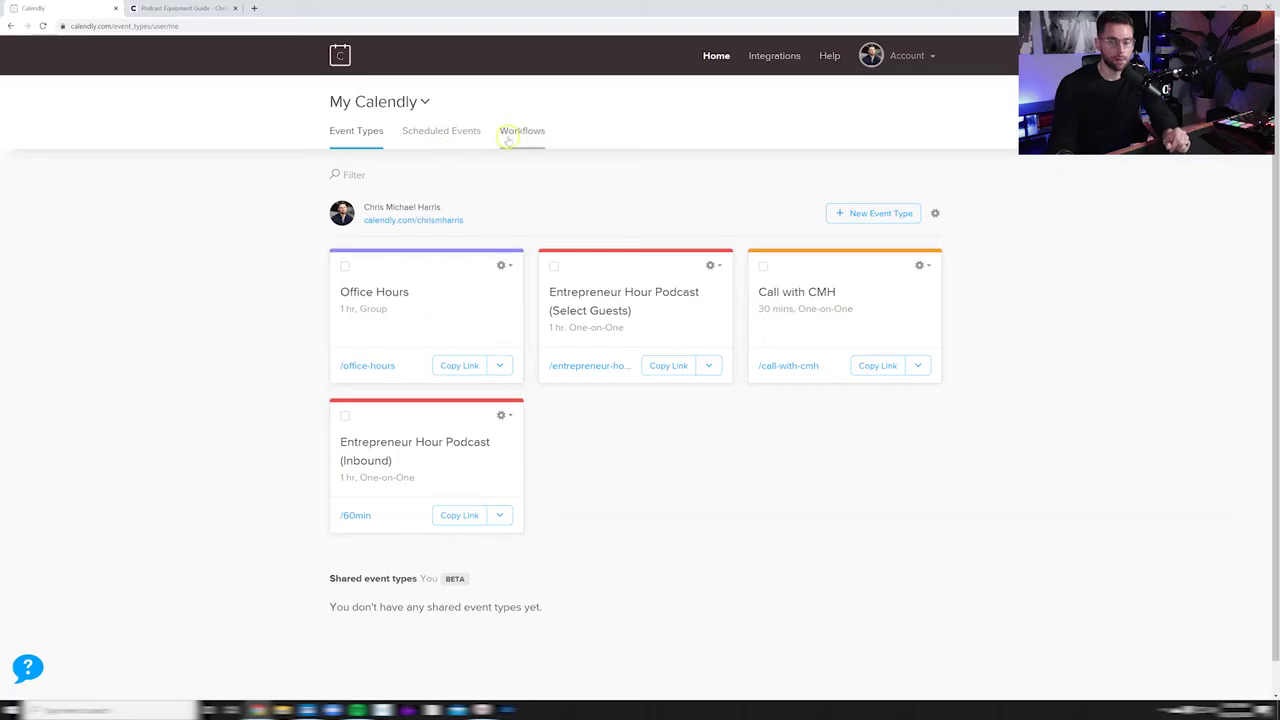
# Show the Scheduled Events list with the 23 upcoming Entrepreneur Hour Podcast bookings
pyautogui.click(436, 138)
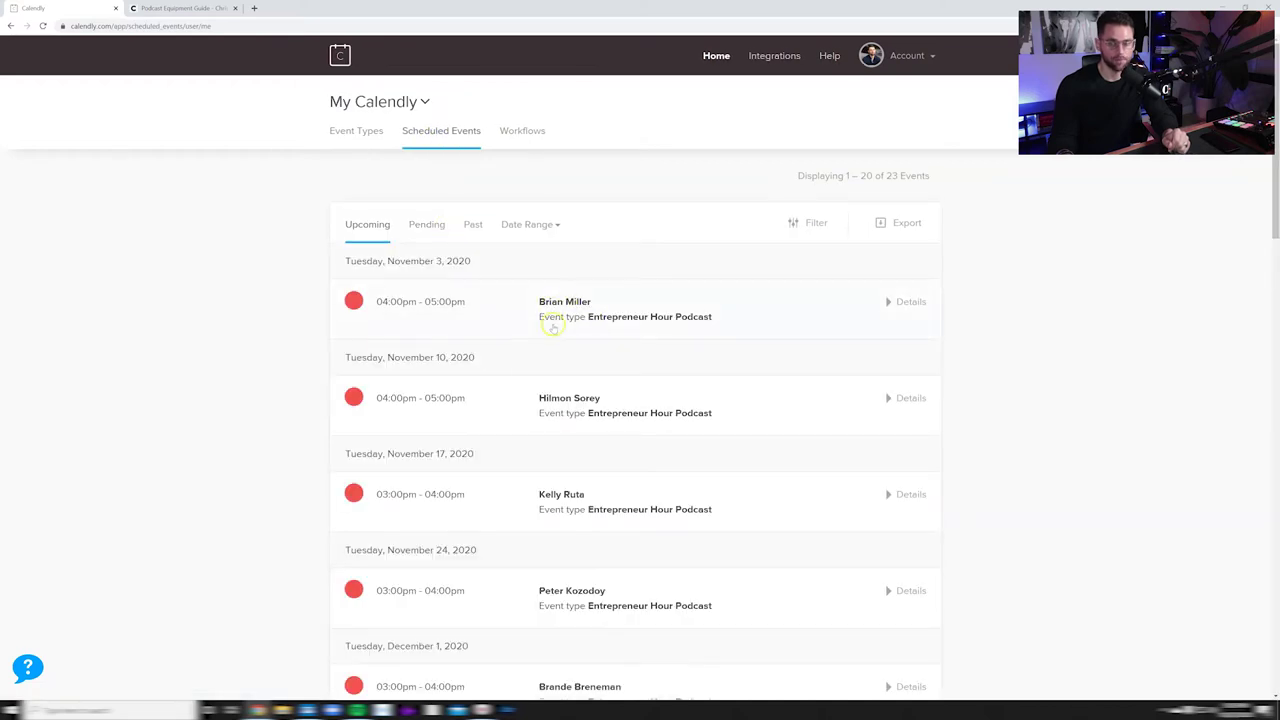
# Filter the scheduled events list by event type and apply the filter
pyautogui.scroll(-1, 552, 327)
pyautogui.scroll(1, 550, 325)
pyautogui.click(811, 223)
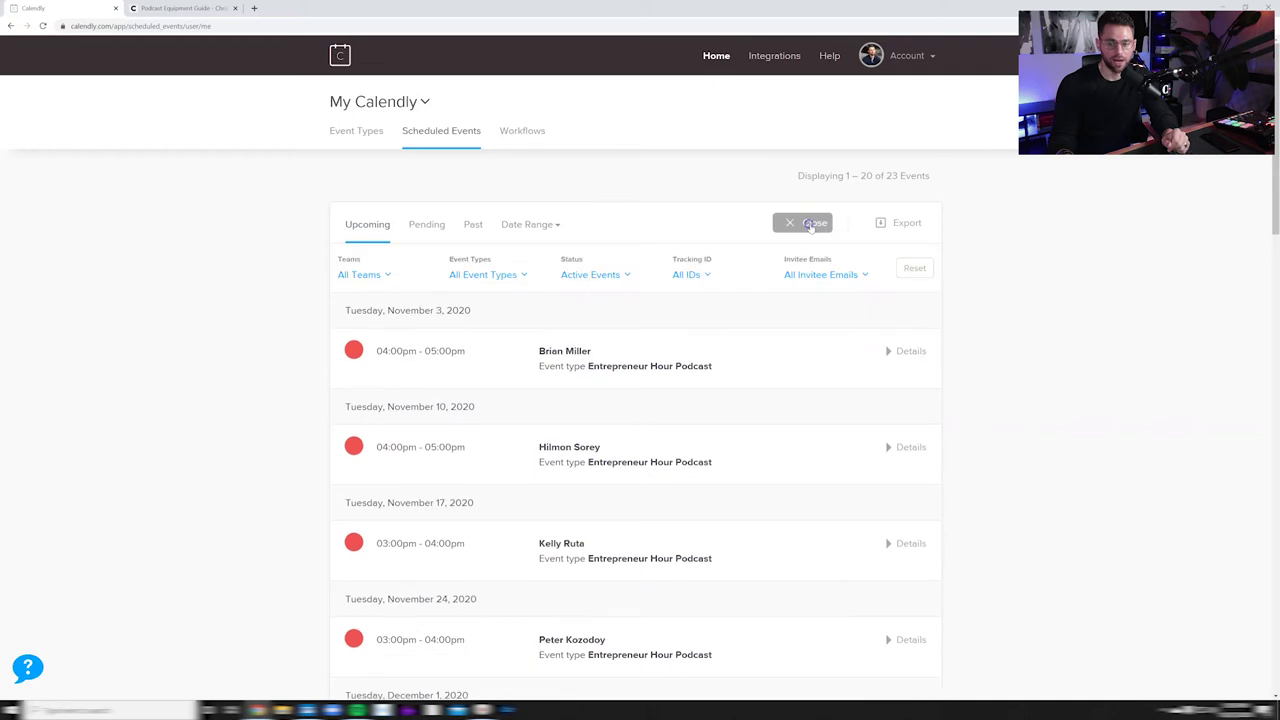
pyautogui.click(522, 276)
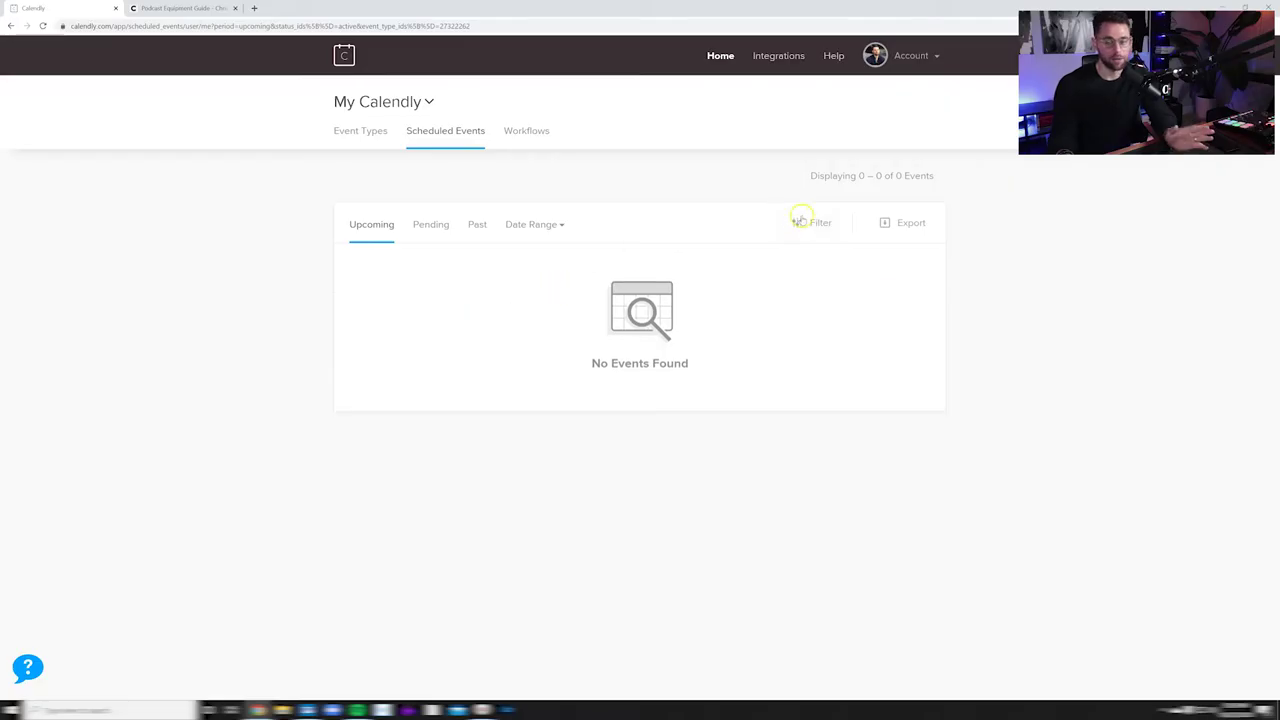
pyautogui.click(793, 224)
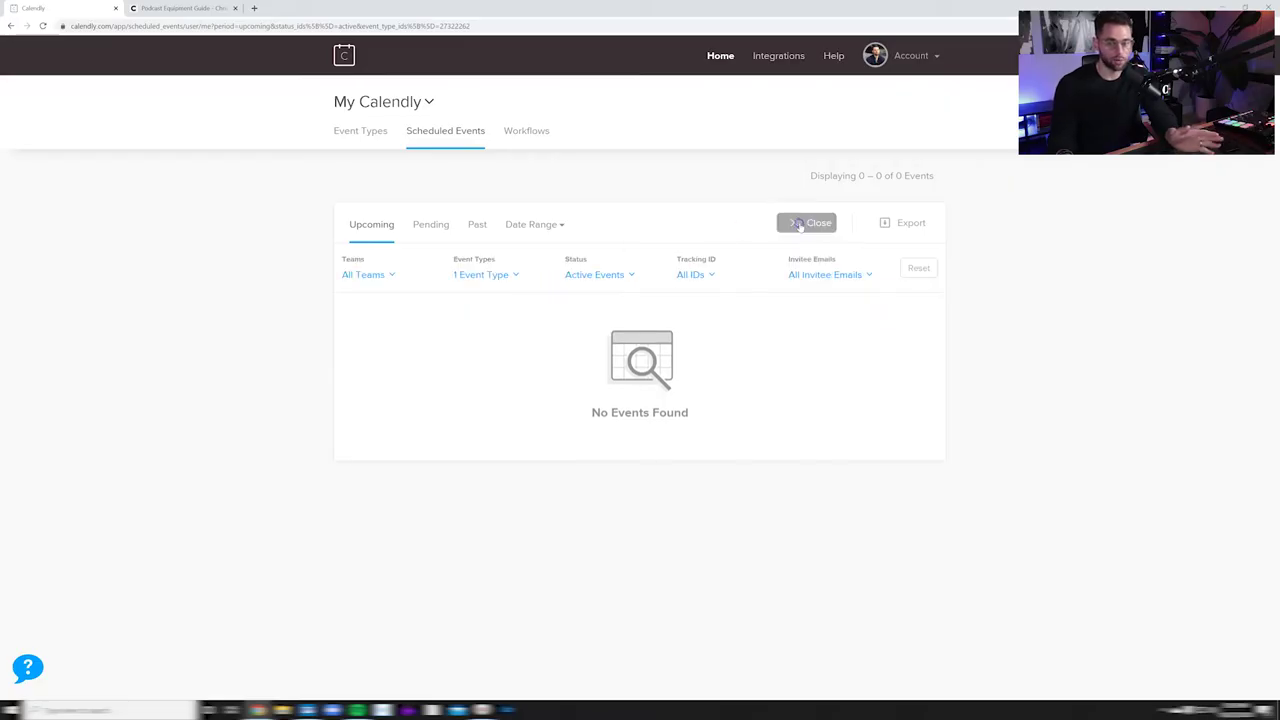
pyautogui.click(515, 277)
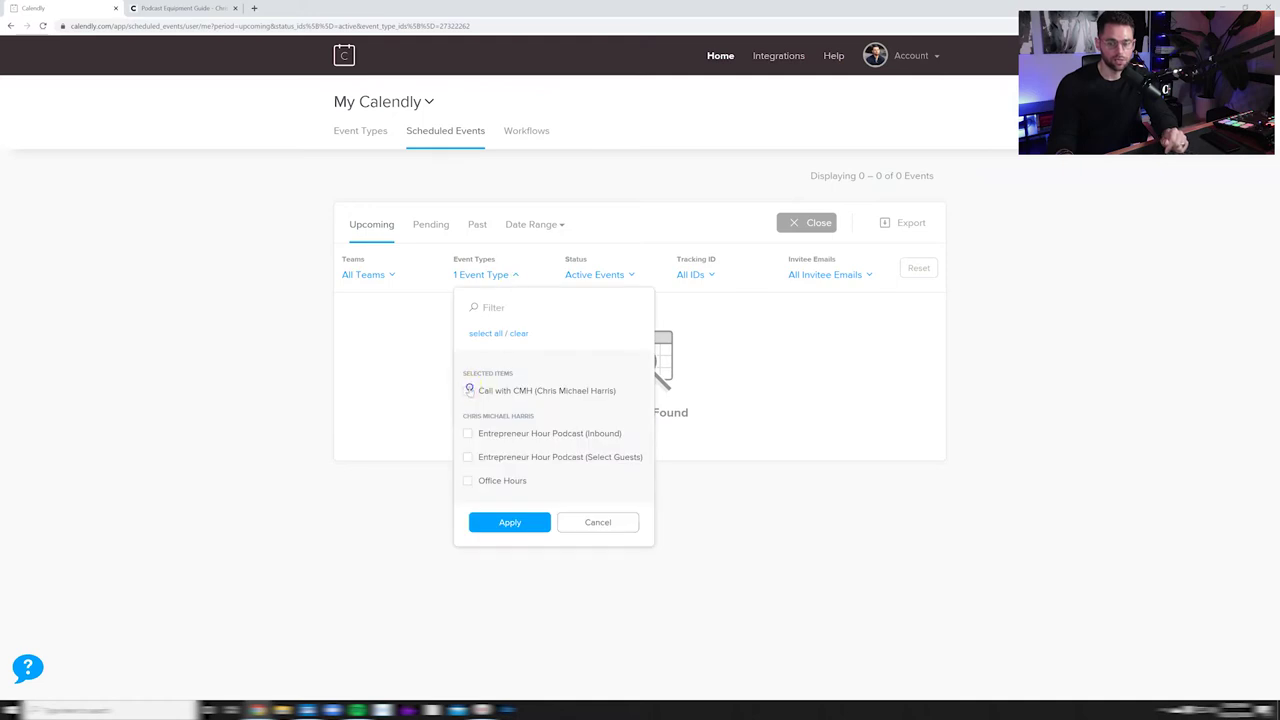
pyautogui.click(509, 525)
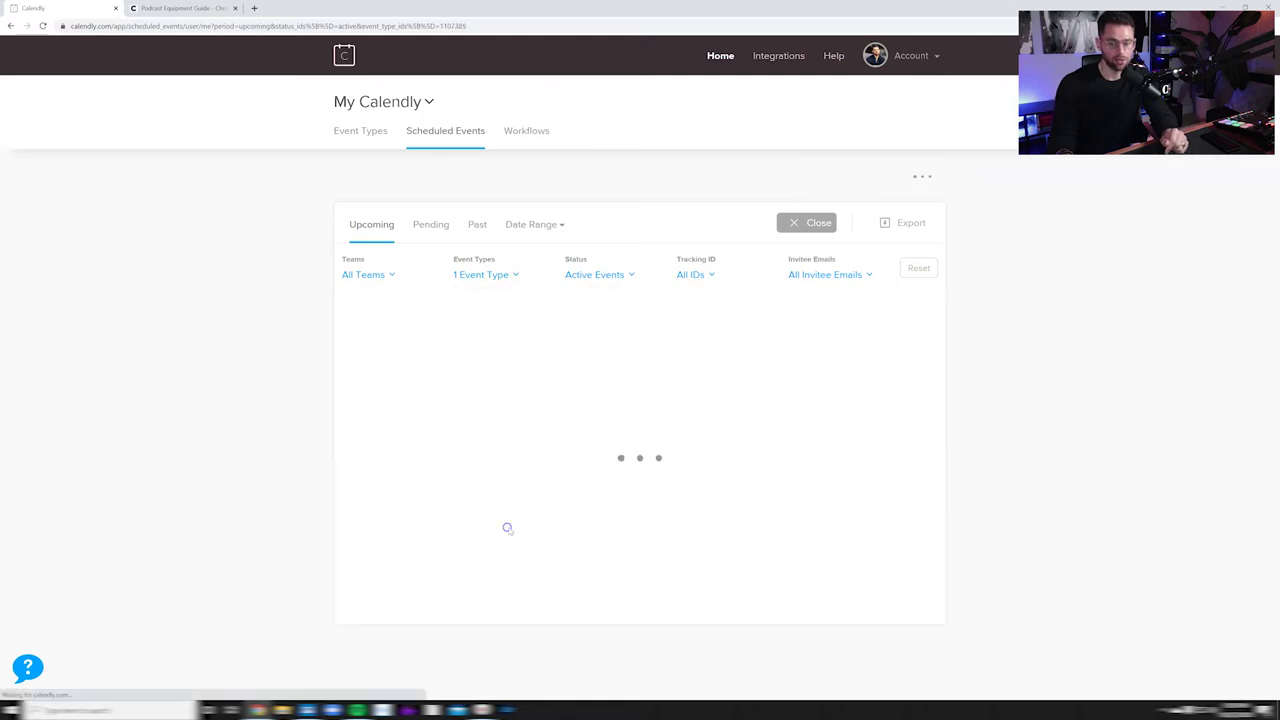
# Hide the filter, compare past and upcoming podcast bookings, then go to Workflows
pyautogui.scroll(-2, 566, 386)
pyautogui.scroll(2, 566, 386)
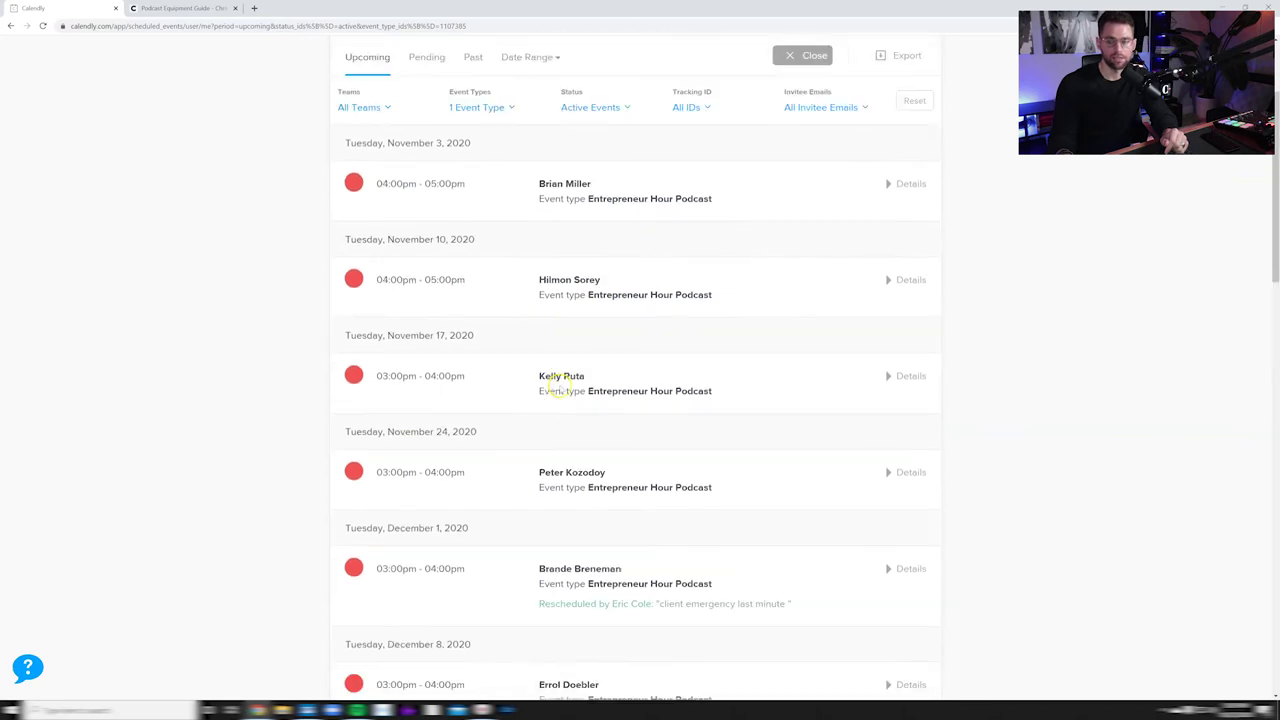
pyautogui.click(816, 223)
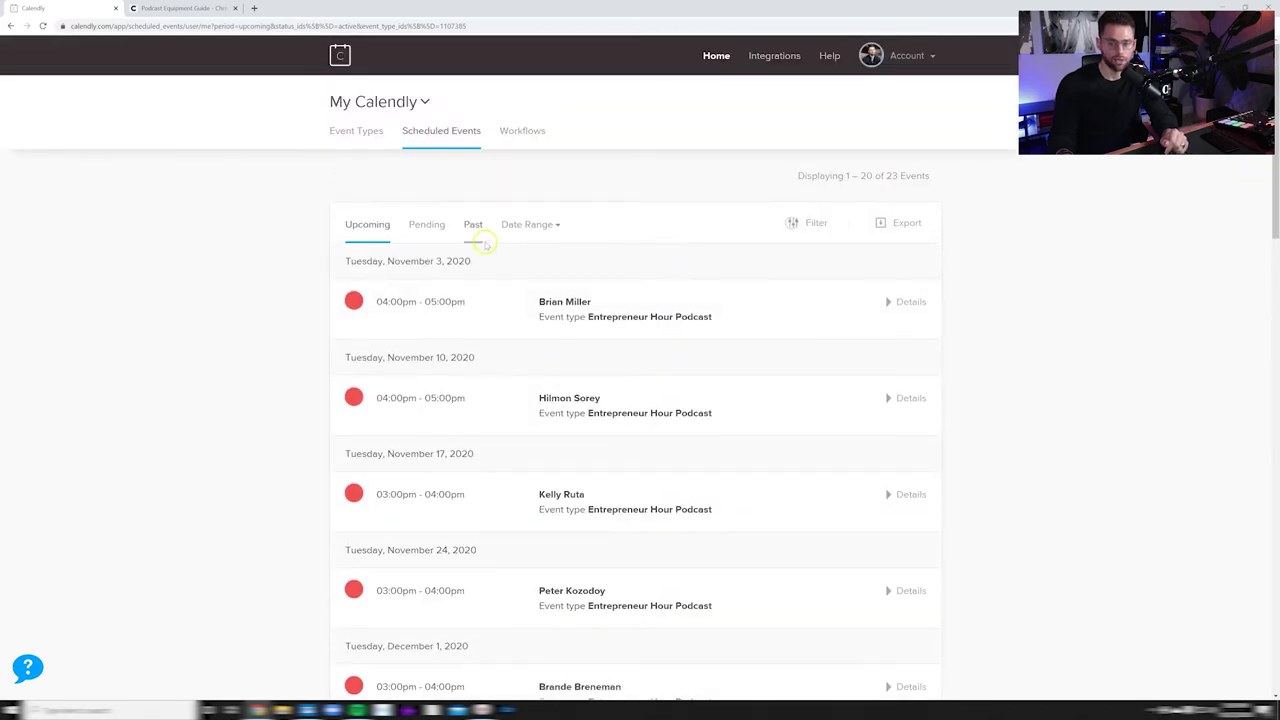
pyautogui.click(474, 226)
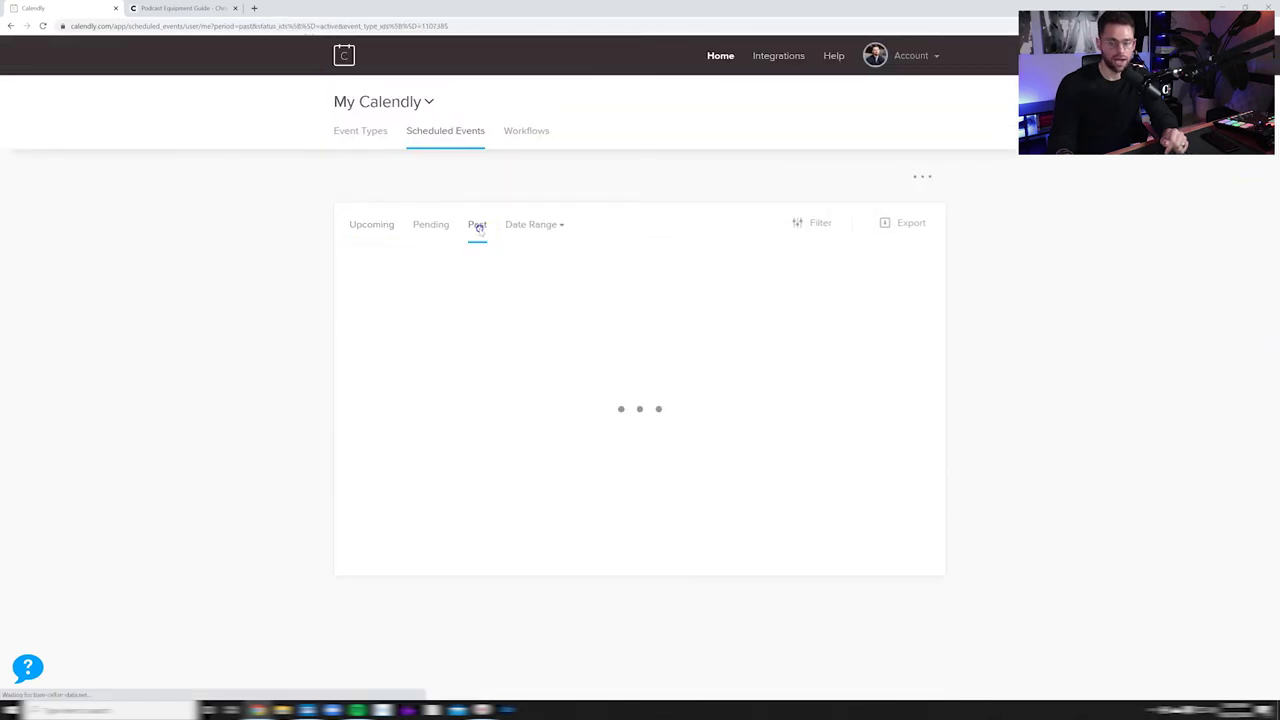
pyautogui.click(378, 226)
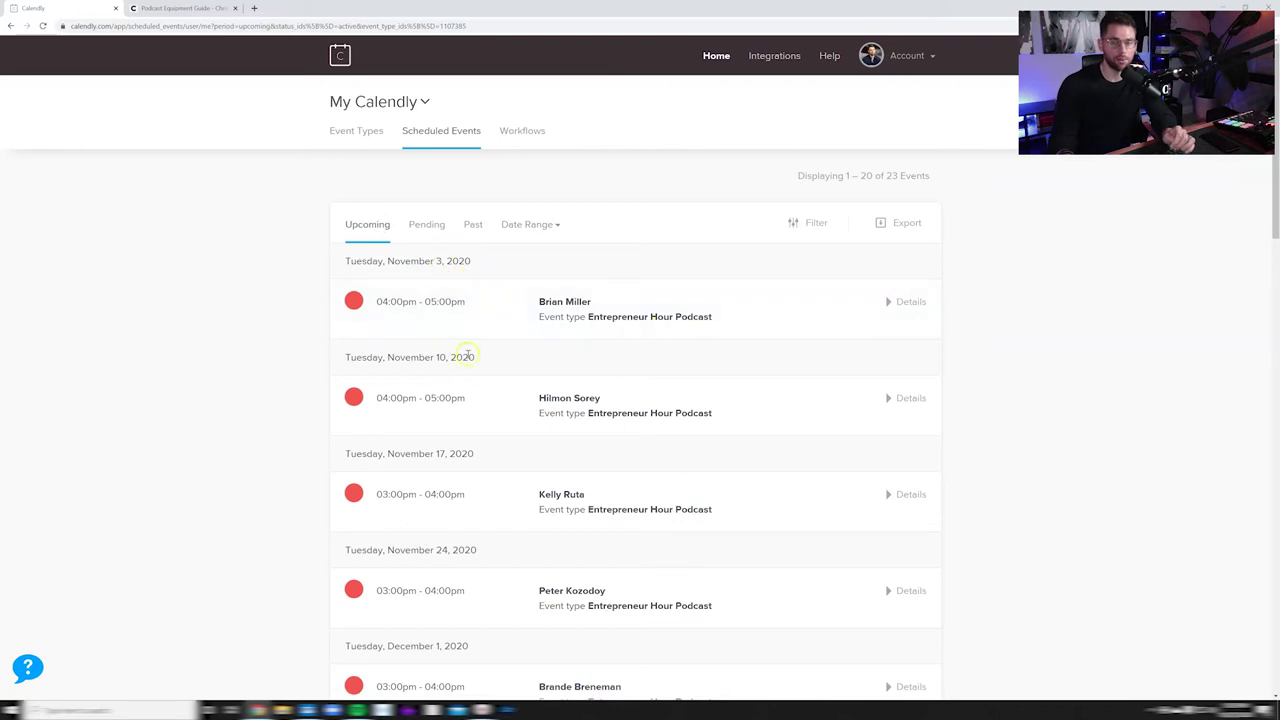
pyautogui.click(520, 131)
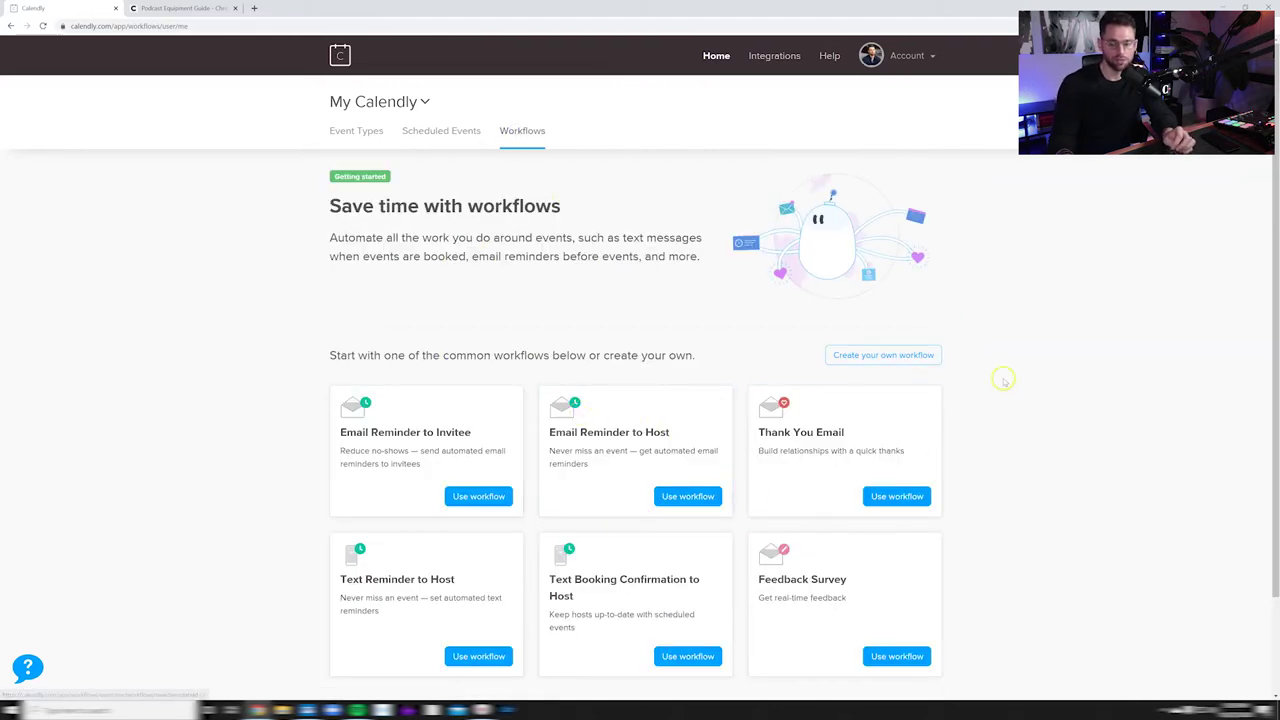
# Browse workflow templates like Email Reminder to Invitee and Thank You Email, then return to Event Types
pyautogui.scroll(-1, 731, 443)
pyautogui.scroll(-2, 731, 443)
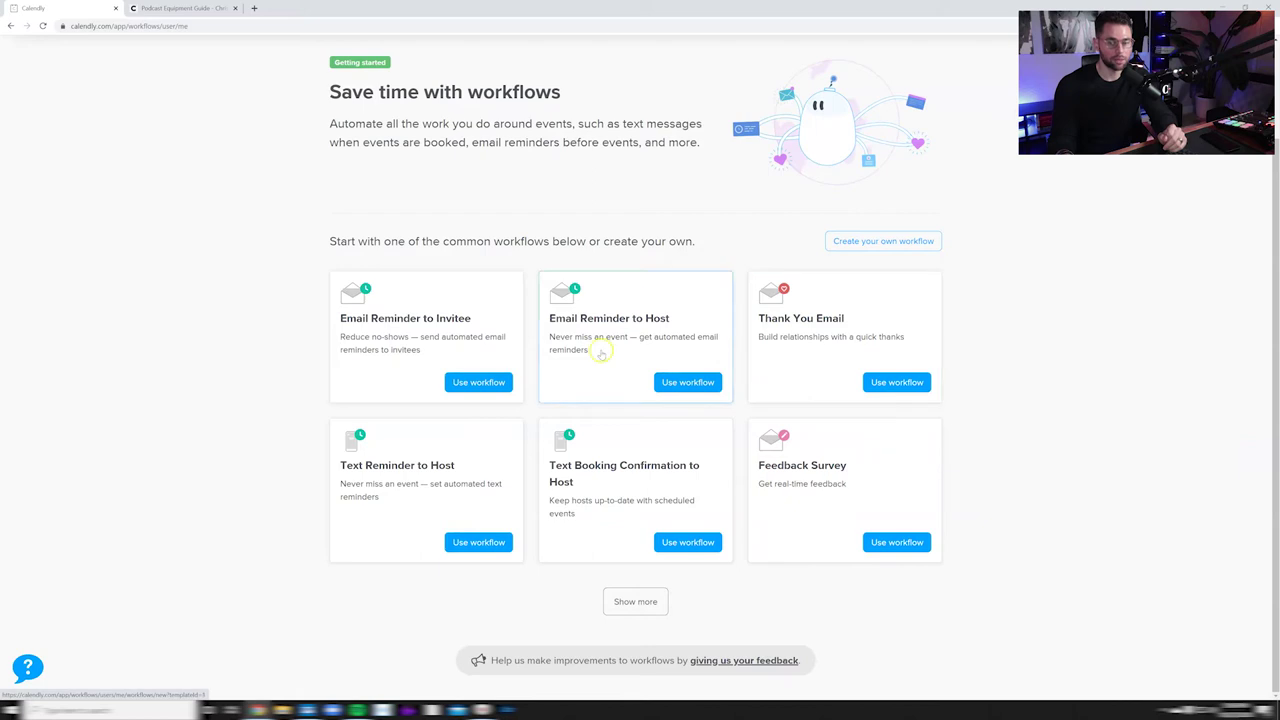
pyautogui.scroll(1, 737, 429)
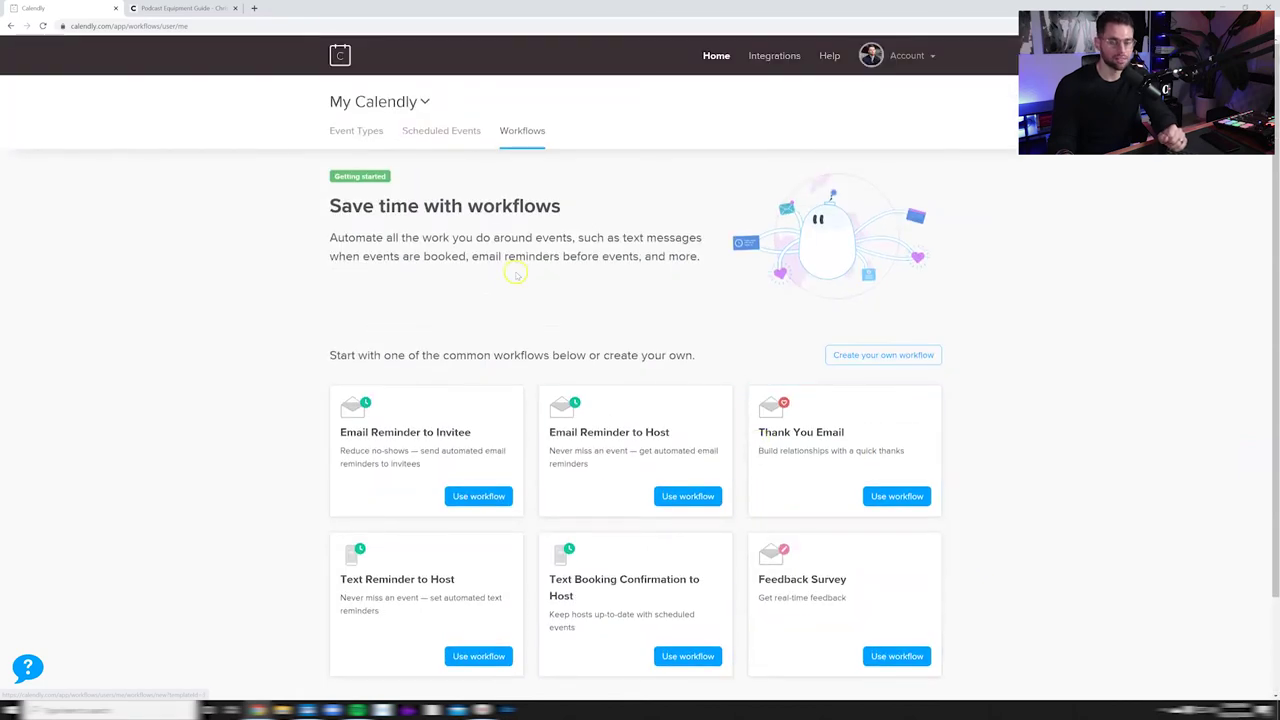
pyautogui.click(368, 131)
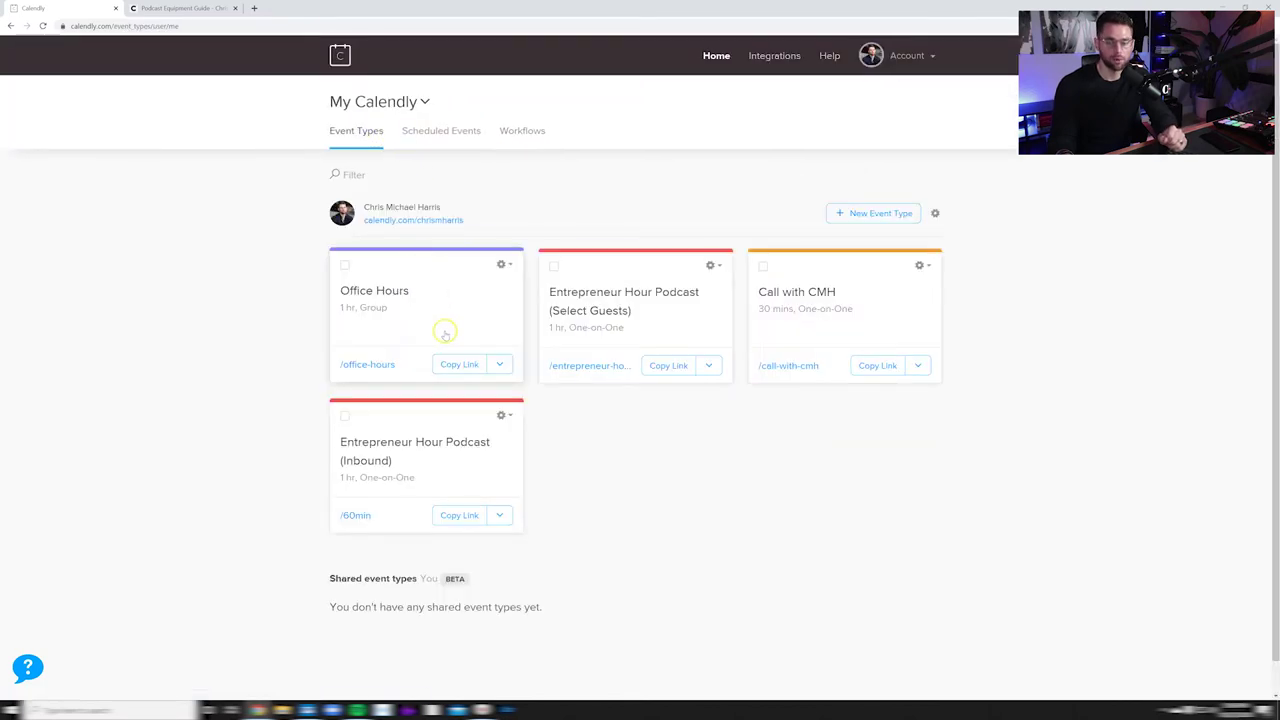
# Open the Office Hours event editor, inspect its name, and go back to Event Types
pyautogui.click(499, 364)
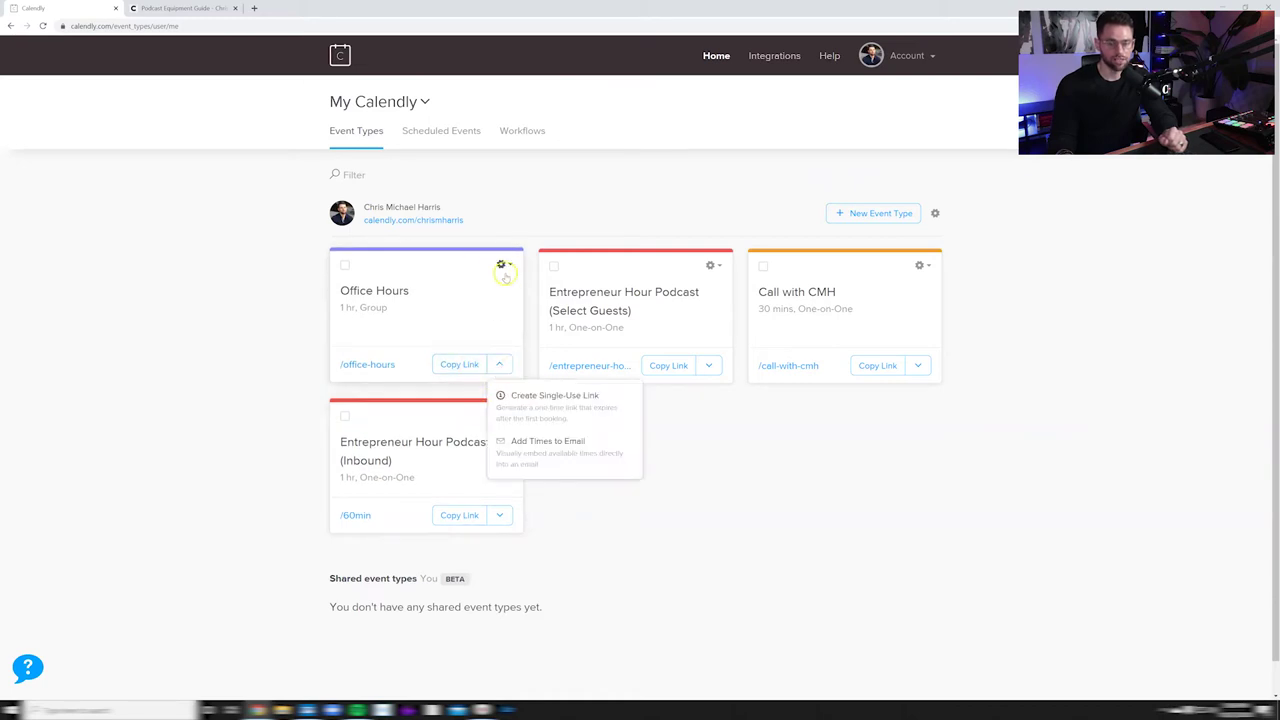
pyautogui.click(504, 272)
pyautogui.click(480, 294)
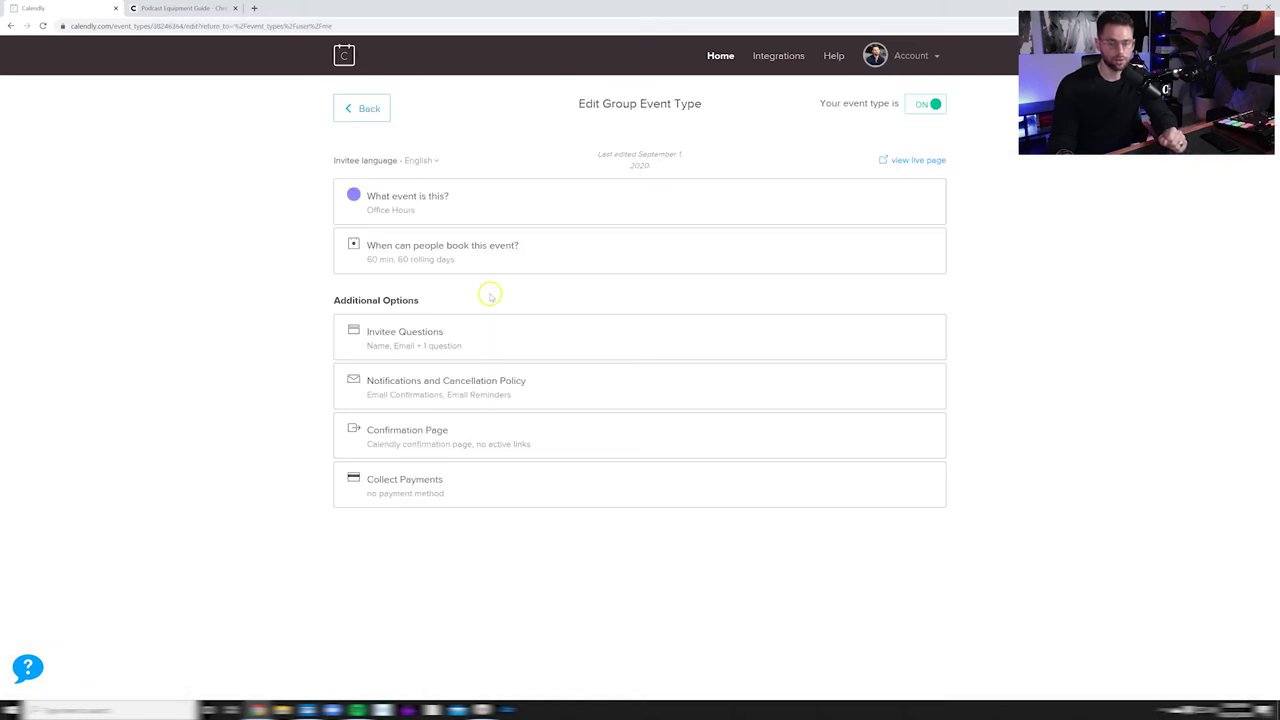
pyautogui.click(511, 202)
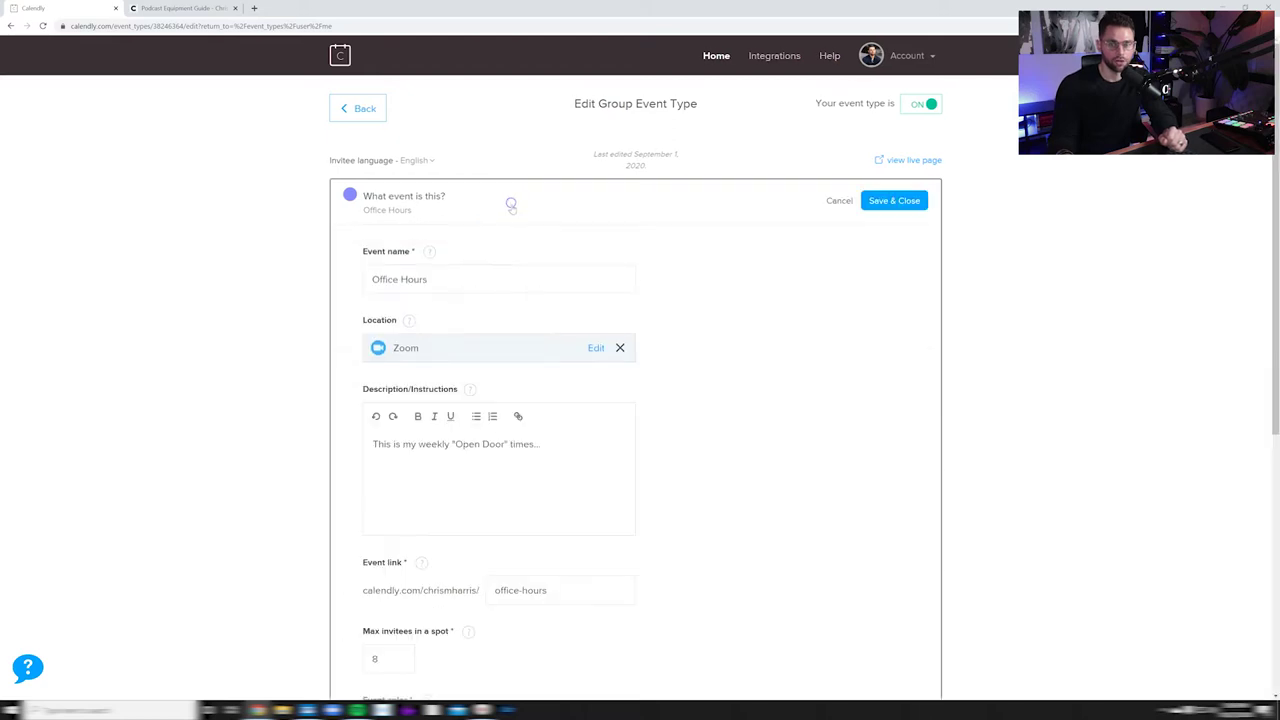
pyautogui.click(421, 279)
pyautogui.moveTo(443, 280); pyautogui.dragTo(366, 279)
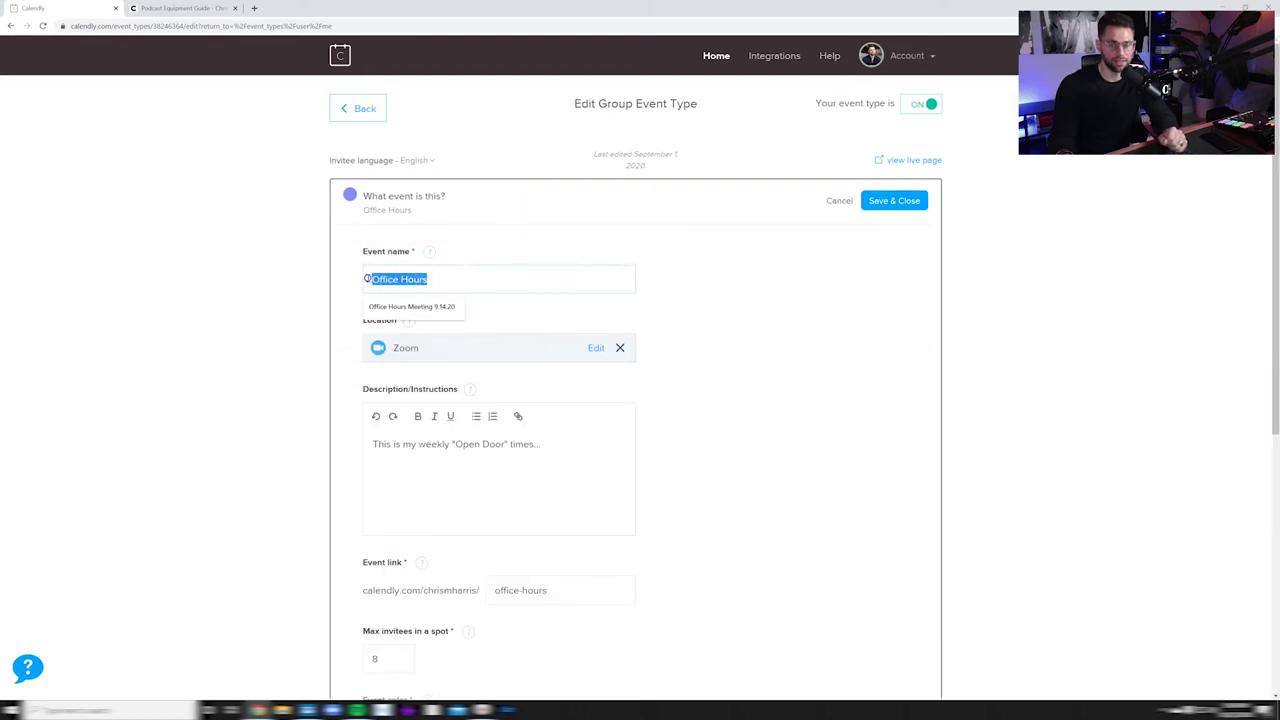
pyautogui.click(357, 108)
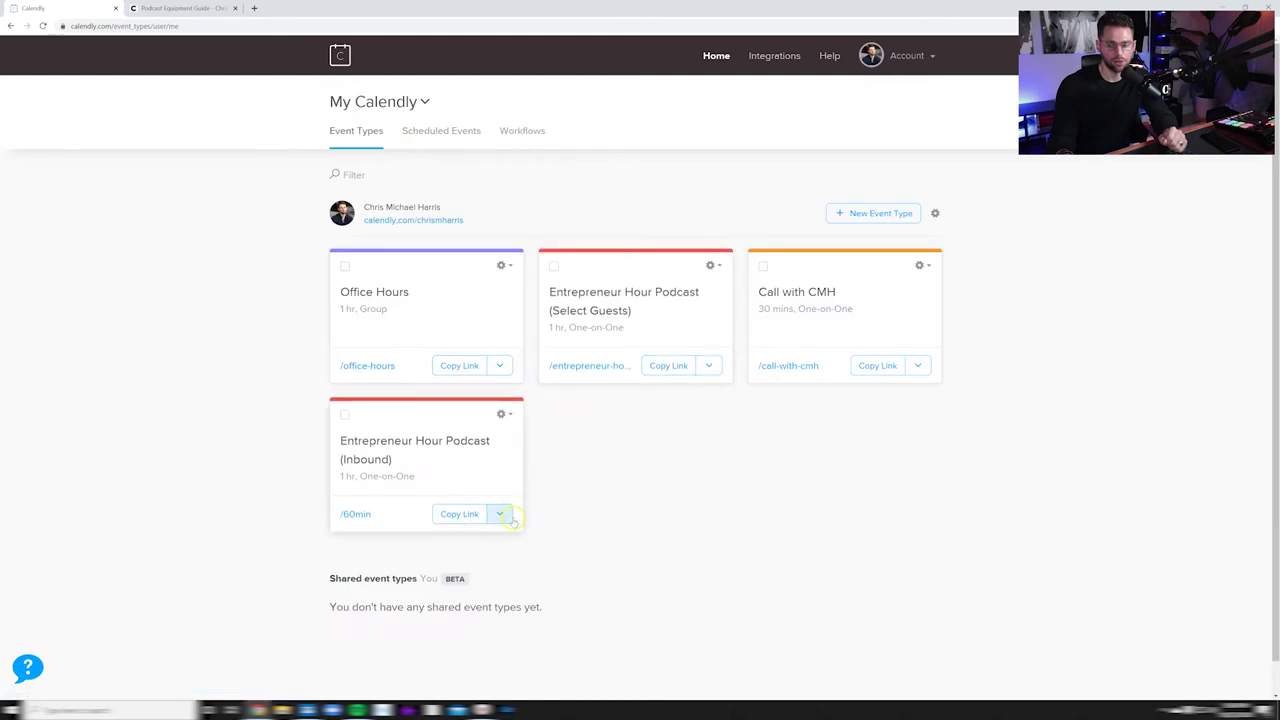
# Open the Entrepreneur Hour Podcast (Inbound) event editor and inspect its name
pyautogui.click(505, 415)
pyautogui.click(482, 443)
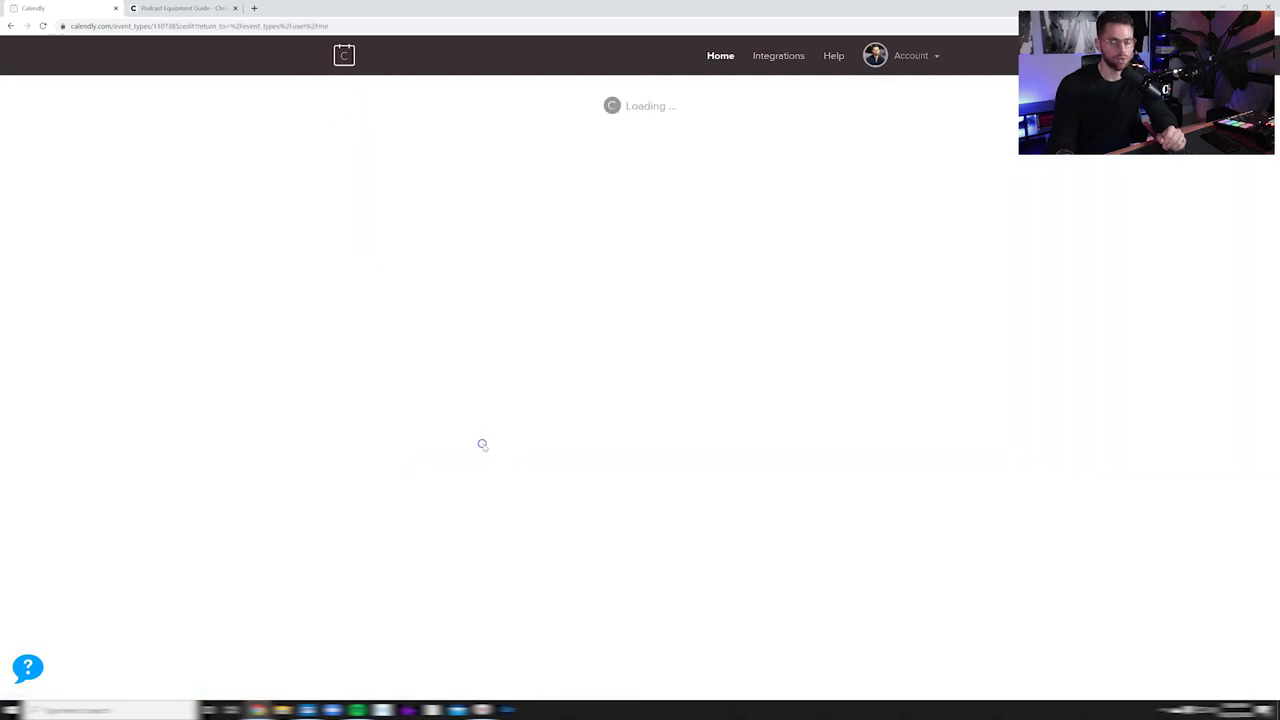
pyautogui.click(546, 202)
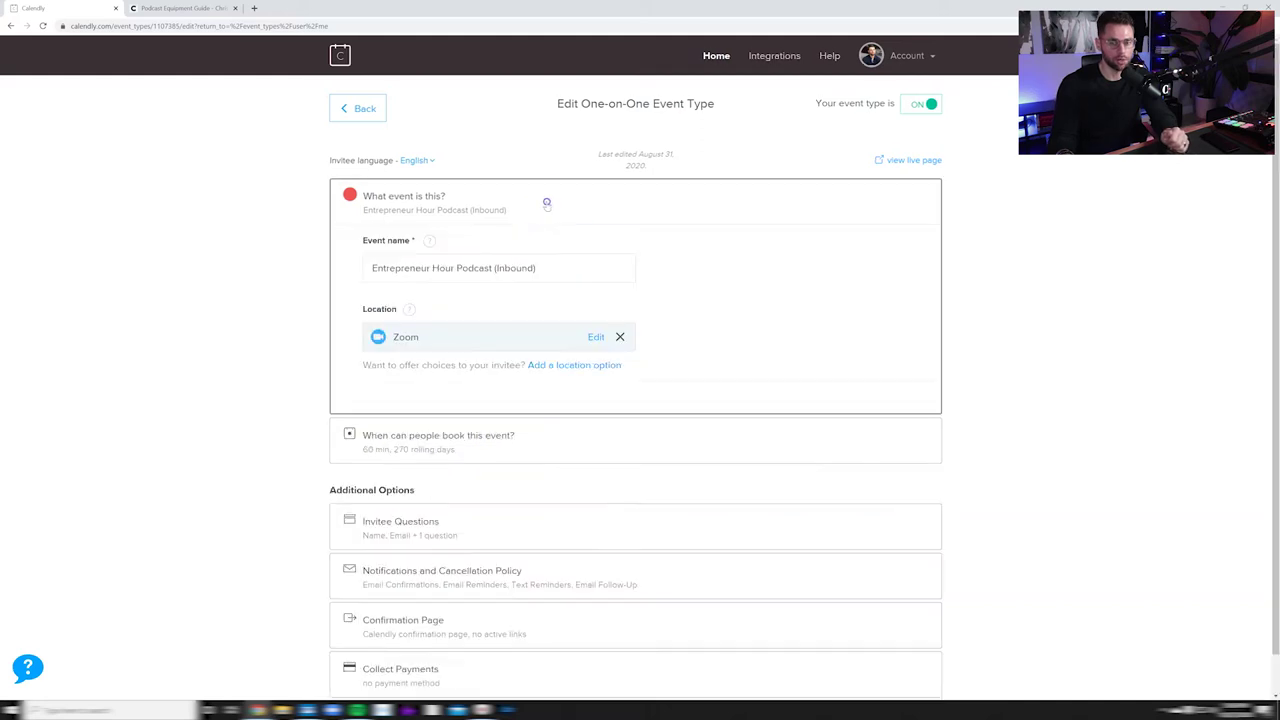
pyautogui.tripleClick(564, 277)
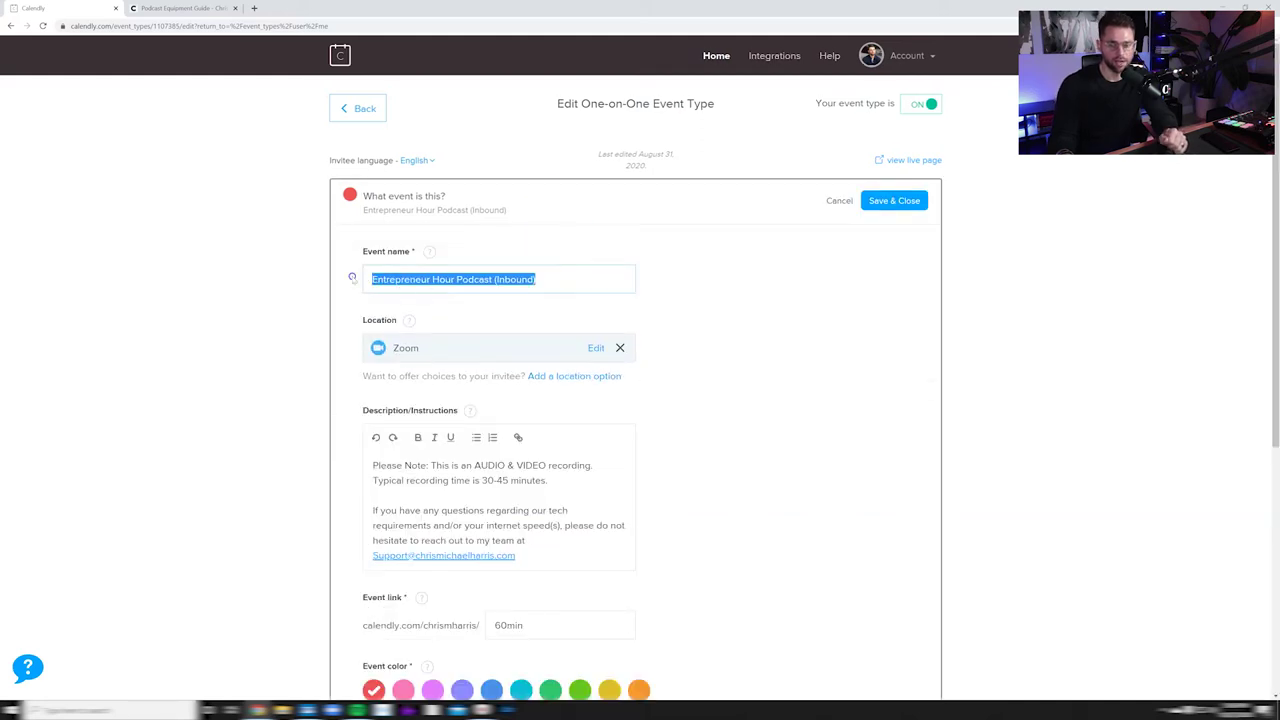
pyautogui.click(809, 266)
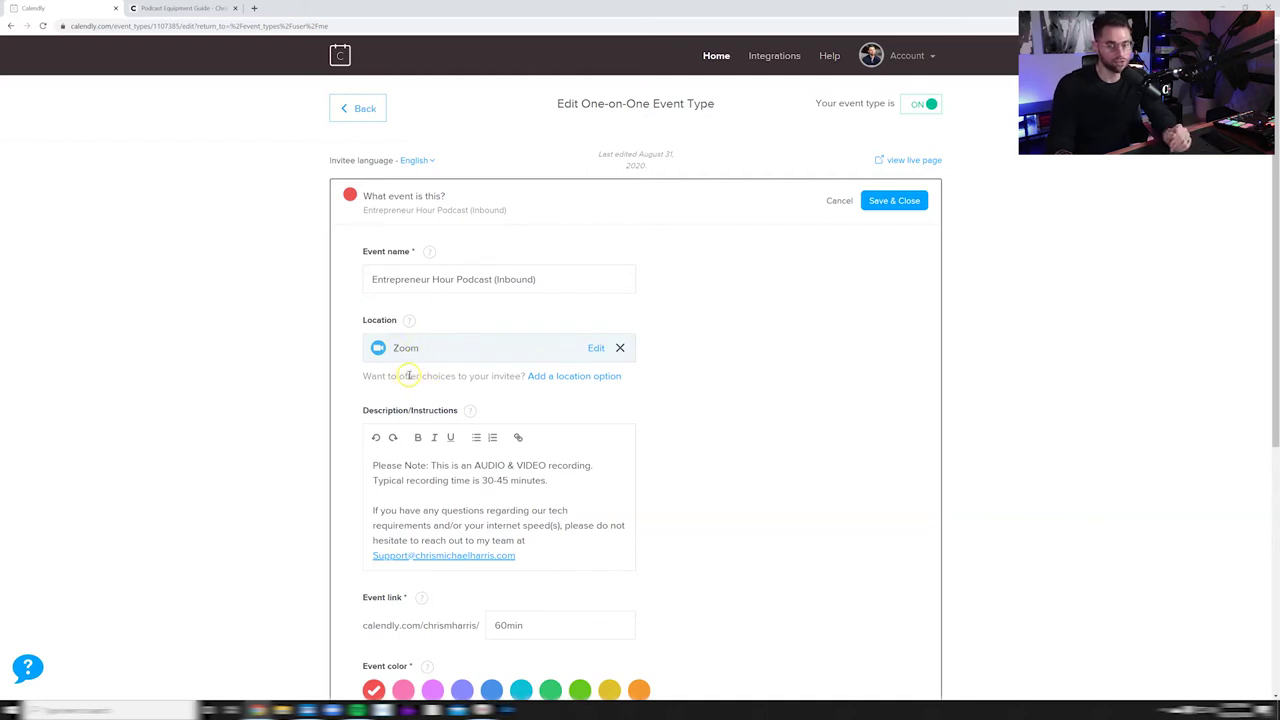
# Review the Inbound event's description and expand its booking rules: 60 minutes over 270 days
pyautogui.scroll(-1, 409, 375)
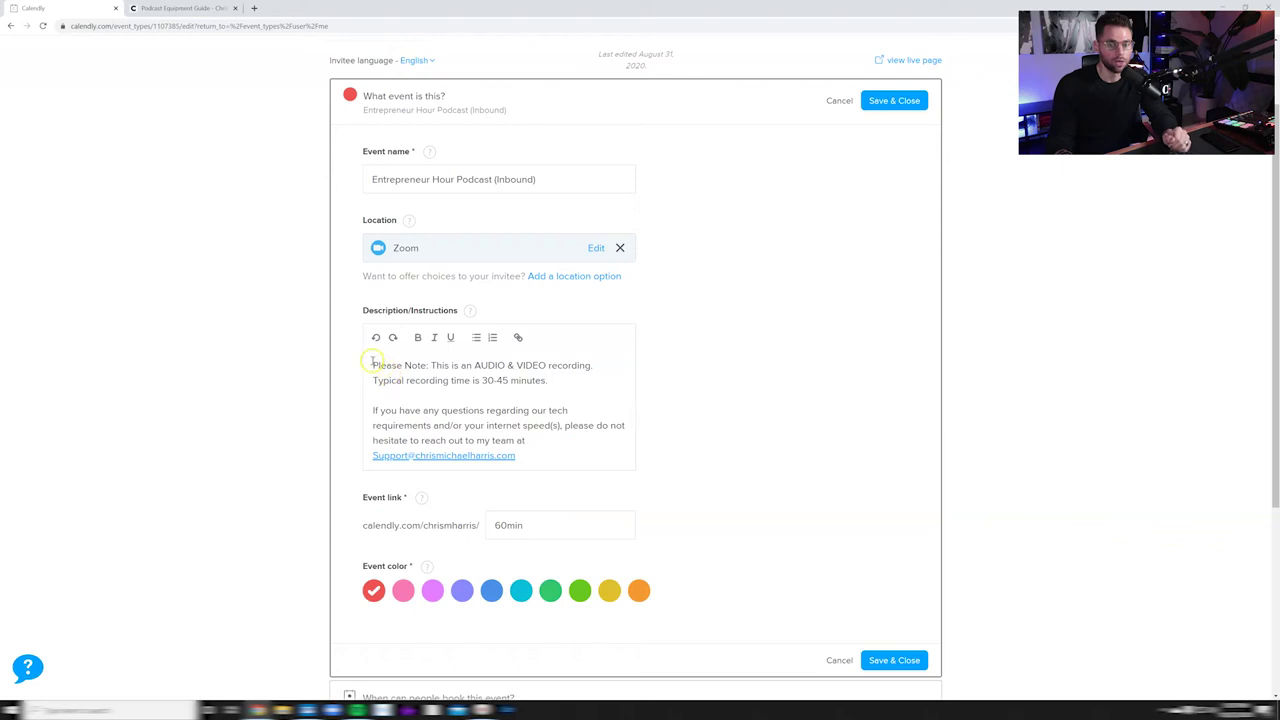
pyautogui.moveTo(371, 365); pyautogui.dragTo(582, 447)
pyautogui.click(727, 385)
pyautogui.scroll(-2, 727, 385)
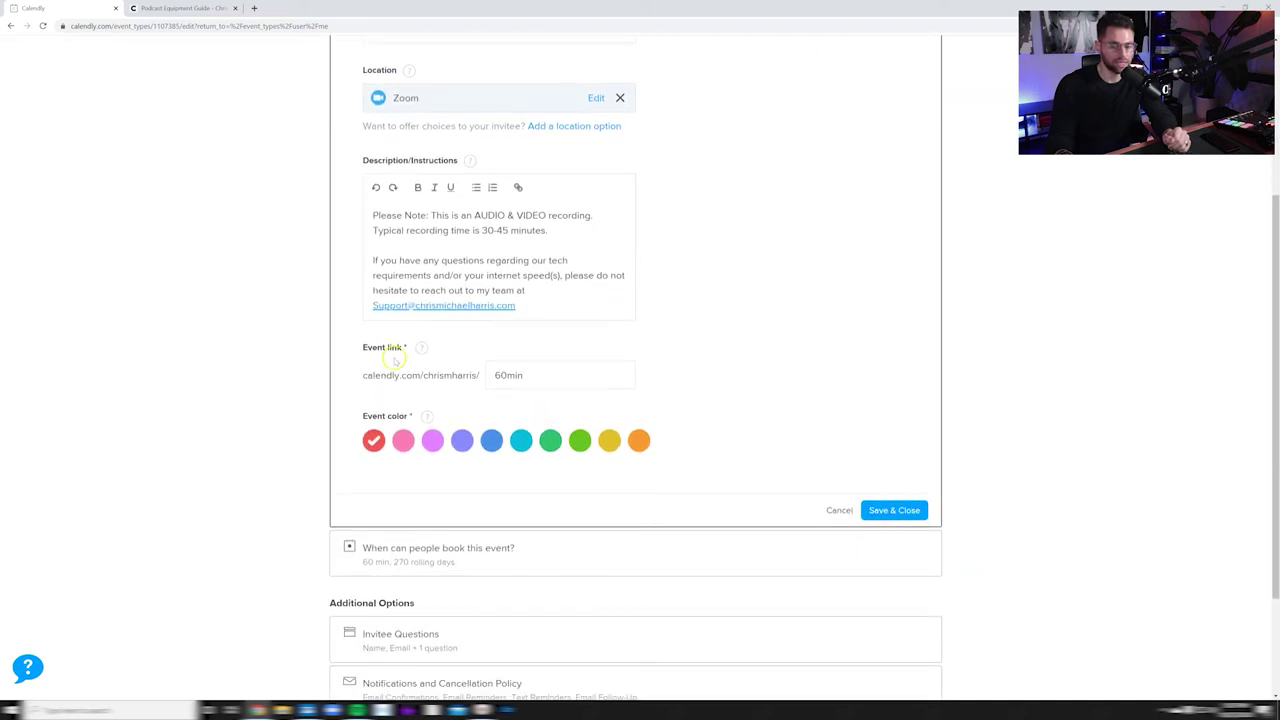
pyautogui.scroll(-1, 694, 346)
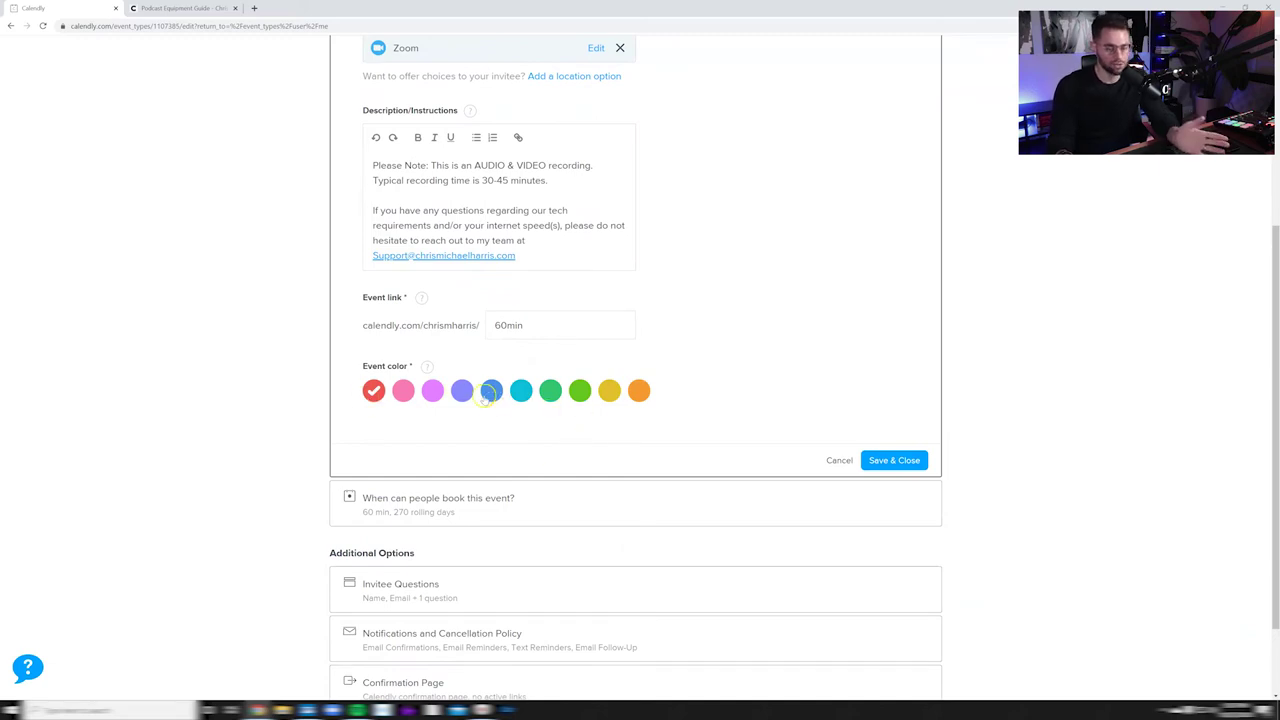
pyautogui.scroll(-2, 620, 355)
pyautogui.click(523, 410)
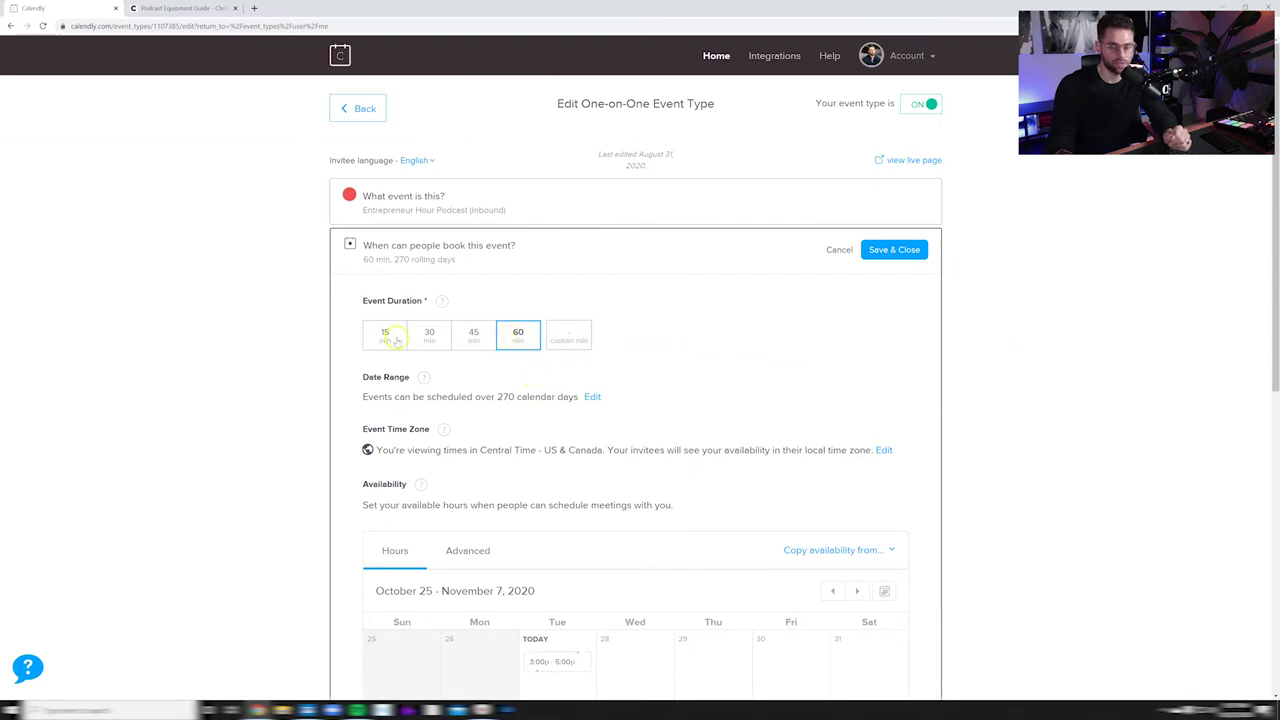
# Inspect today's 3:00p–5:00p slot unchanged, then view advanced availability: 15-minute increments, 1 per day
pyautogui.scroll(-1, 663, 338)
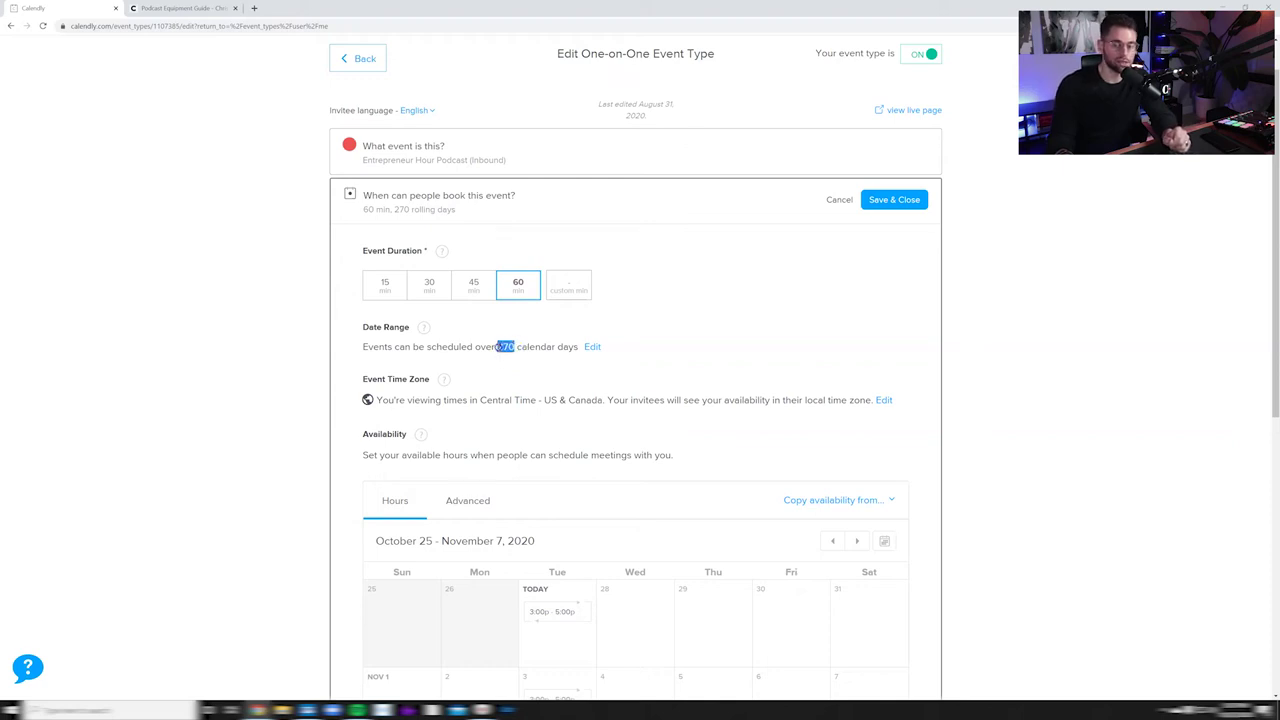
pyautogui.scroll(-1, 512, 362)
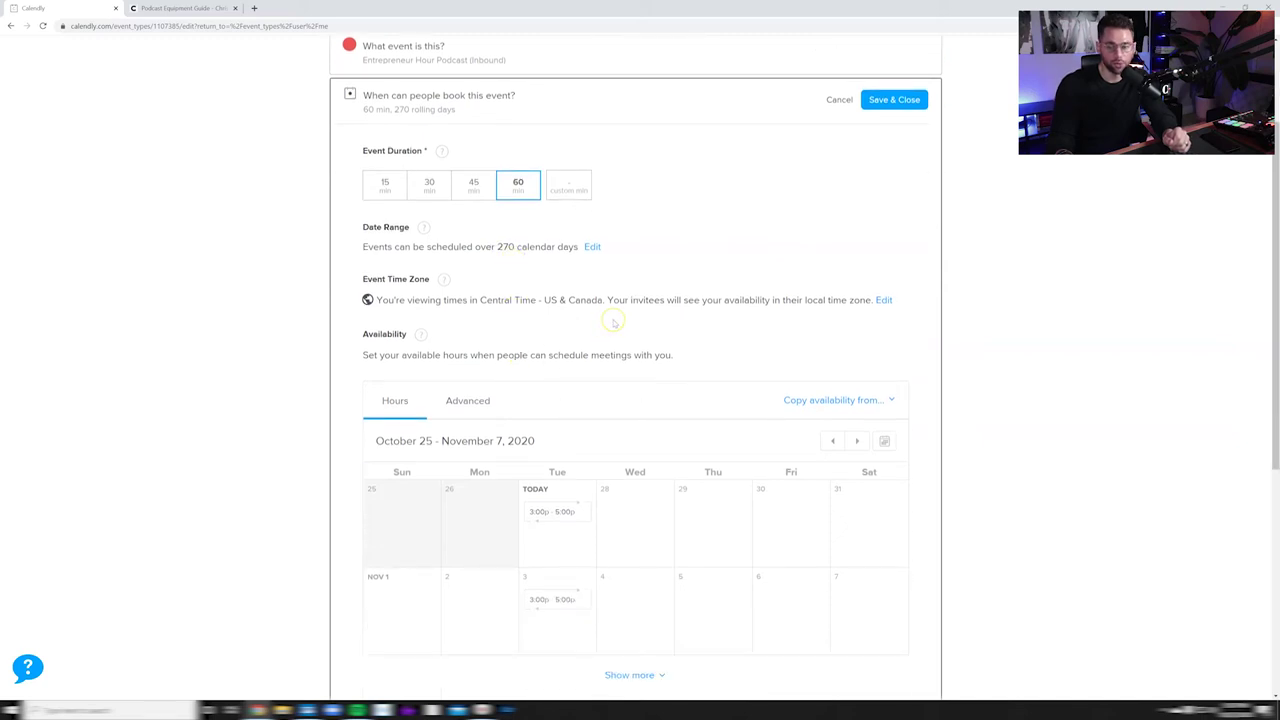
pyautogui.scroll(-2, 614, 323)
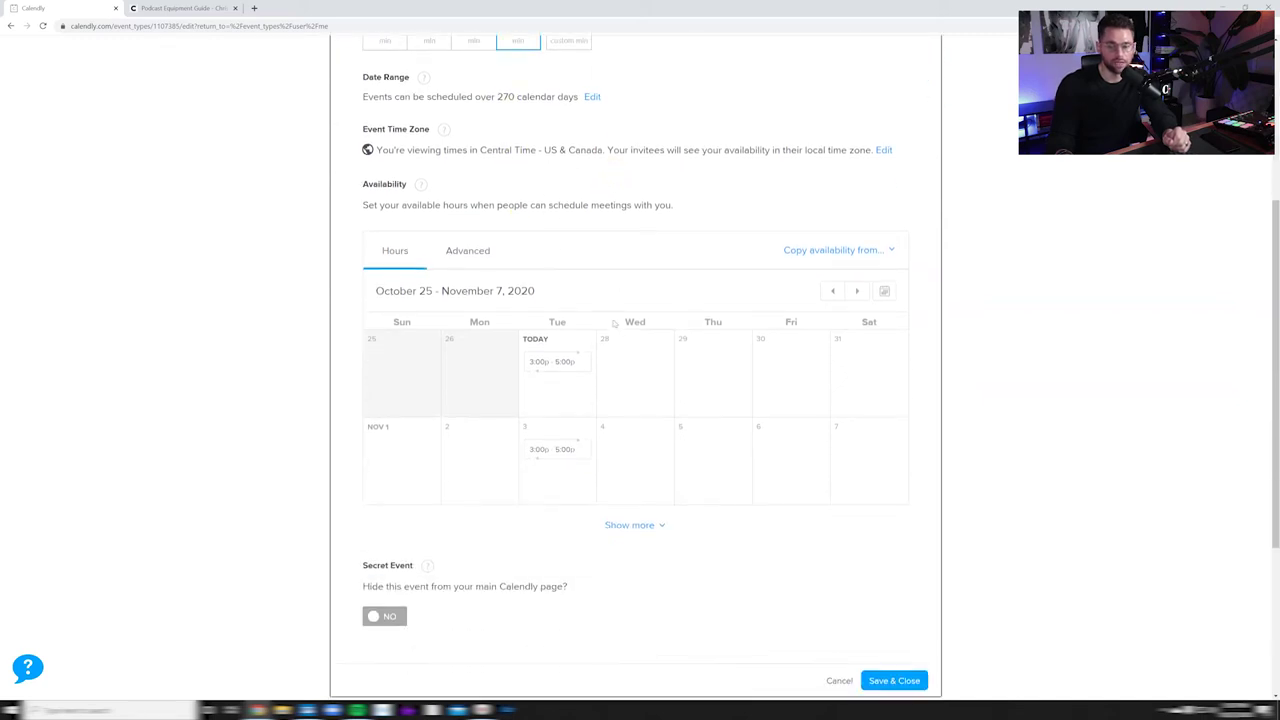
pyautogui.click(560, 365)
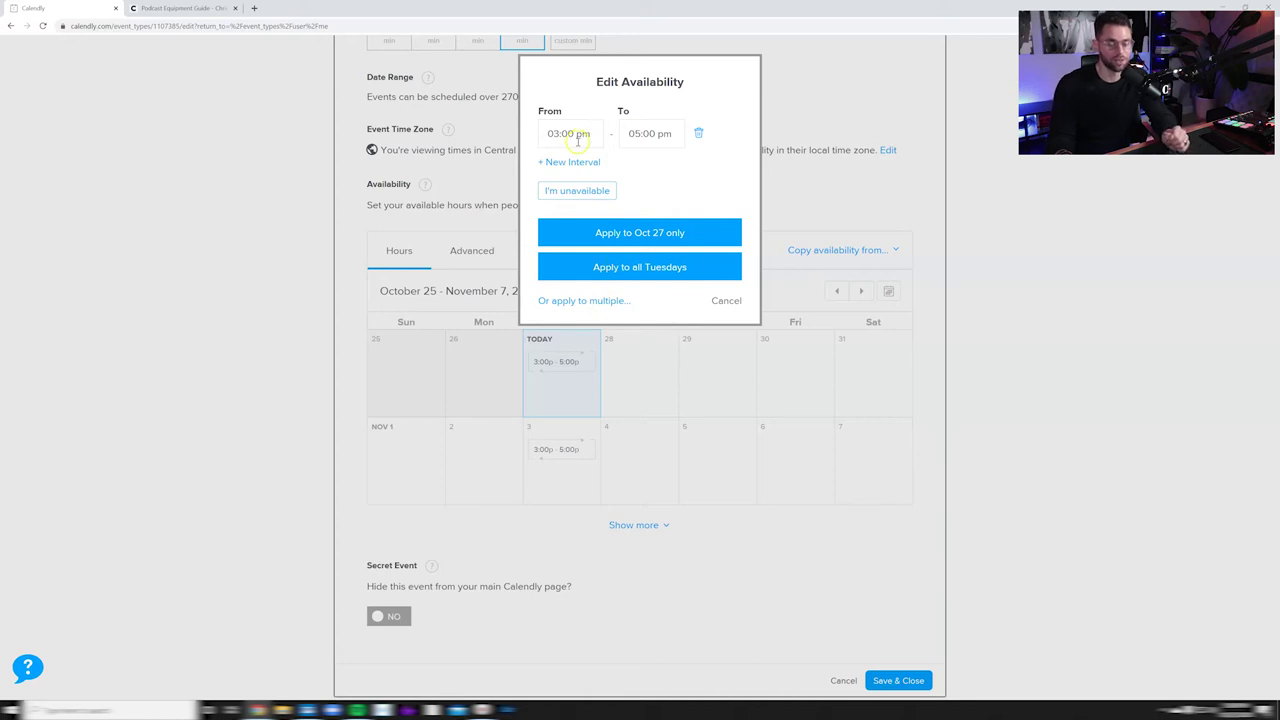
pyautogui.click(724, 304)
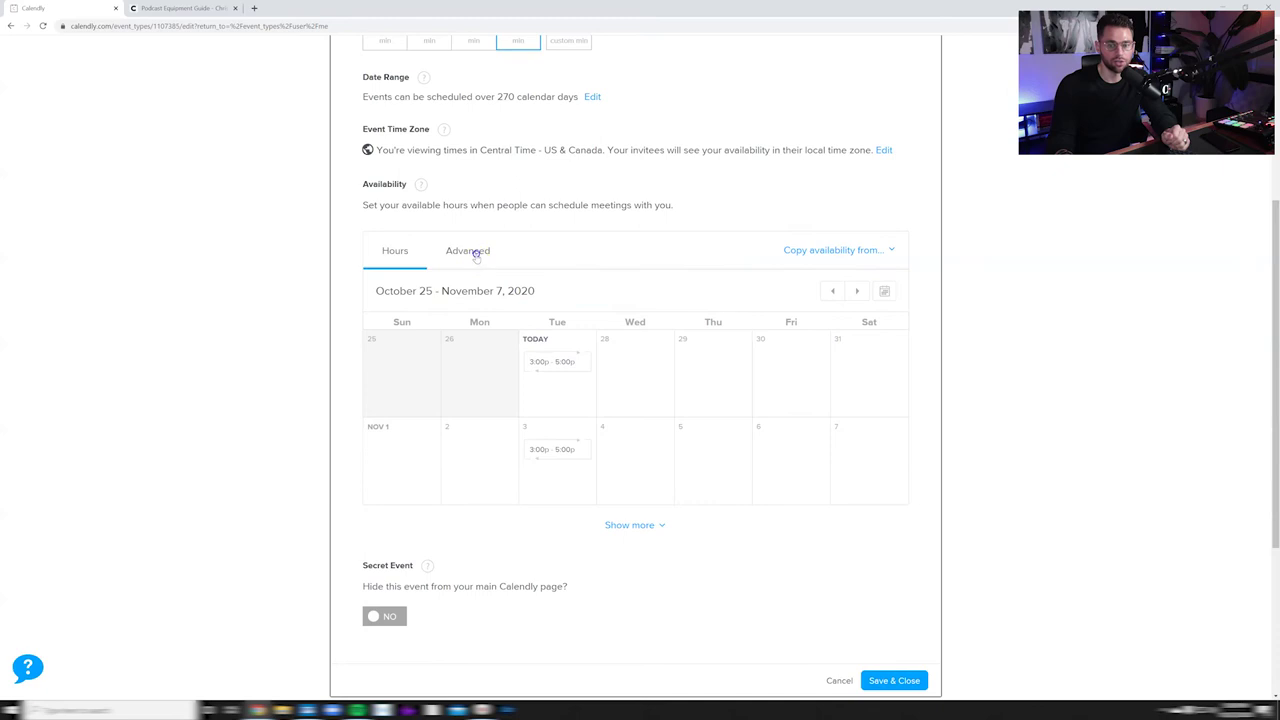
pyautogui.click(472, 252)
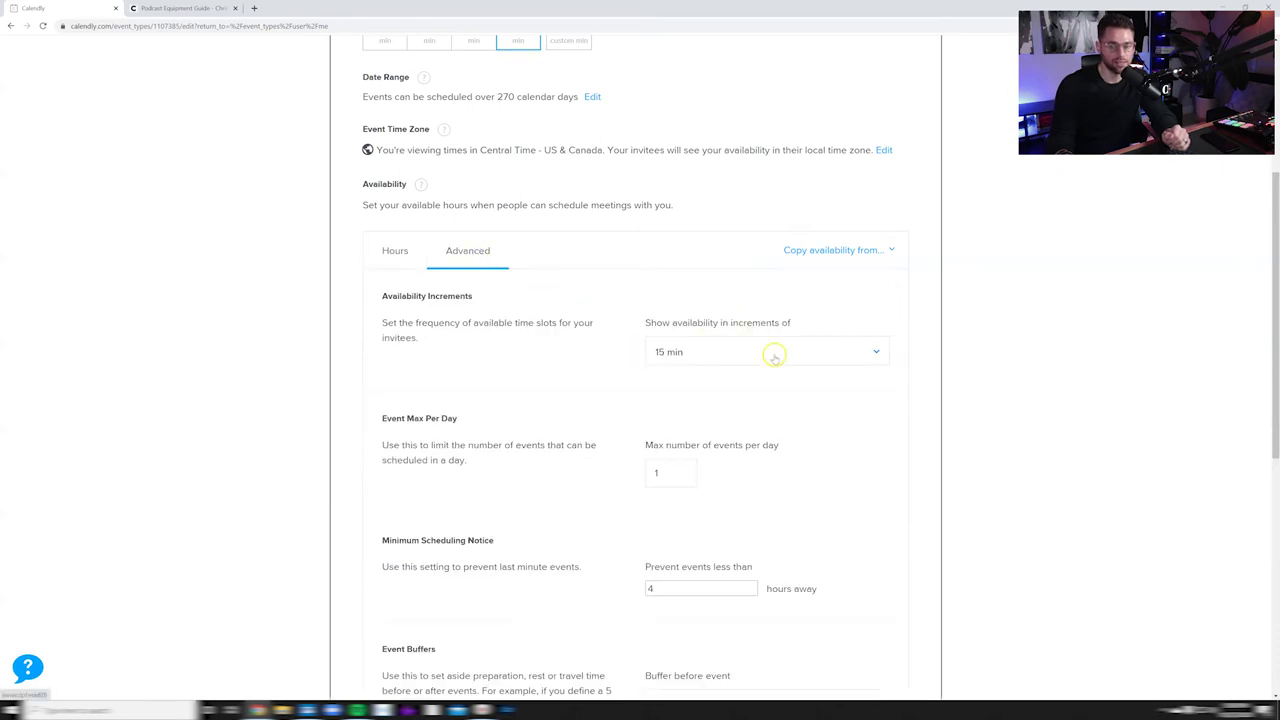
# Check the max events per day and leave the buffer before event at 0 min
pyautogui.scroll(-1, 768, 348)
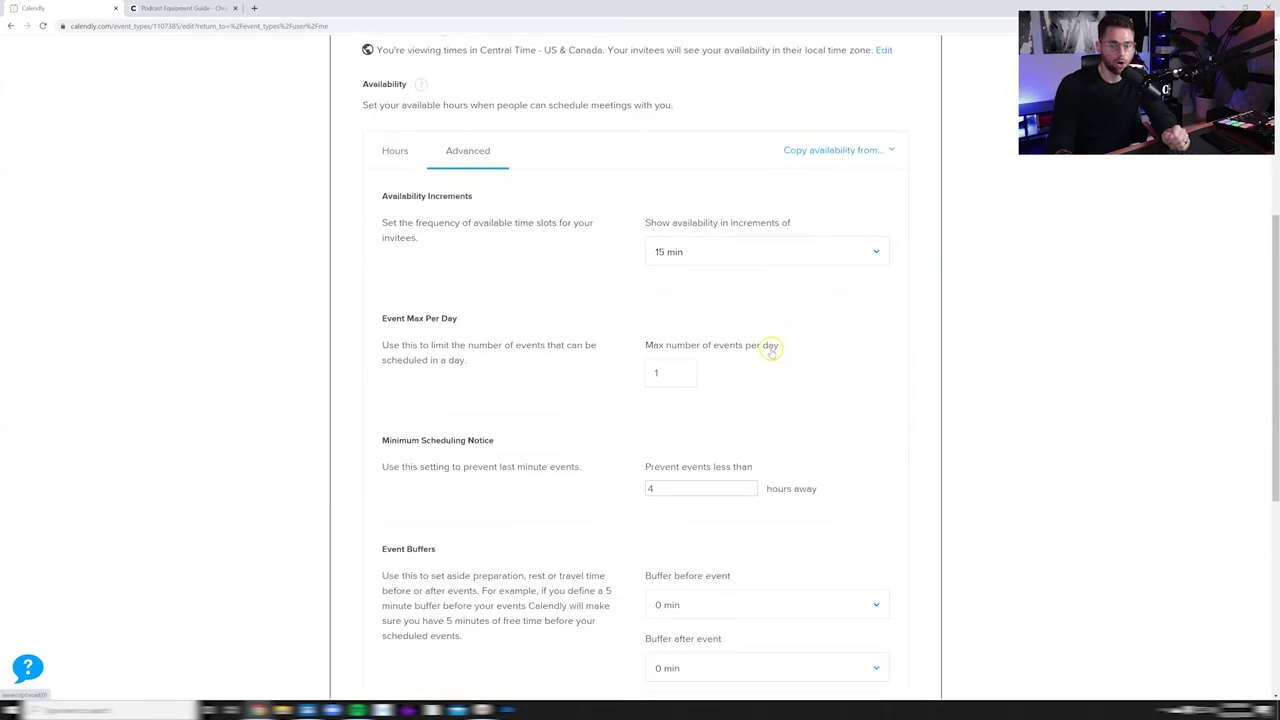
pyautogui.click(694, 381)
pyautogui.scroll(-1, 652, 523)
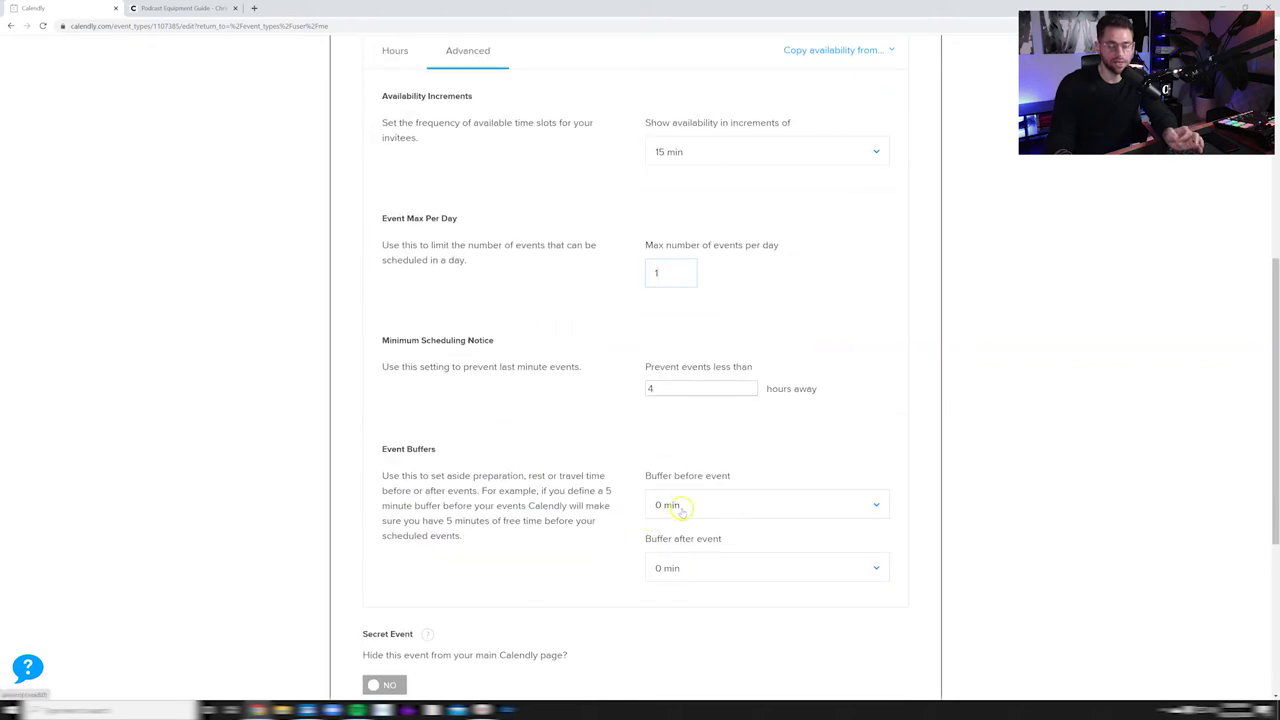
pyautogui.click(863, 504)
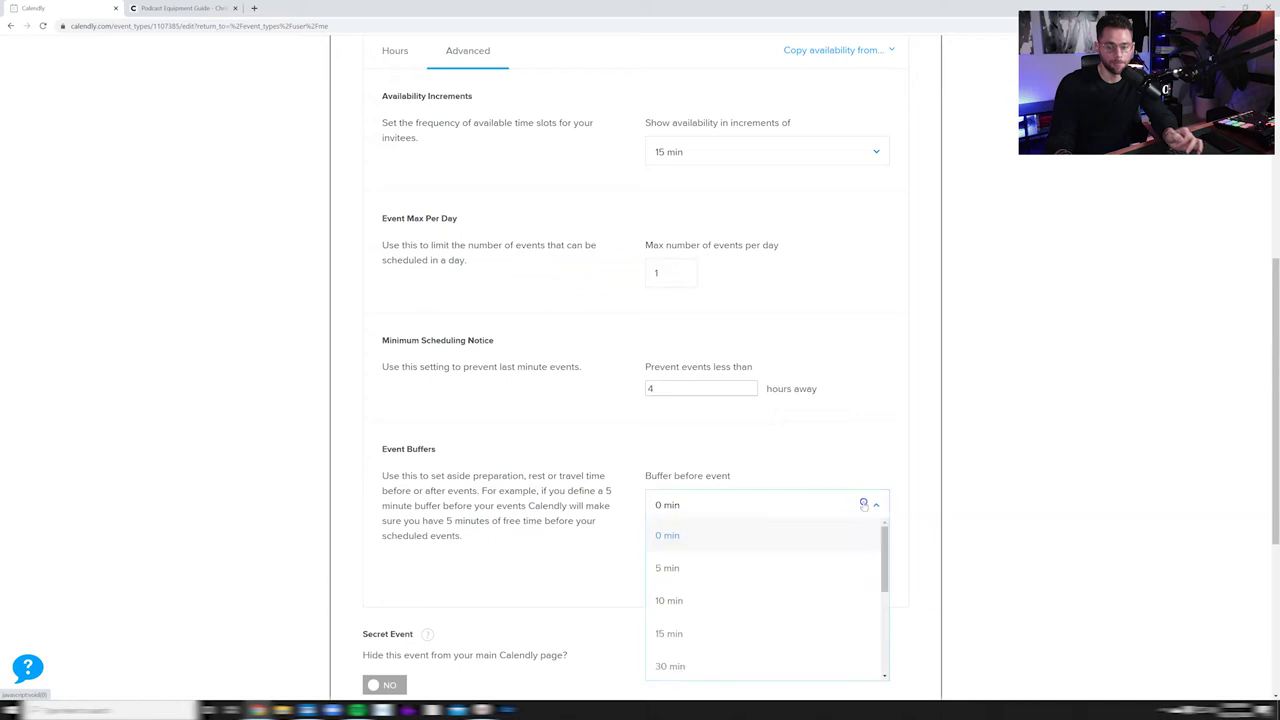
pyautogui.scroll(-3, 770, 550)
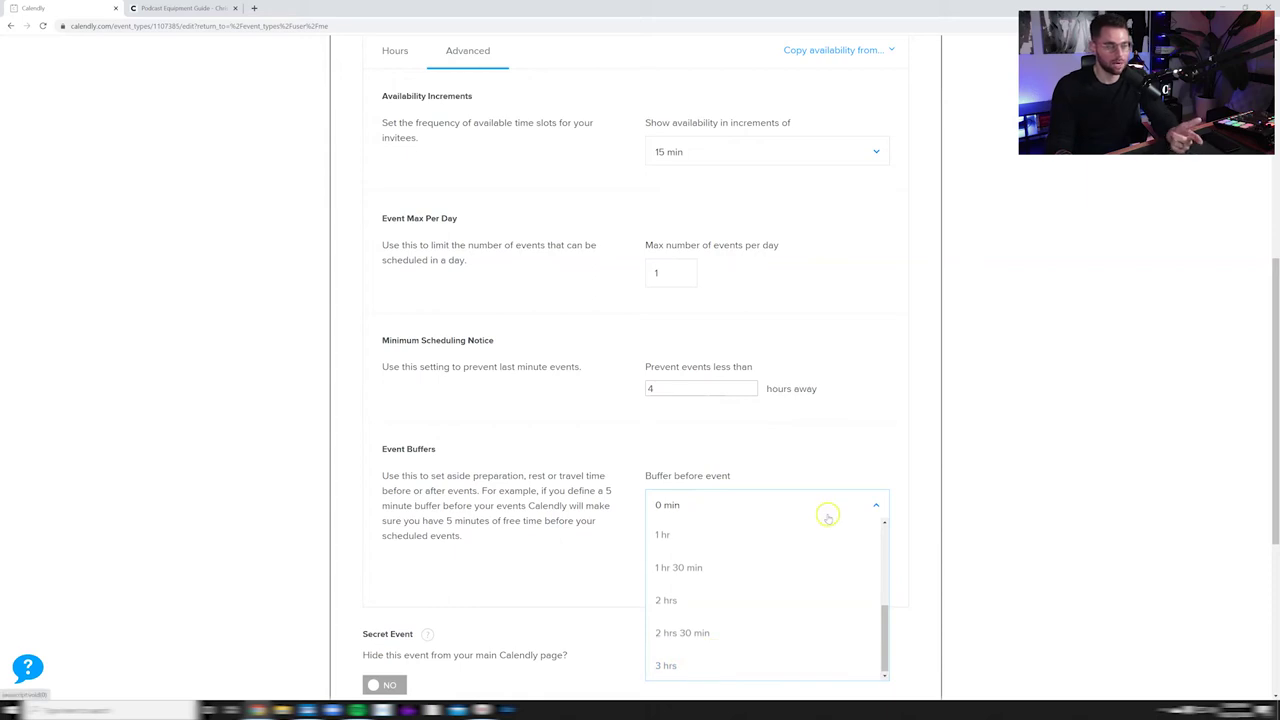
pyautogui.click(922, 450)
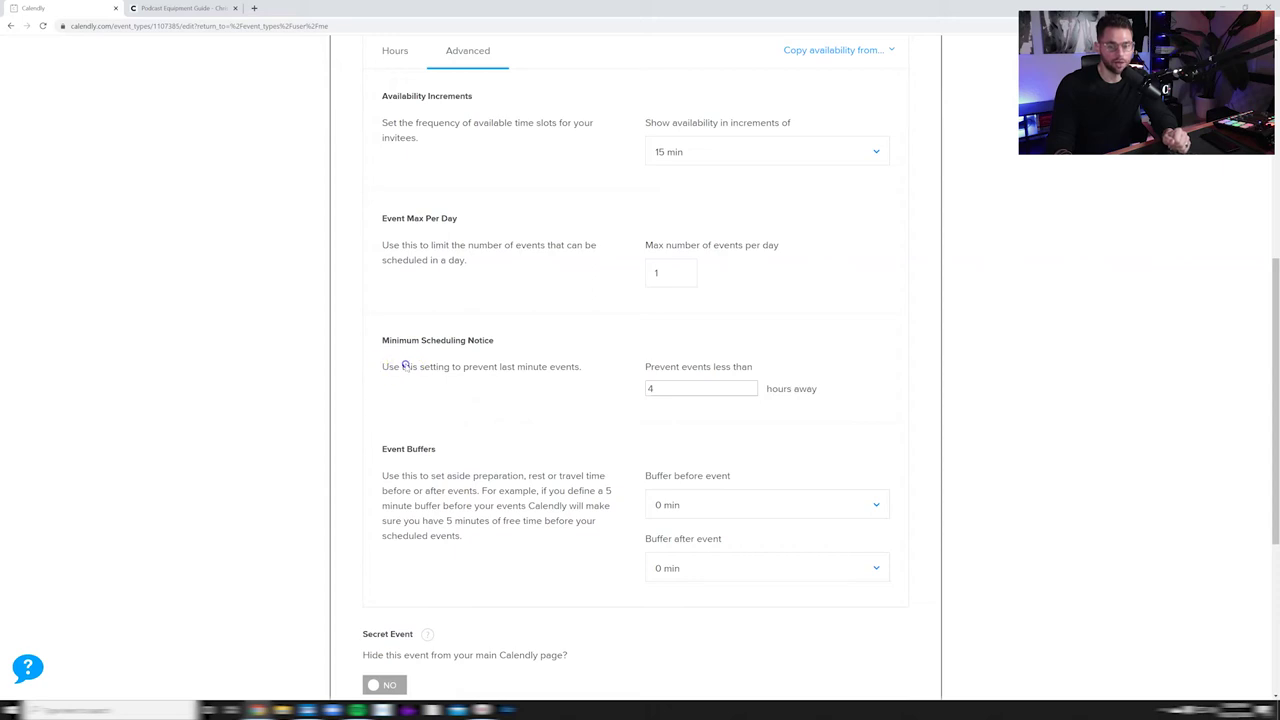
# Change the minimum scheduling notice from 4 to 48 hours and save
pyautogui.click(680, 383)
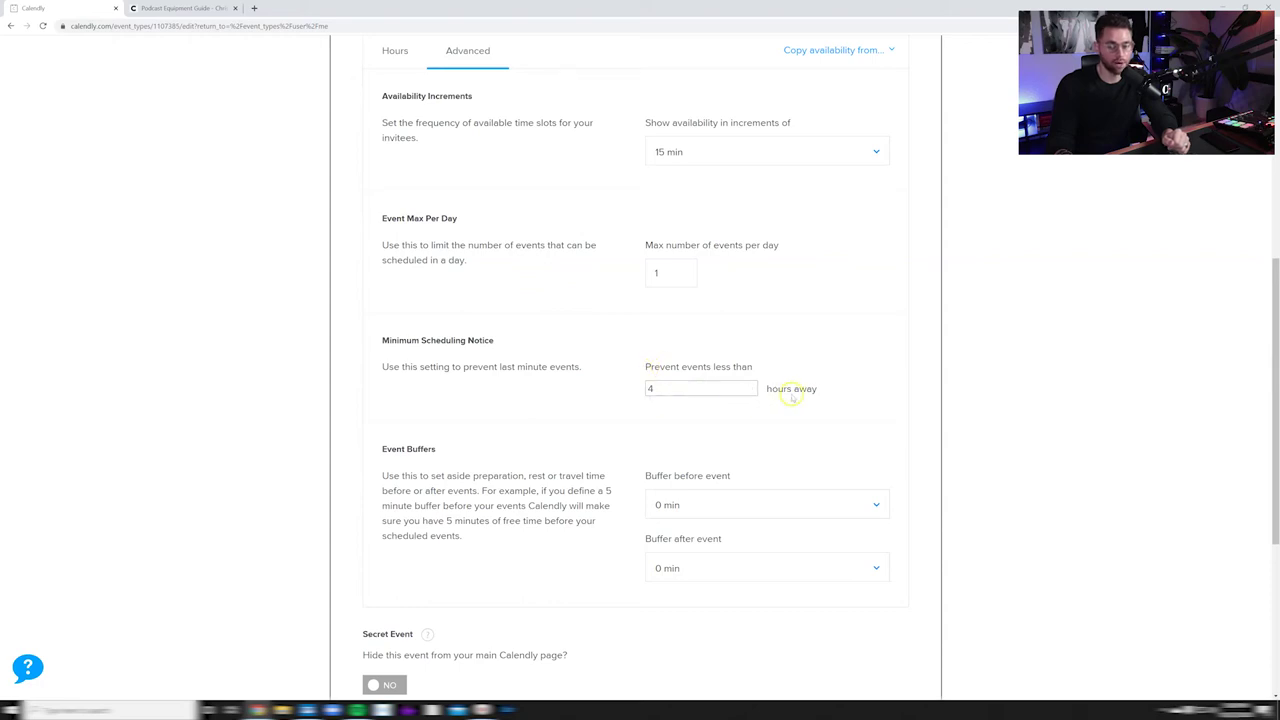
pyautogui.click(664, 388)
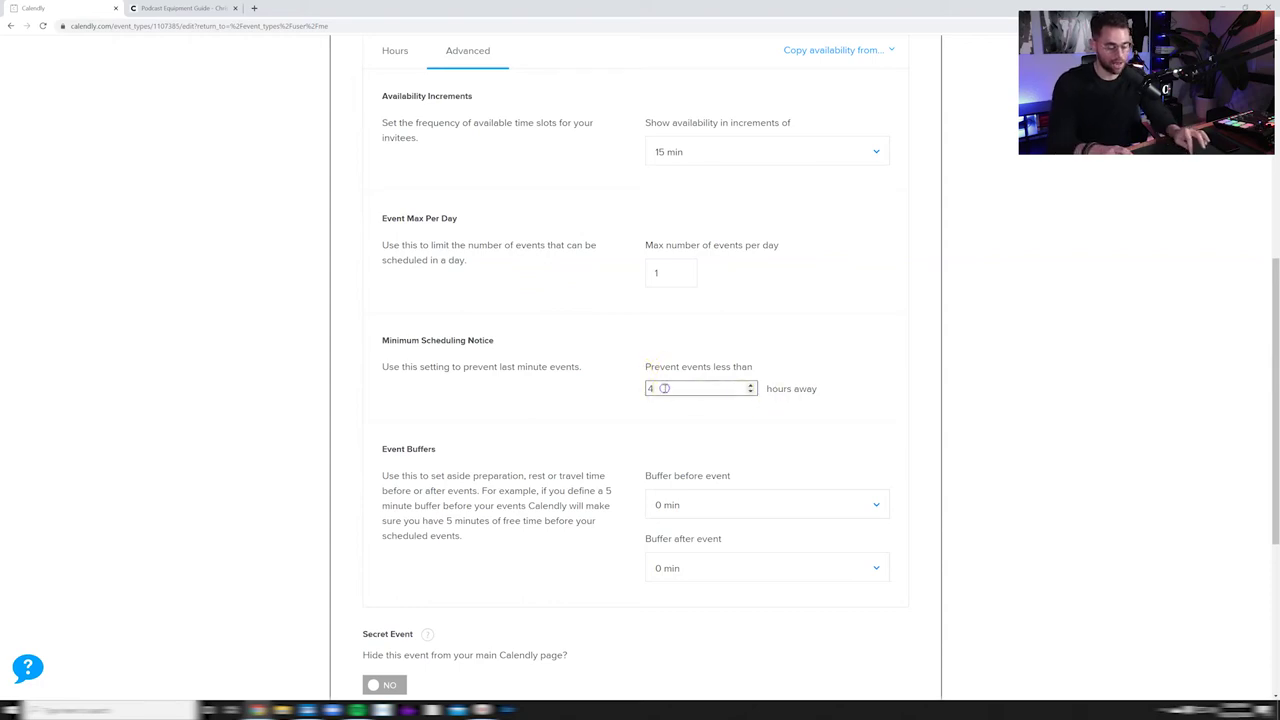
pyautogui.press('BackSpace')
pyautogui.write('48')
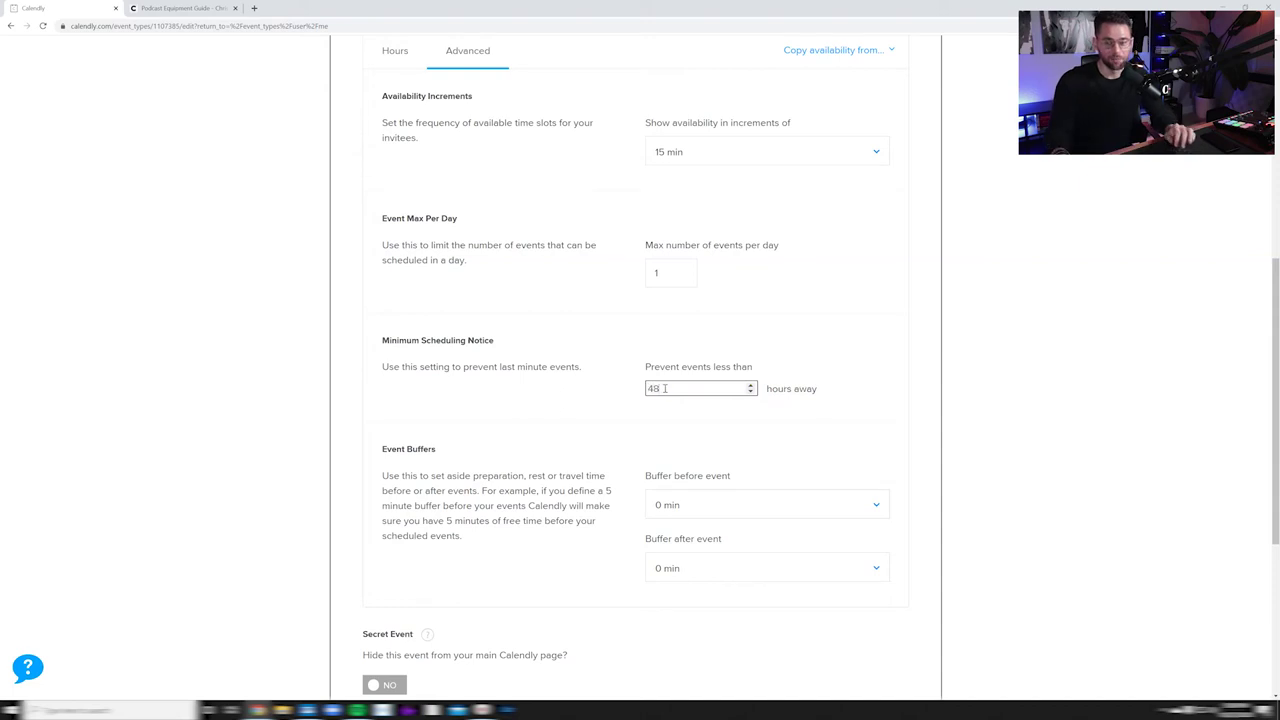
pyautogui.click(937, 361)
pyautogui.scroll(-3, 935, 361)
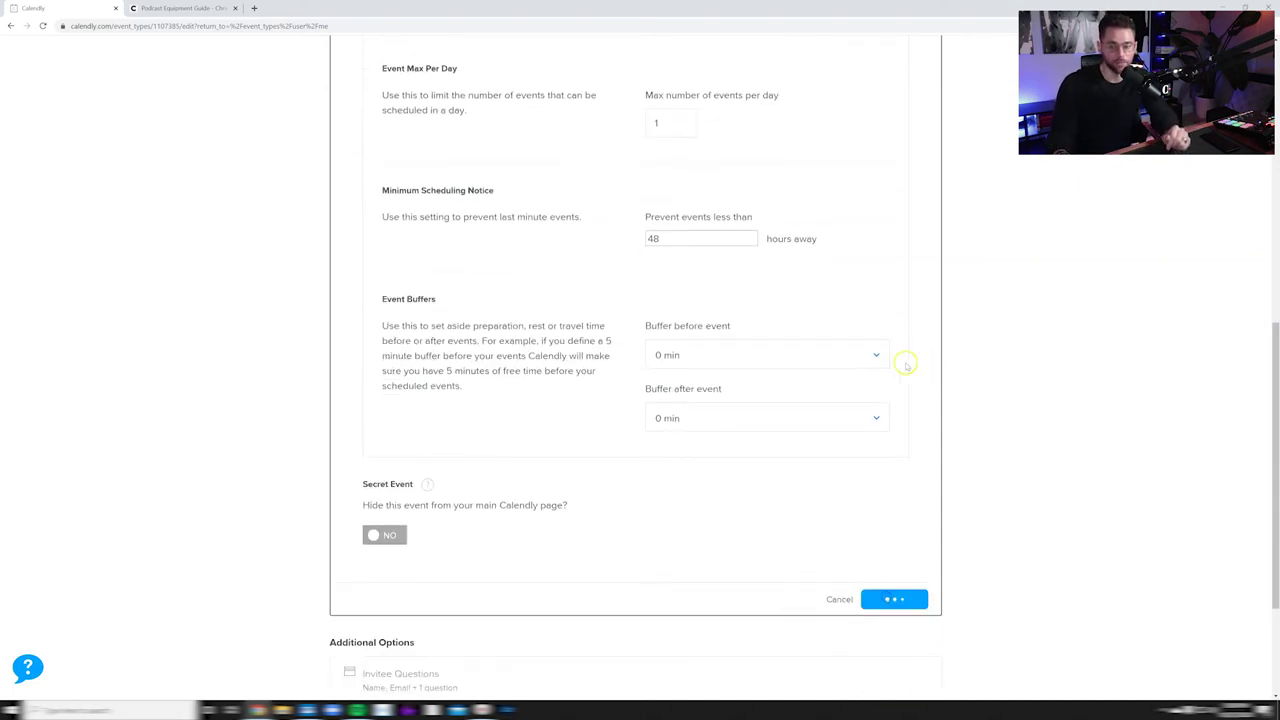
pyautogui.click(536, 250)
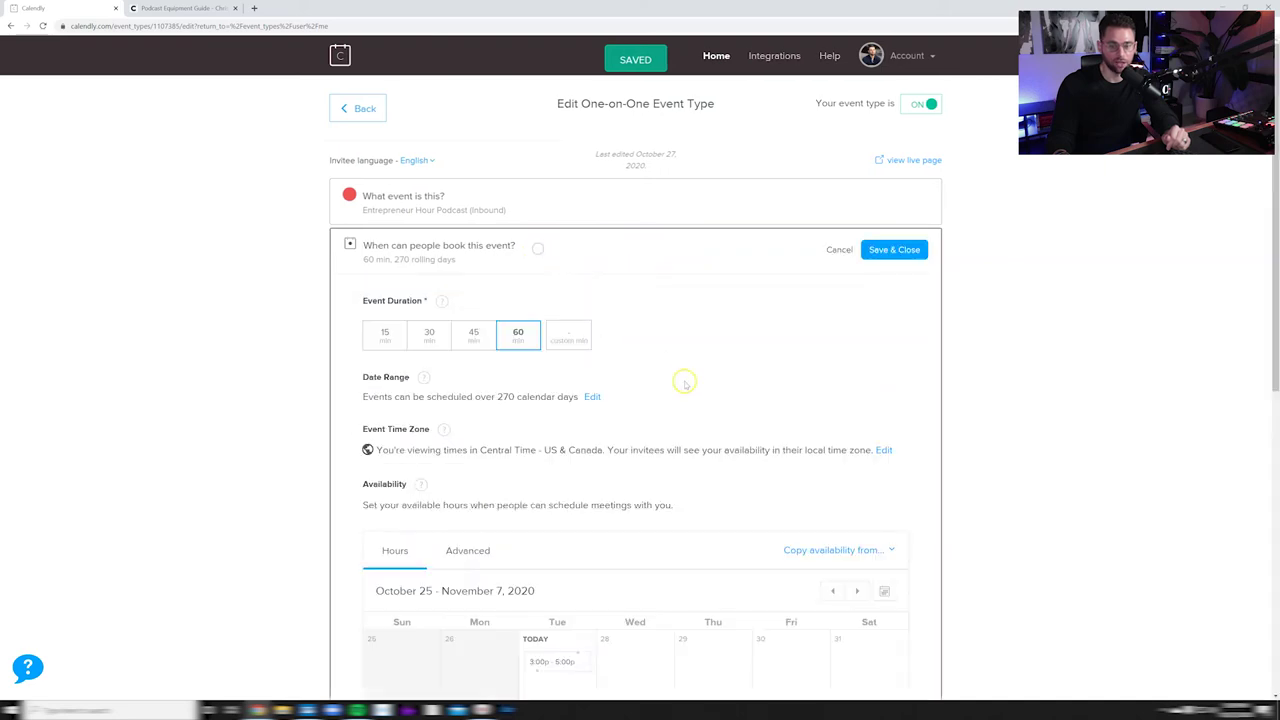
# Reopen the advanced availability settings and look at the Copy availability from list
pyautogui.scroll(-1, 684, 383)
pyautogui.click(466, 449)
pyautogui.scroll(-3, 700, 432)
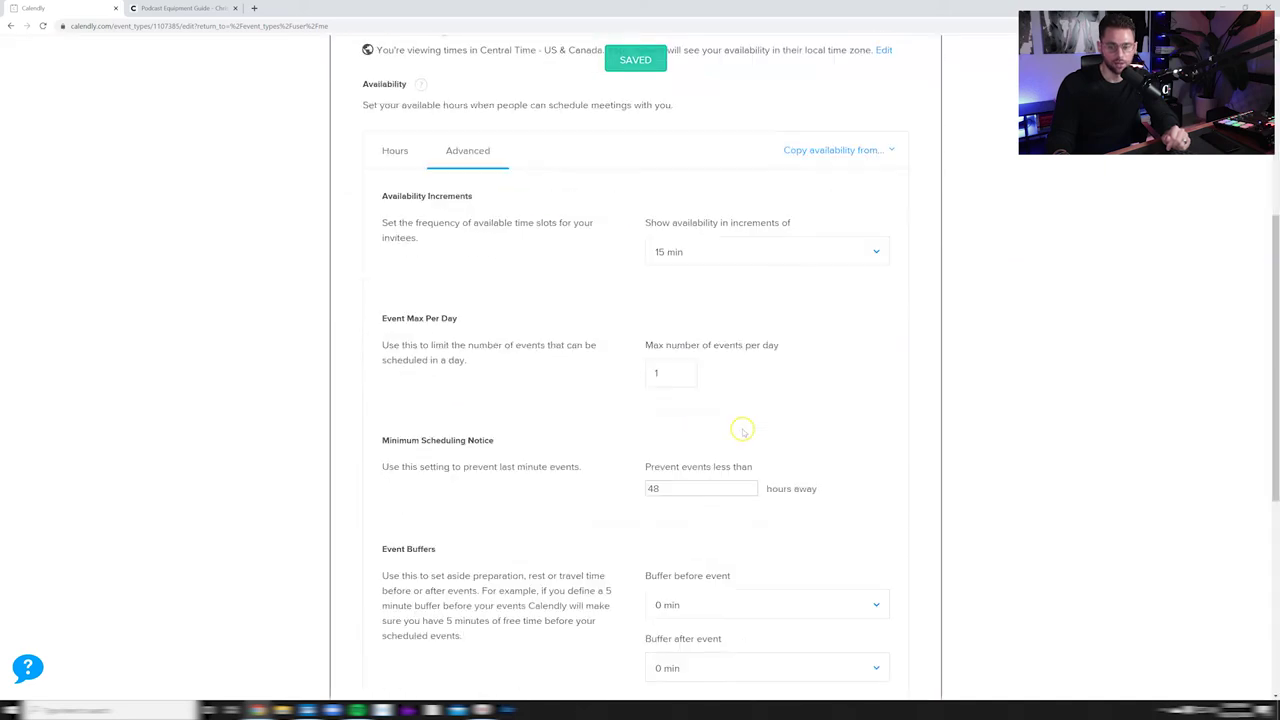
pyautogui.scroll(-2, 742, 430)
pyautogui.scroll(2, 690, 362)
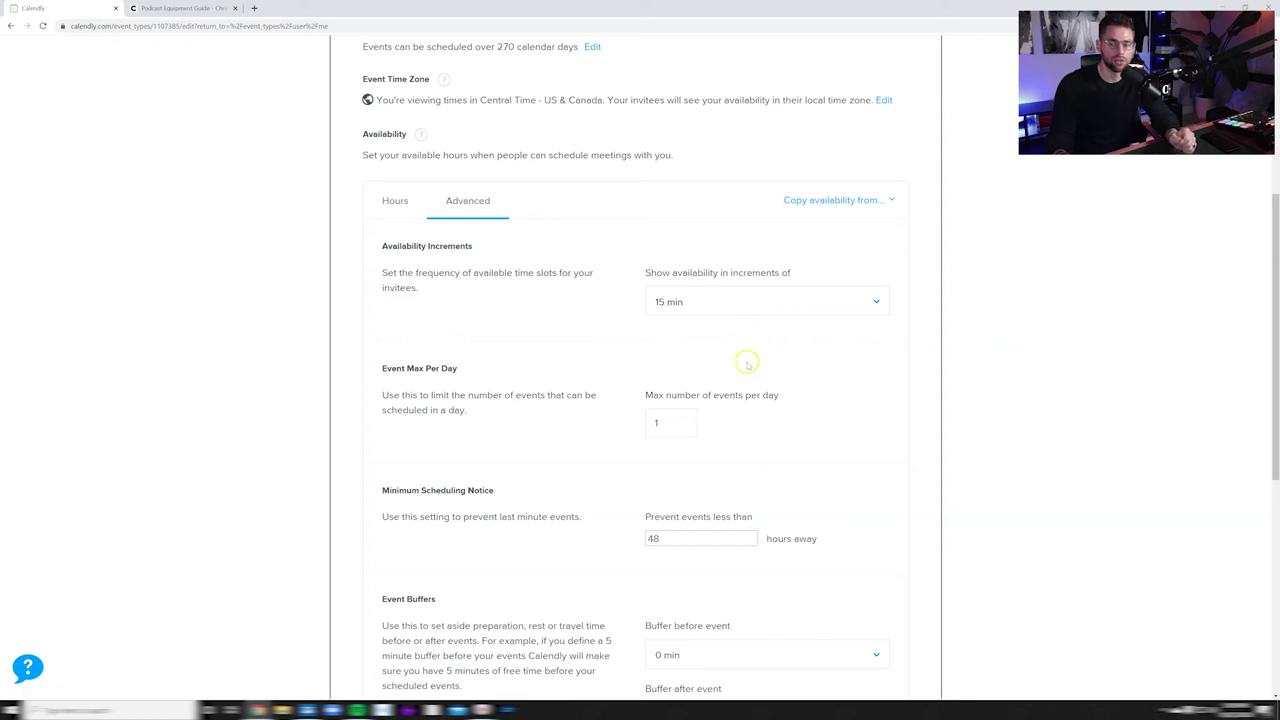
pyautogui.click(894, 200)
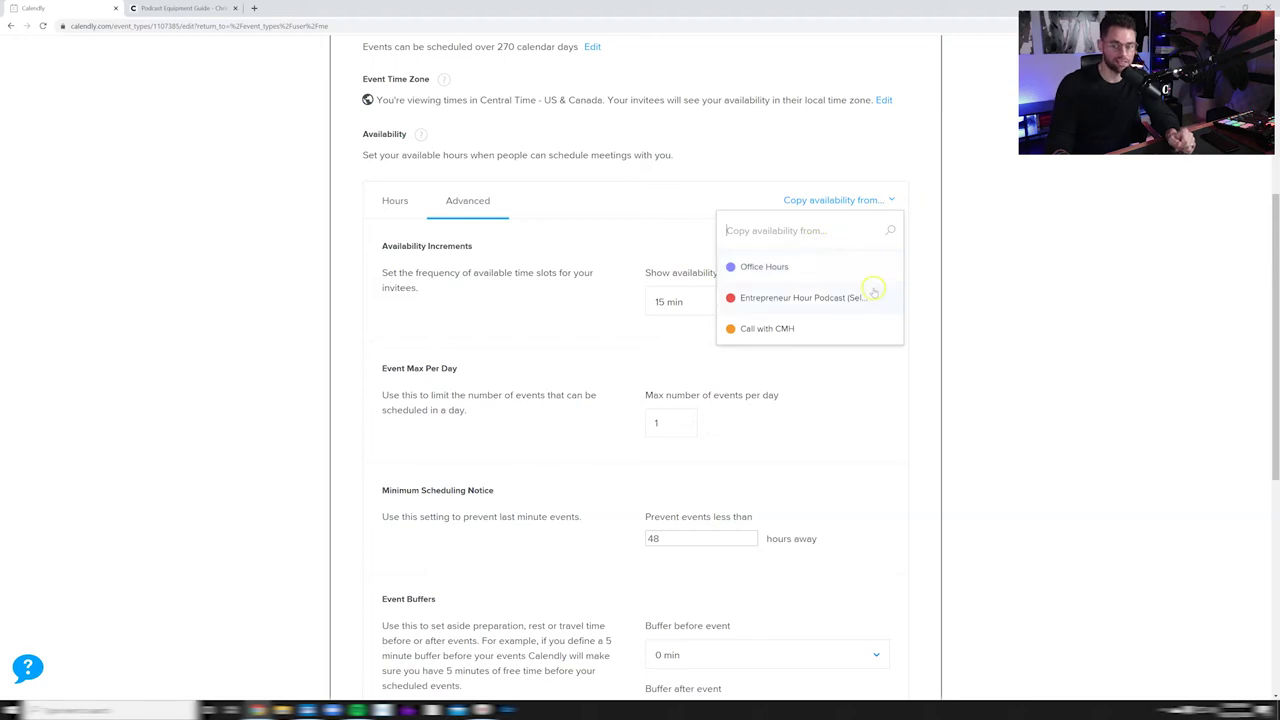
pyautogui.click(932, 218)
pyautogui.click(397, 201)
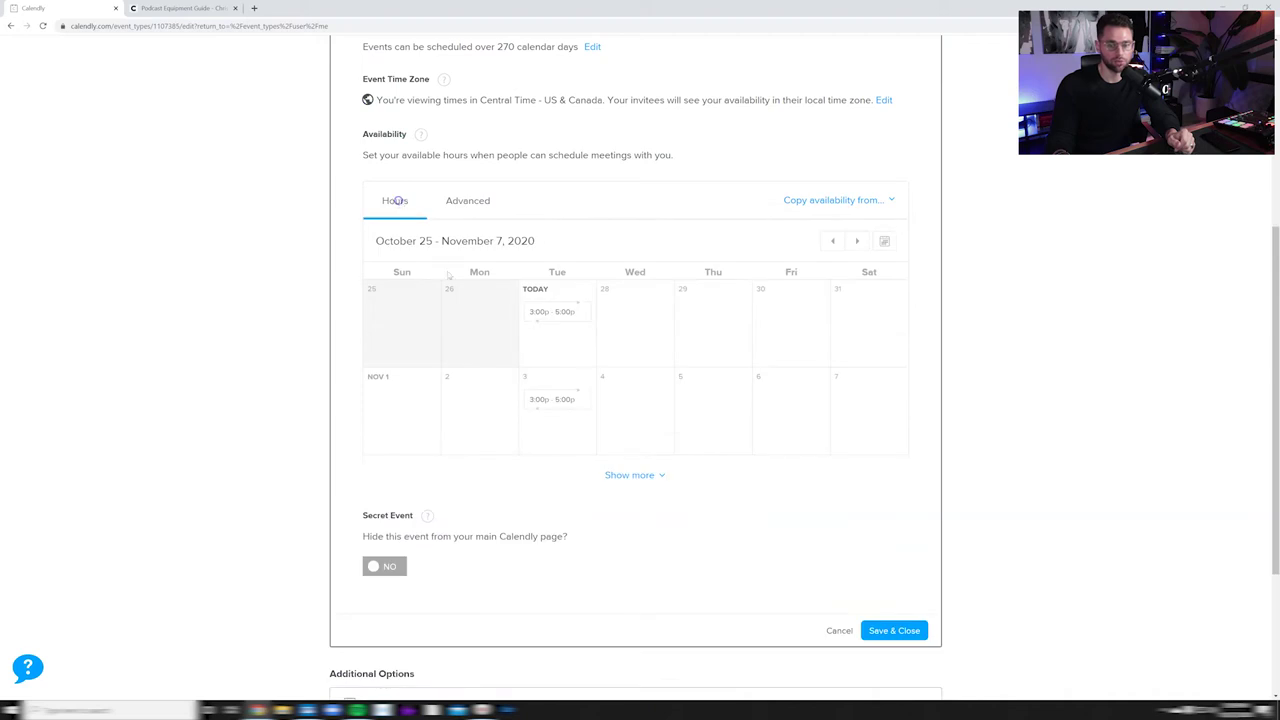
pyautogui.scroll(-1, 602, 392)
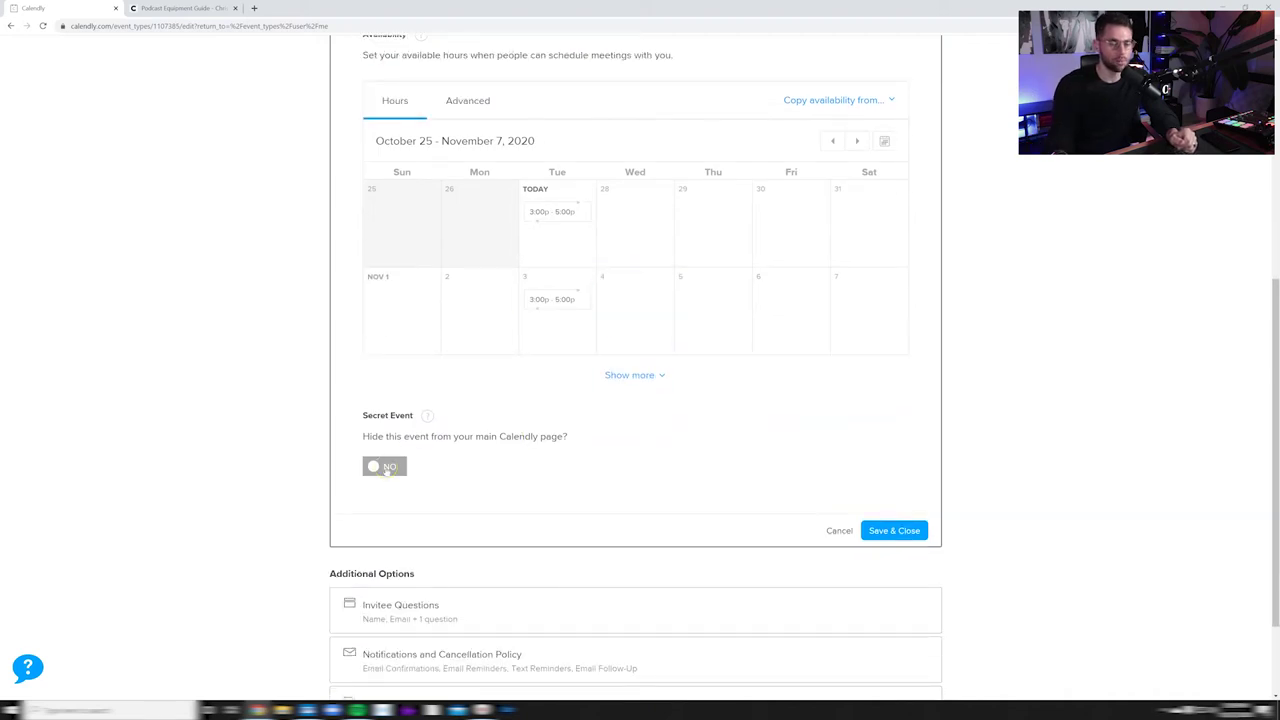
pyautogui.click(427, 415)
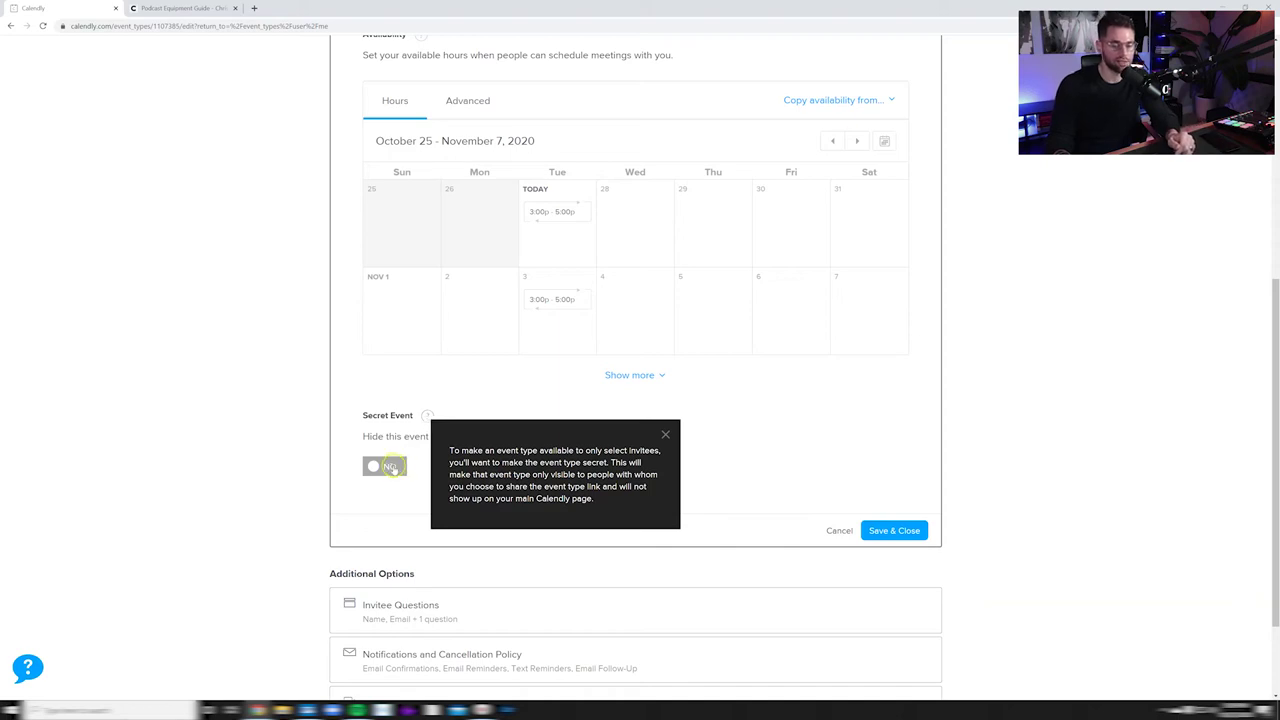
pyautogui.click(389, 517)
pyautogui.scroll(-2, 530, 476)
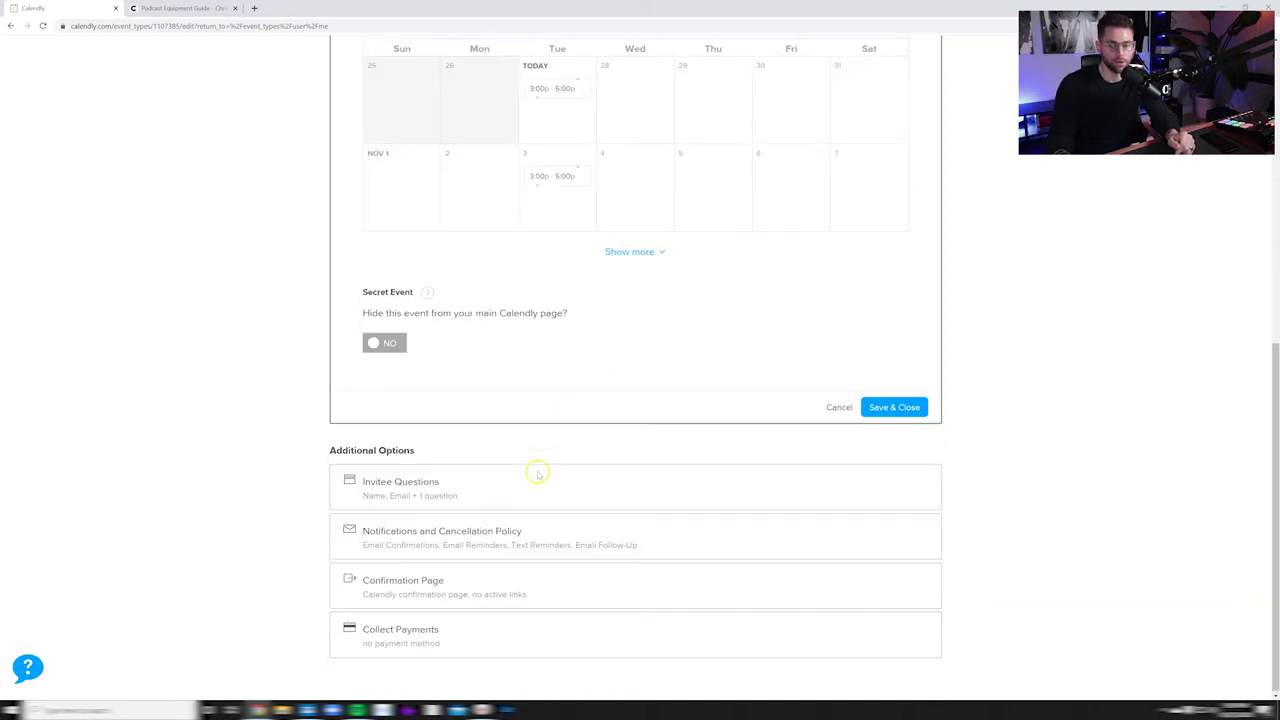
pyautogui.click(537, 474)
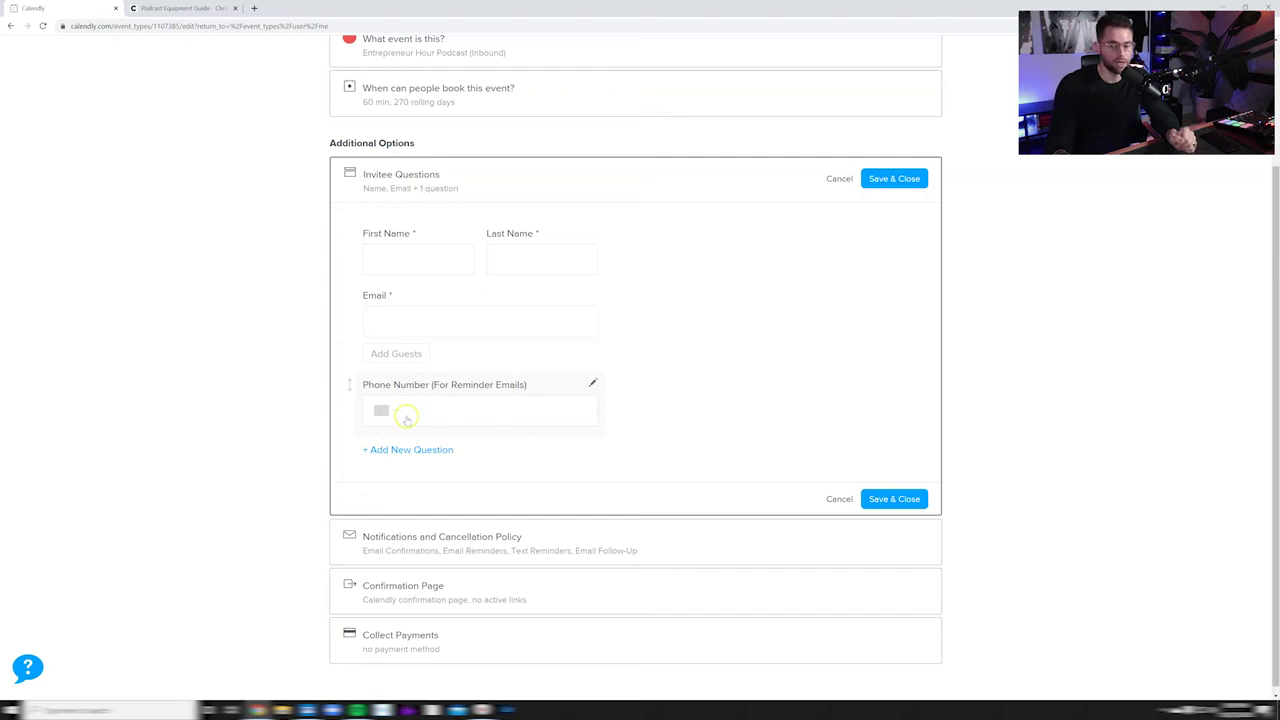
# In Notifications and Cancellation Policy, view the Text Reminders help, then open the email confirmation template
pyautogui.click(491, 548)
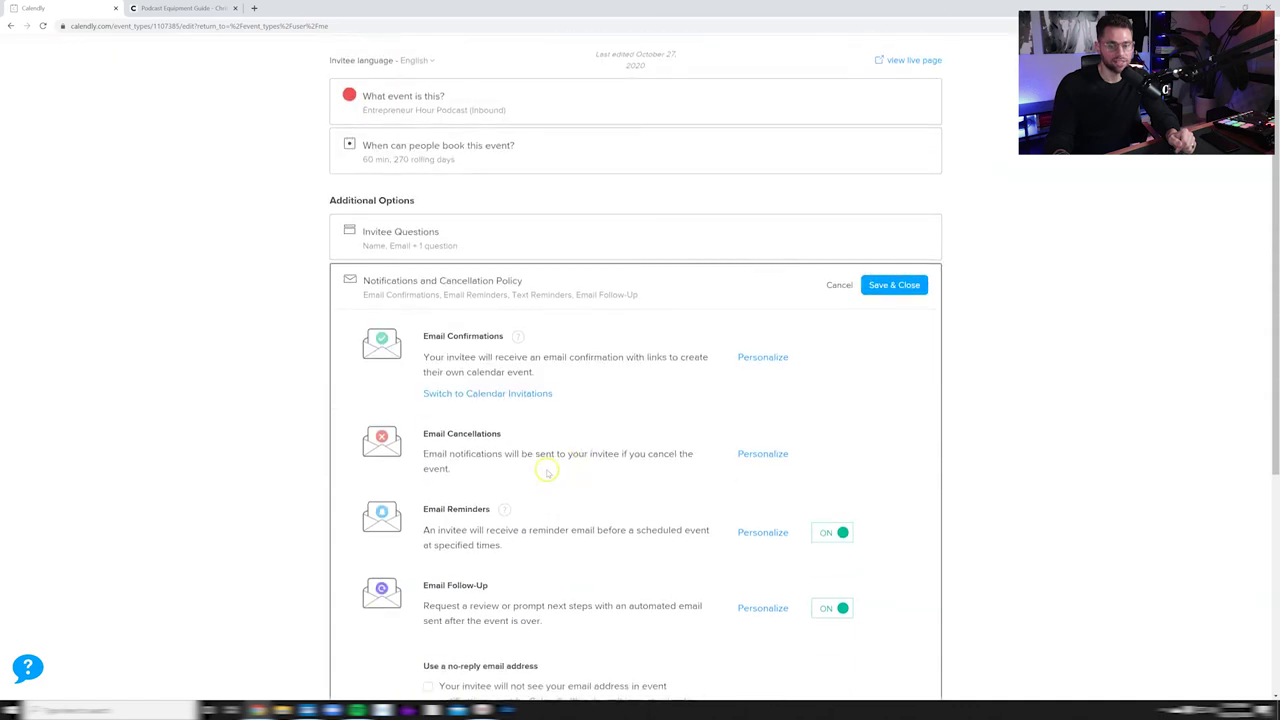
pyautogui.scroll(-1, 500, 488)
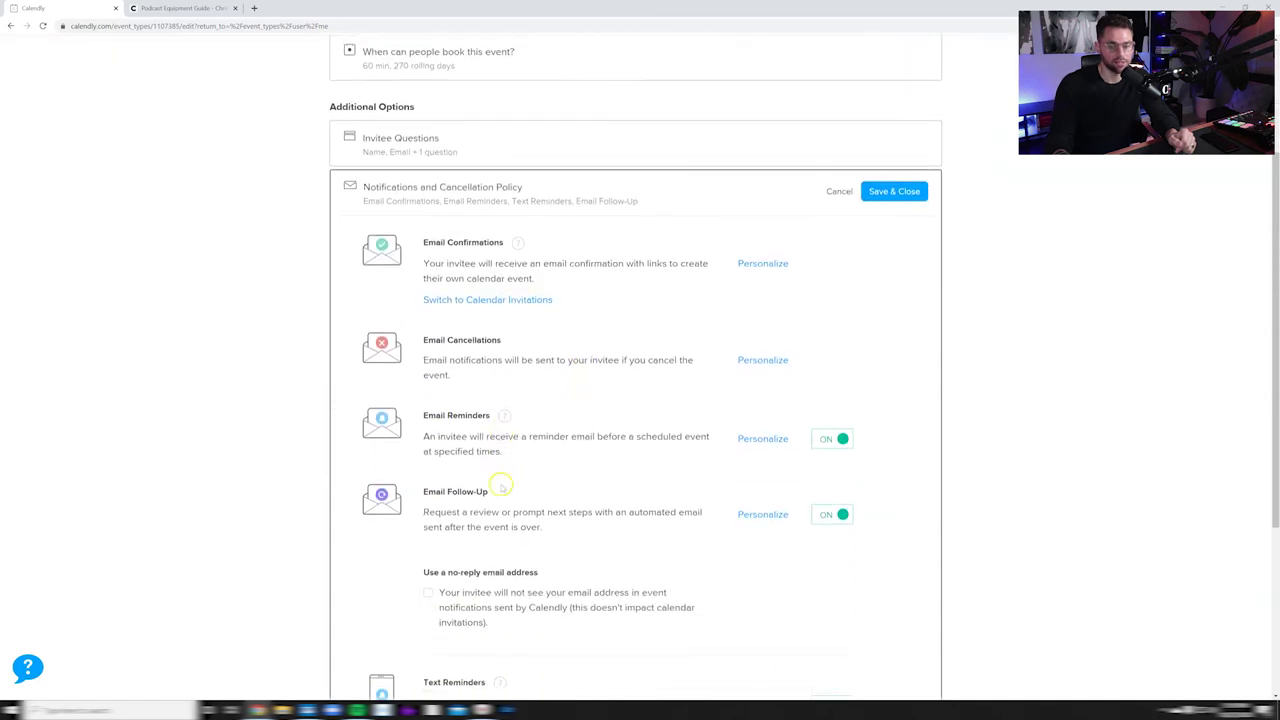
pyautogui.scroll(-1, 505, 490)
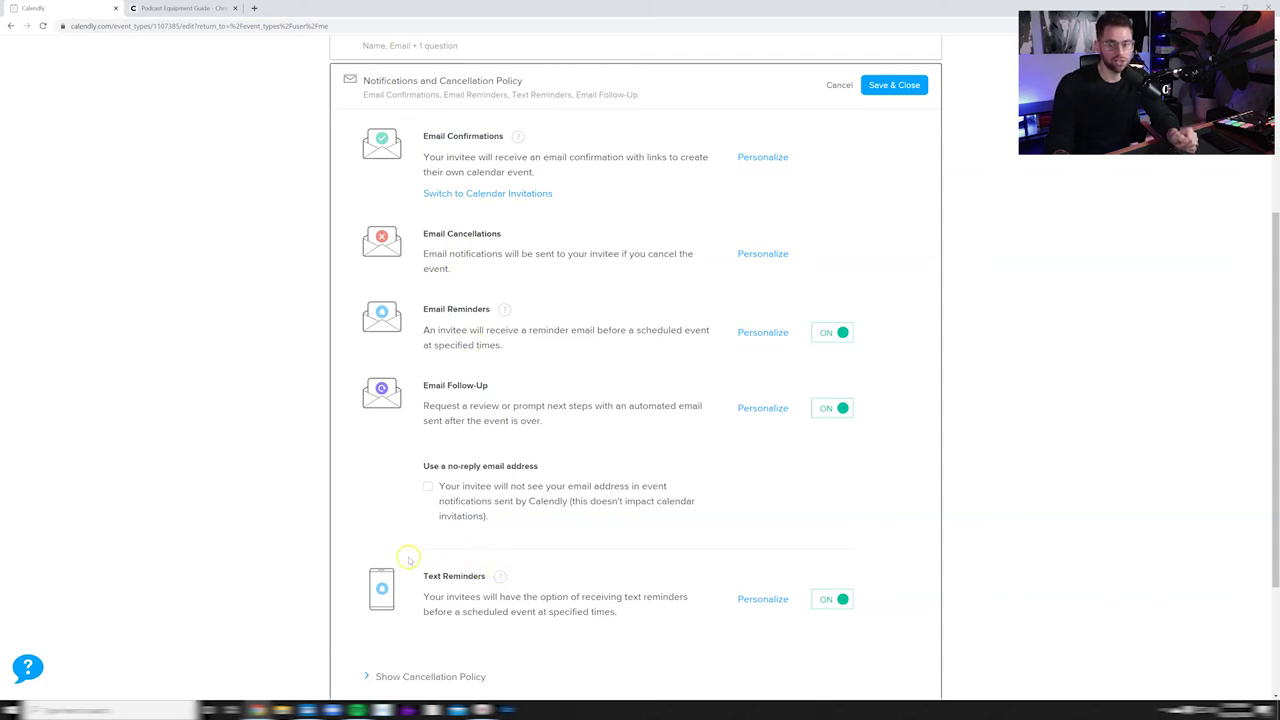
pyautogui.click(499, 577)
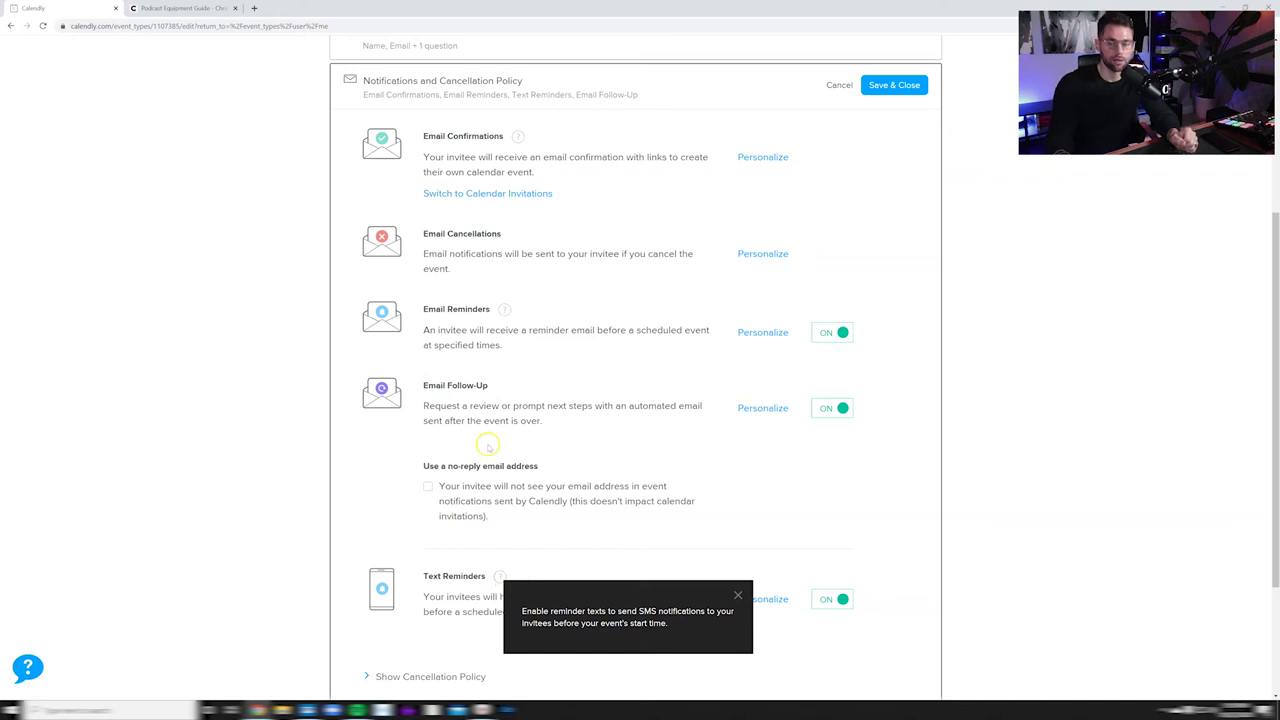
pyautogui.scroll(1, 490, 440)
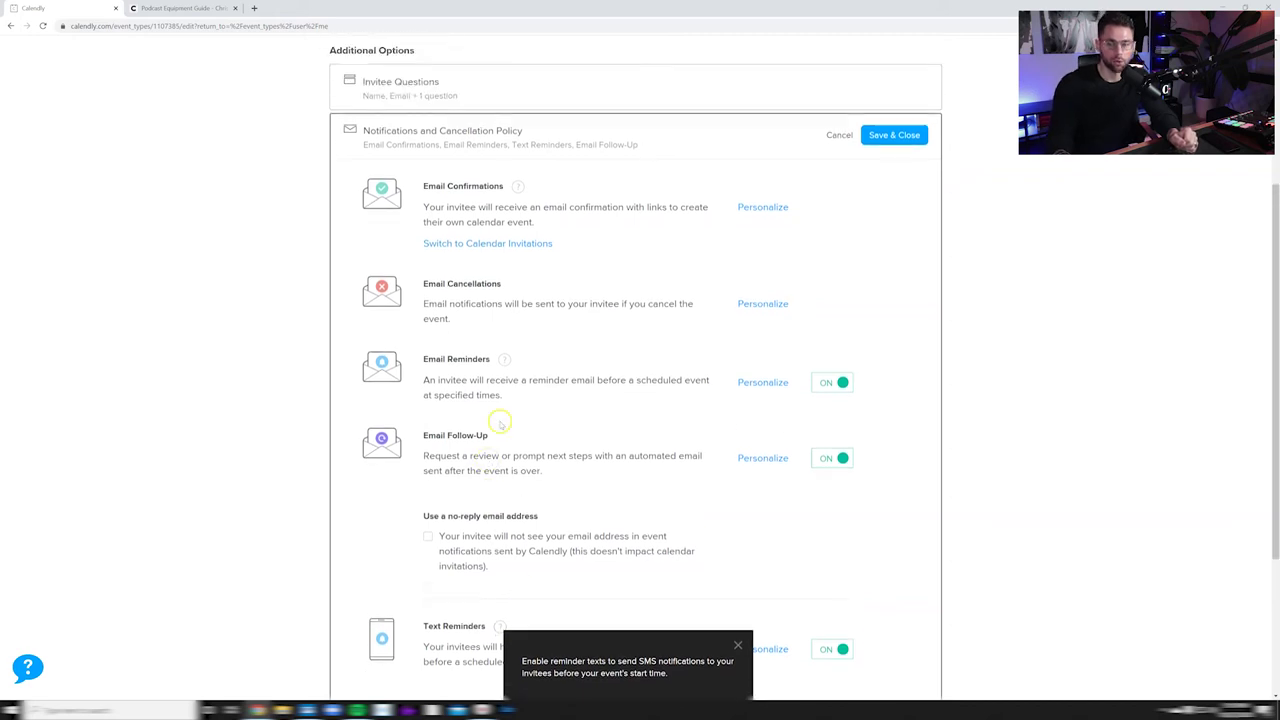
pyautogui.click(760, 207)
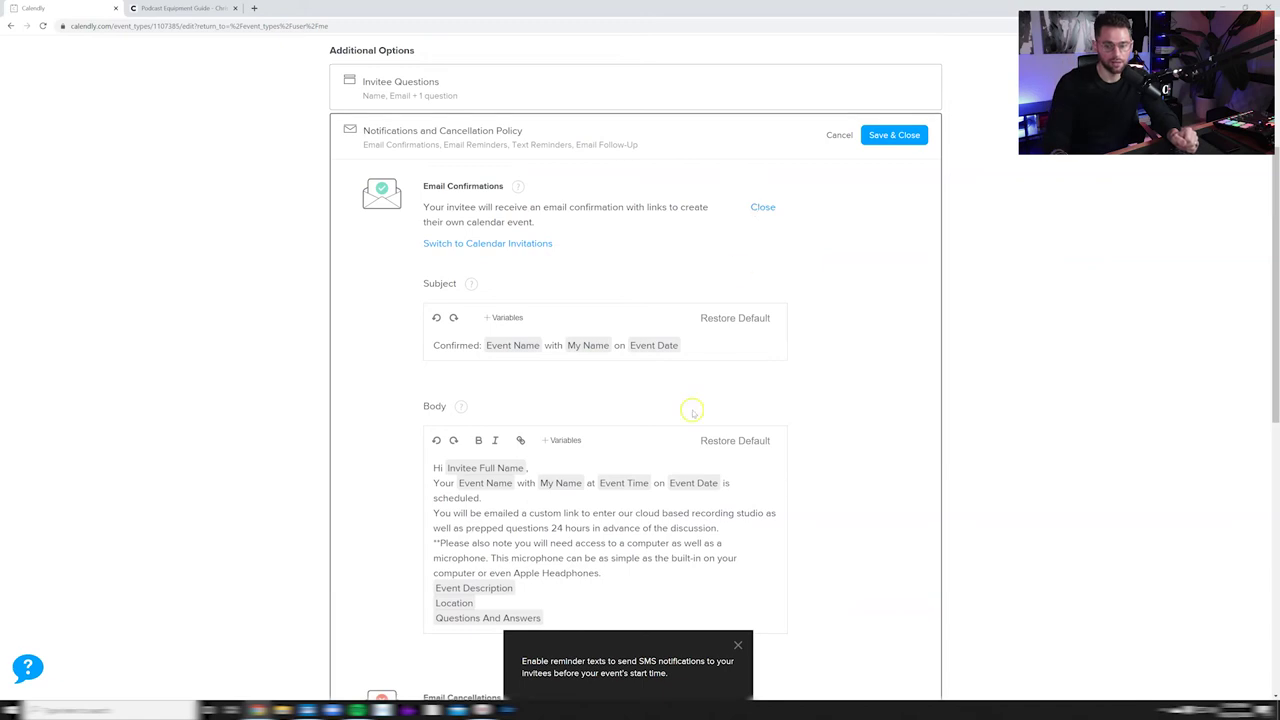
pyautogui.scroll(-1, 580, 531)
pyautogui.click(595, 472)
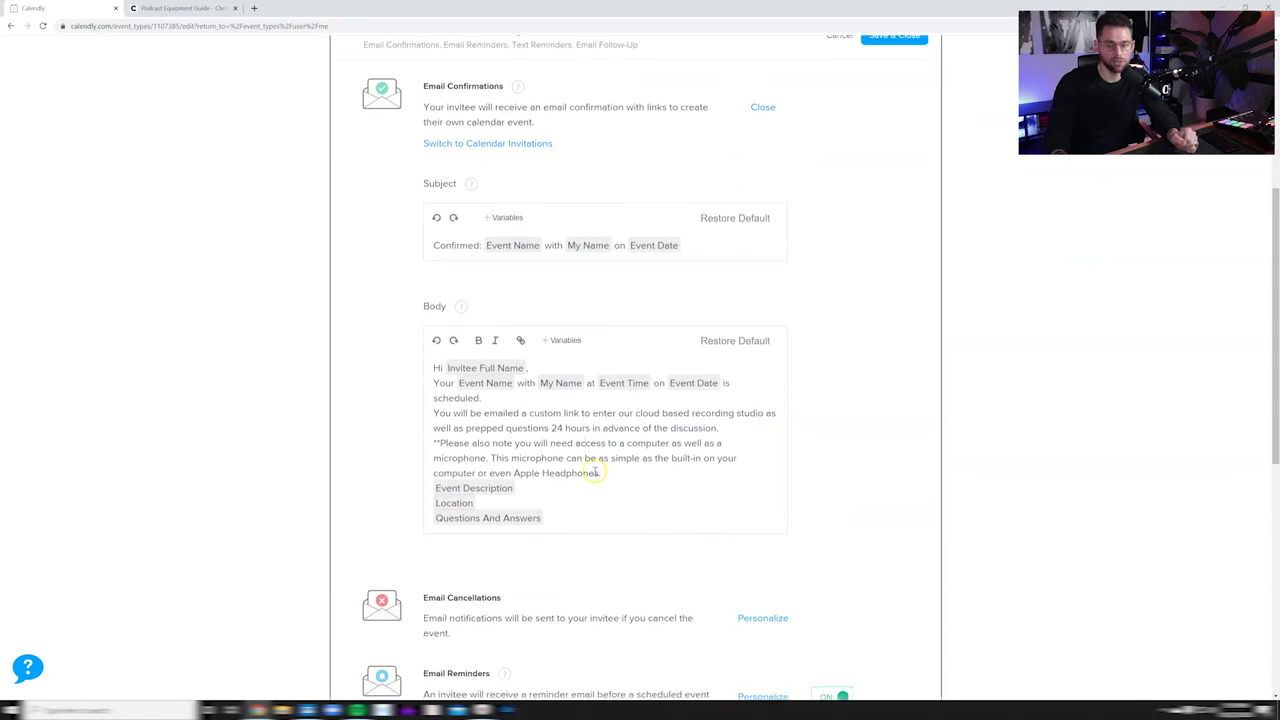
pyautogui.scroll(1, 574, 451)
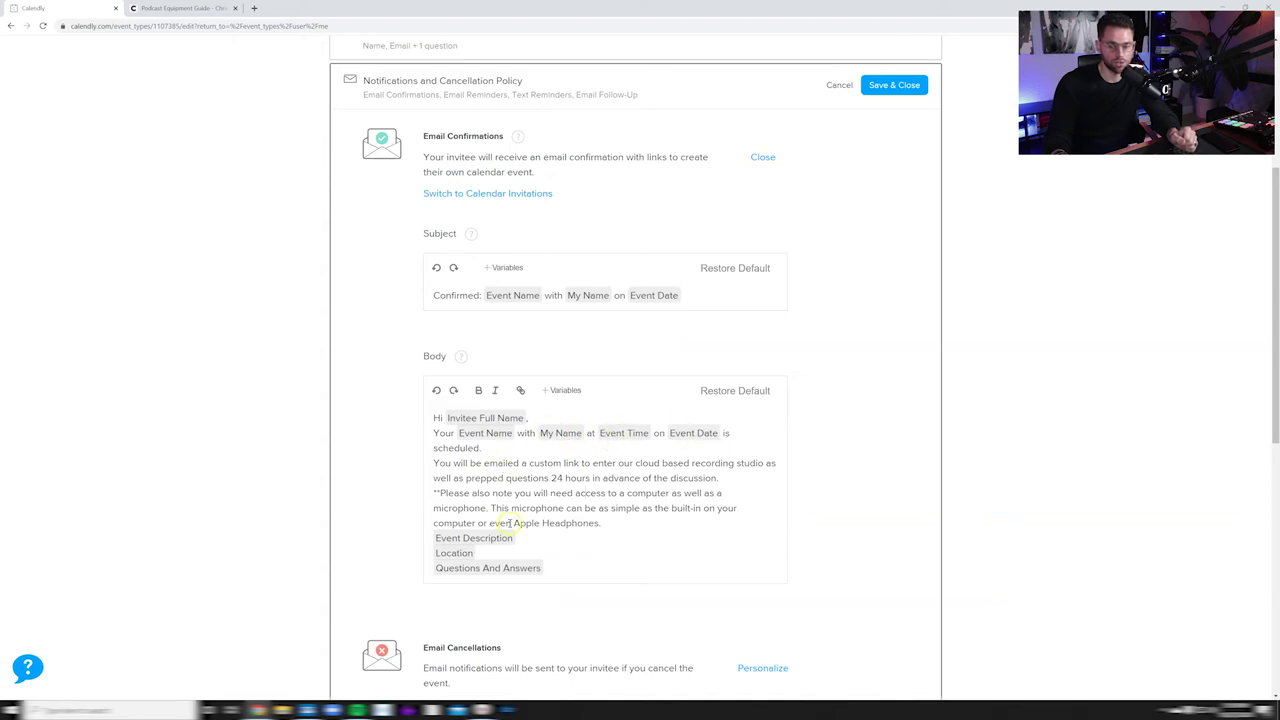
pyautogui.scroll(-1, 510, 523)
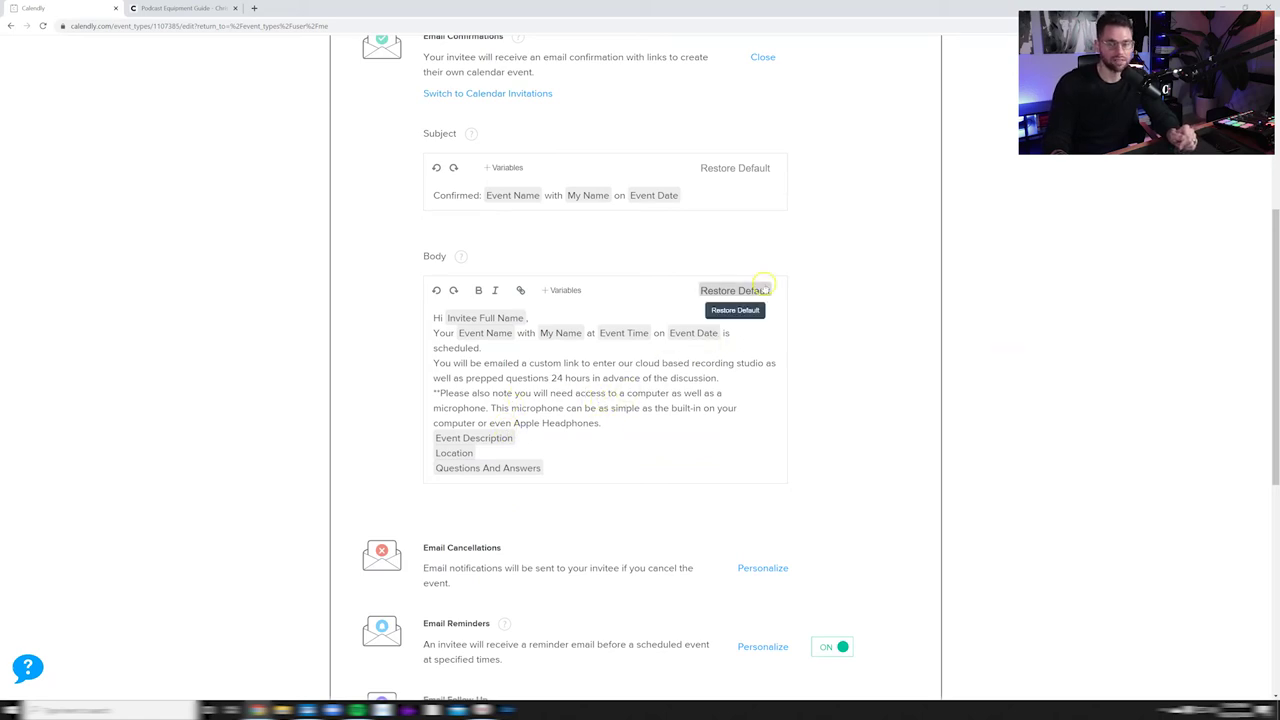
pyautogui.scroll(1, 775, 285)
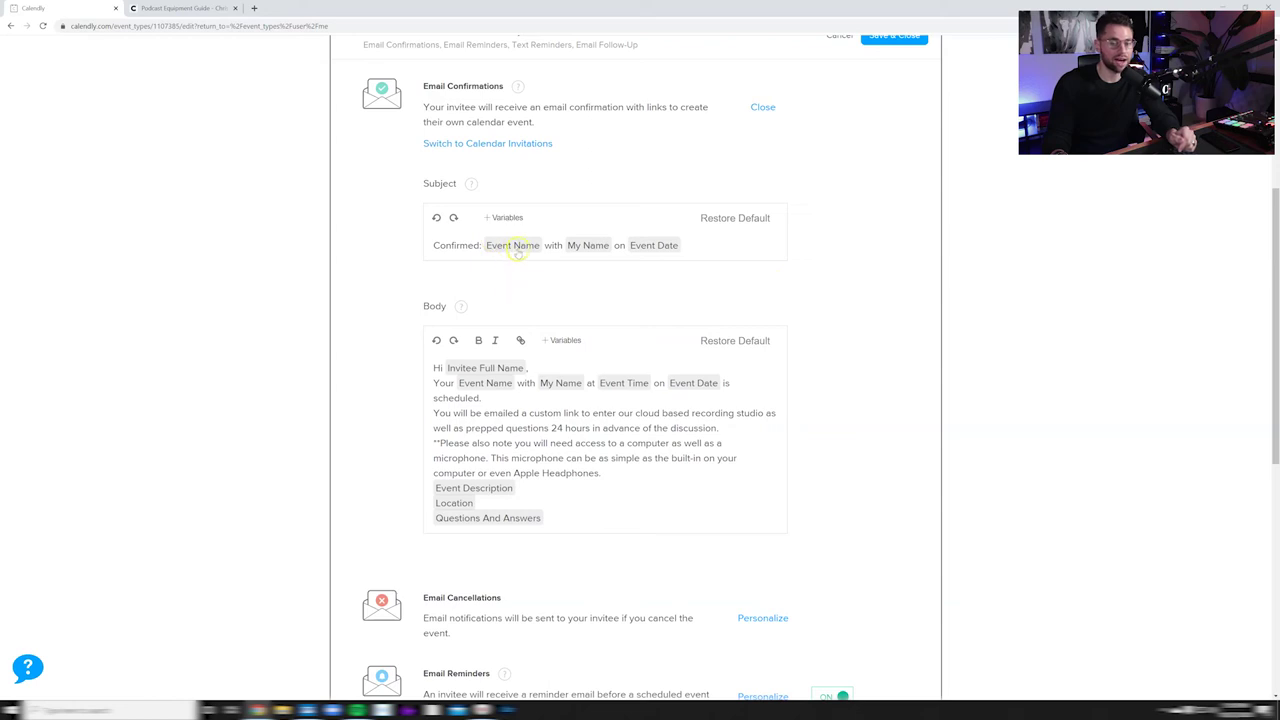
pyautogui.moveTo(628, 477); pyautogui.dragTo(433, 402)
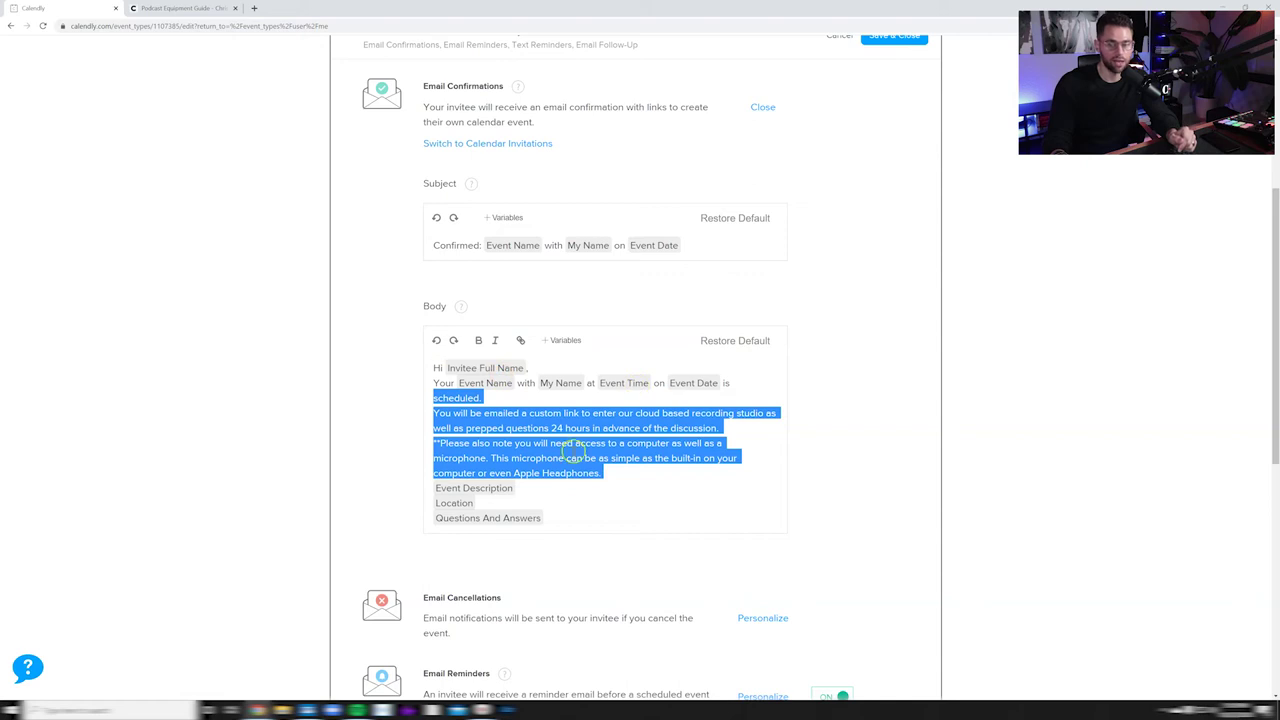
pyautogui.moveTo(610, 466); pyautogui.dragTo(433, 411)
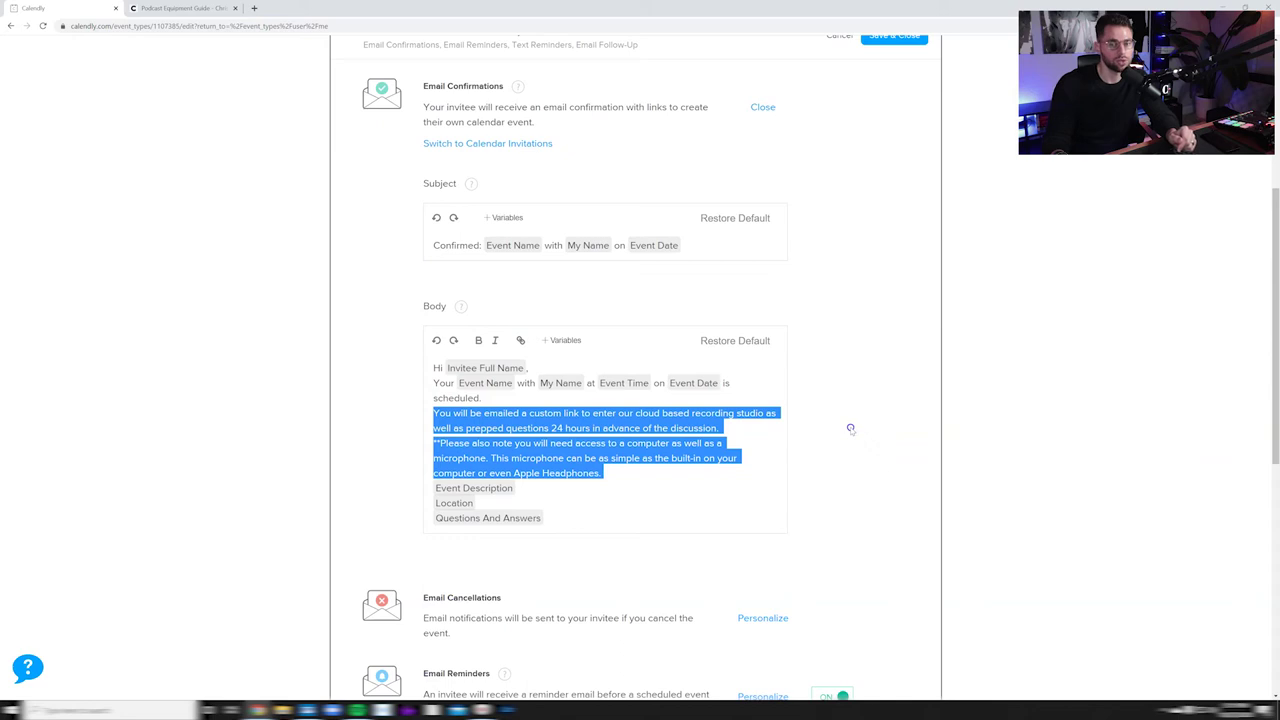
pyautogui.scroll(1, 820, 380)
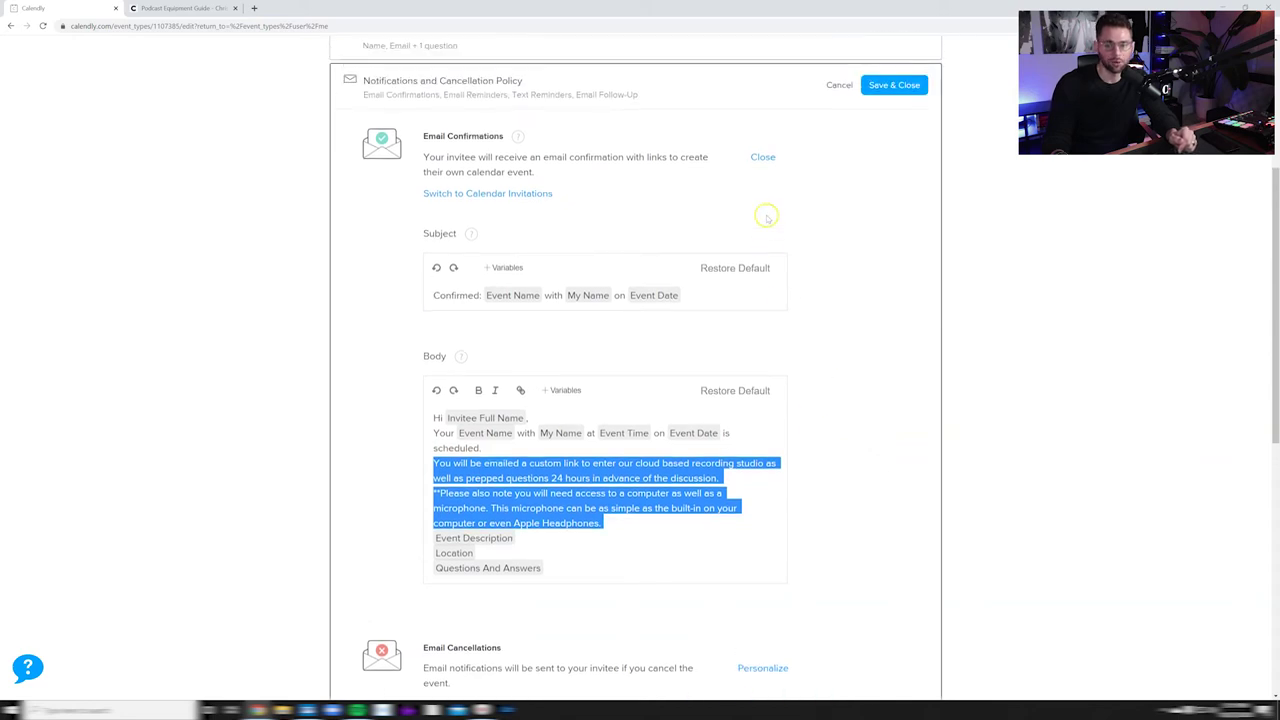
pyautogui.click(763, 157)
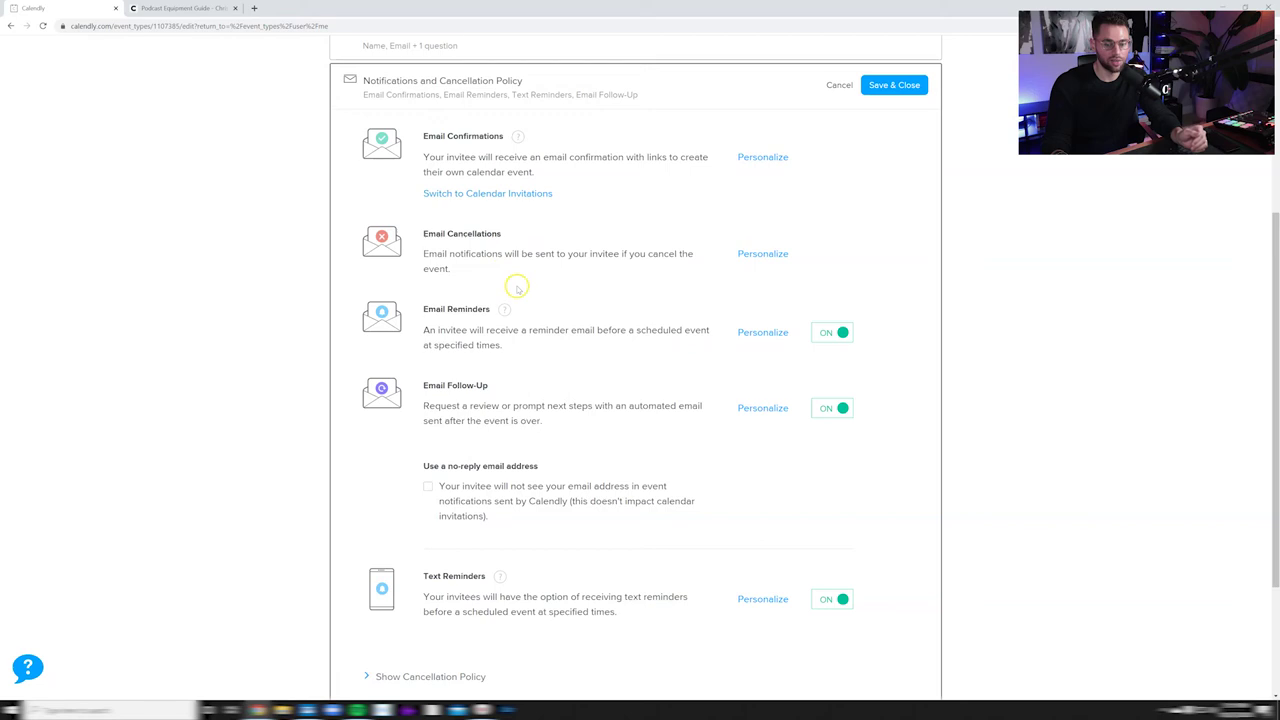
pyautogui.scroll(-2, 449, 580)
pyautogui.click(441, 530)
pyautogui.scroll(-2, 441, 530)
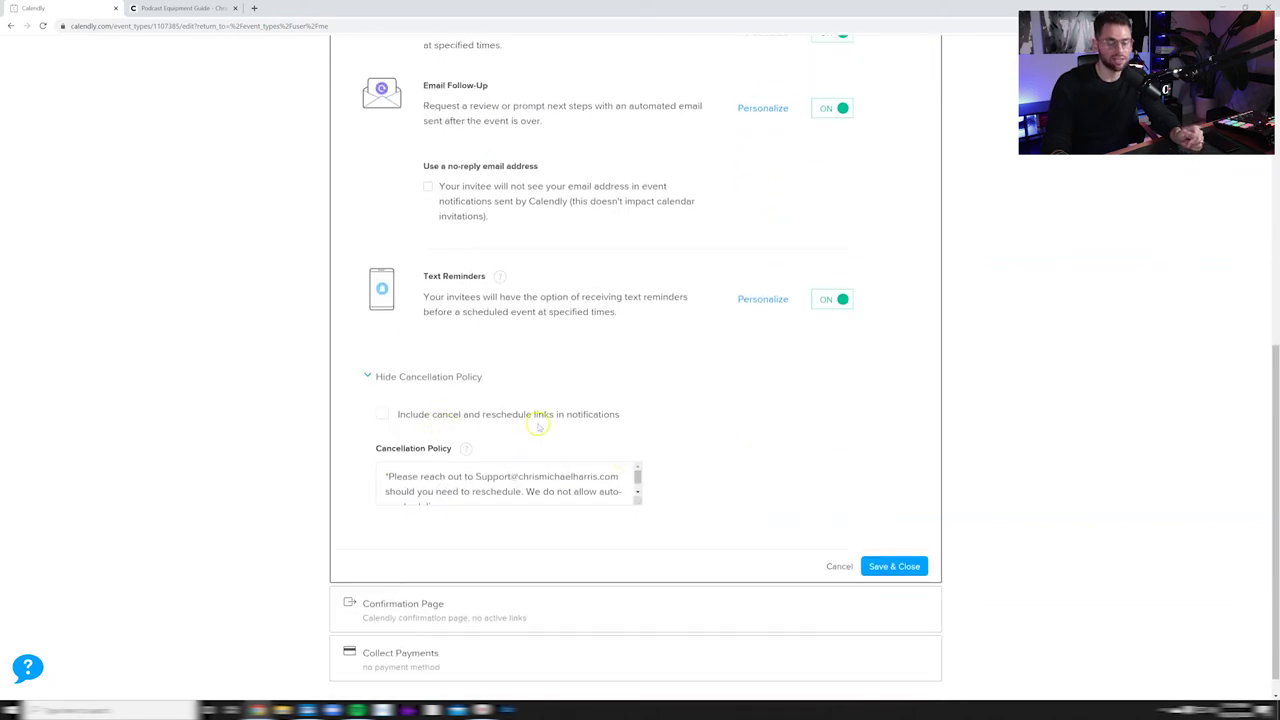
pyautogui.click(381, 415)
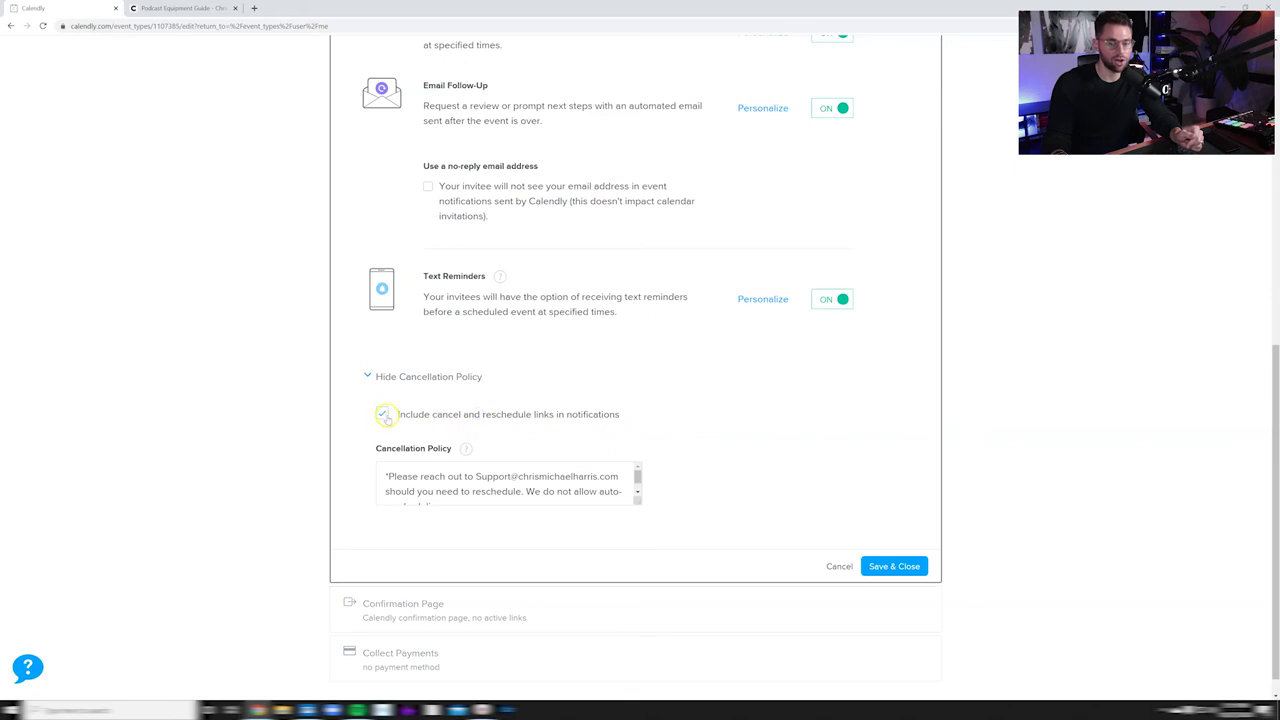
pyautogui.click(384, 415)
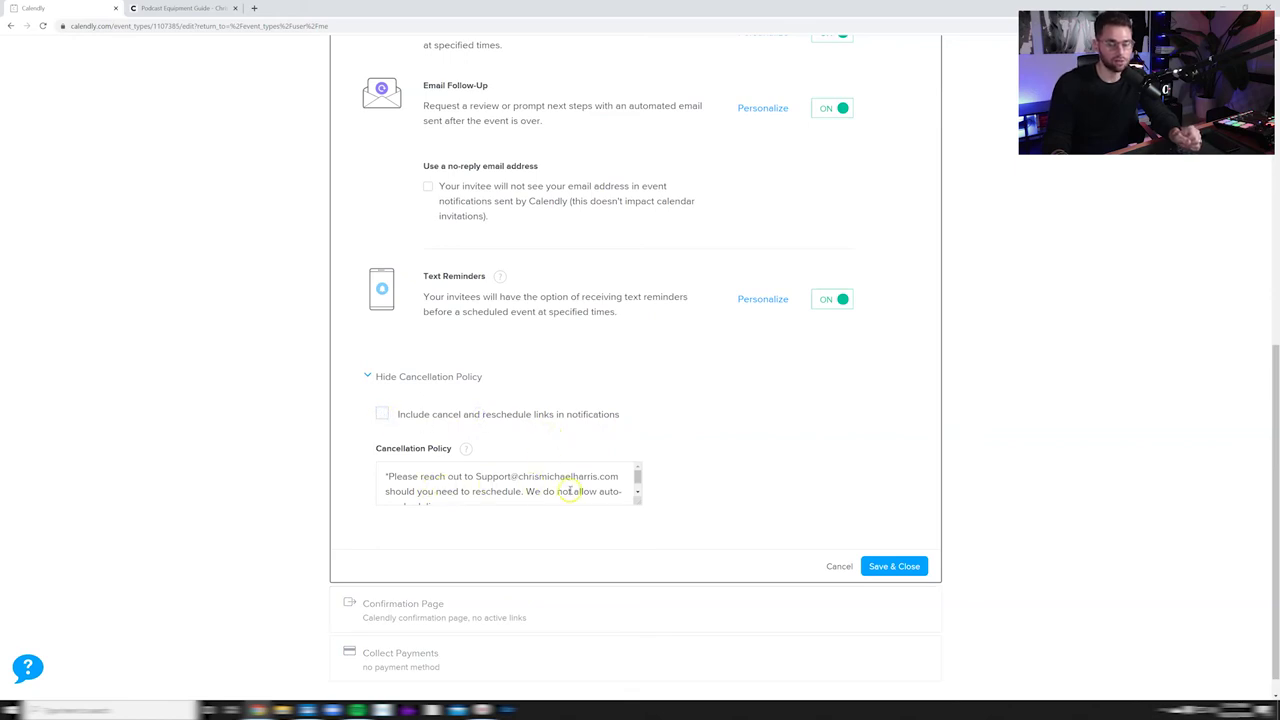
pyautogui.scroll(-1, 523, 490)
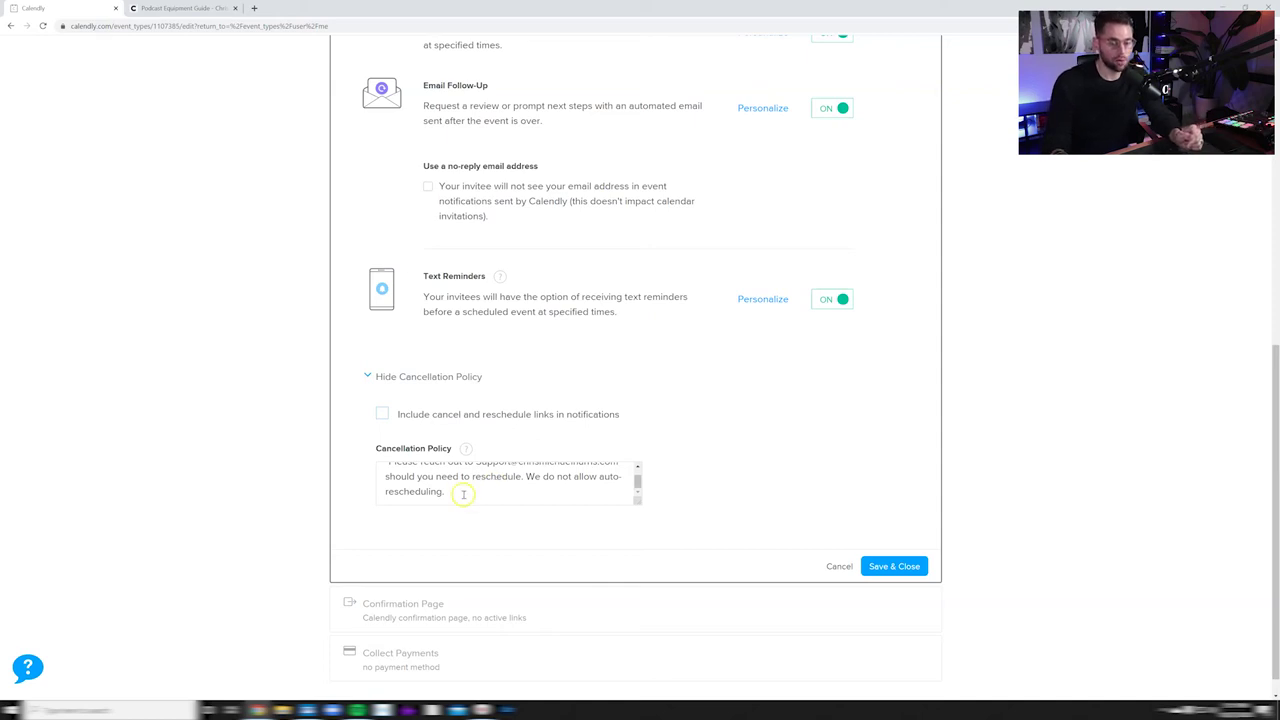
pyautogui.moveTo(463, 494); pyautogui.dragTo(364, 456)
pyautogui.click(714, 446)
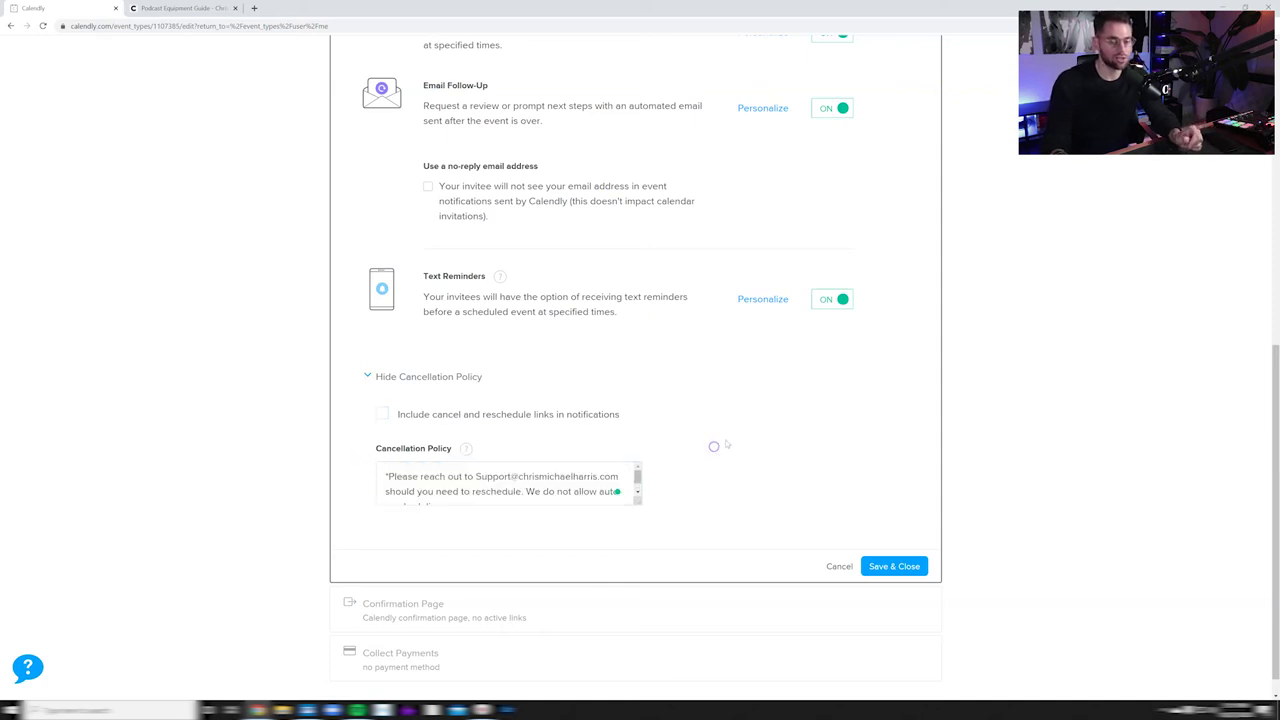
pyautogui.click(394, 376)
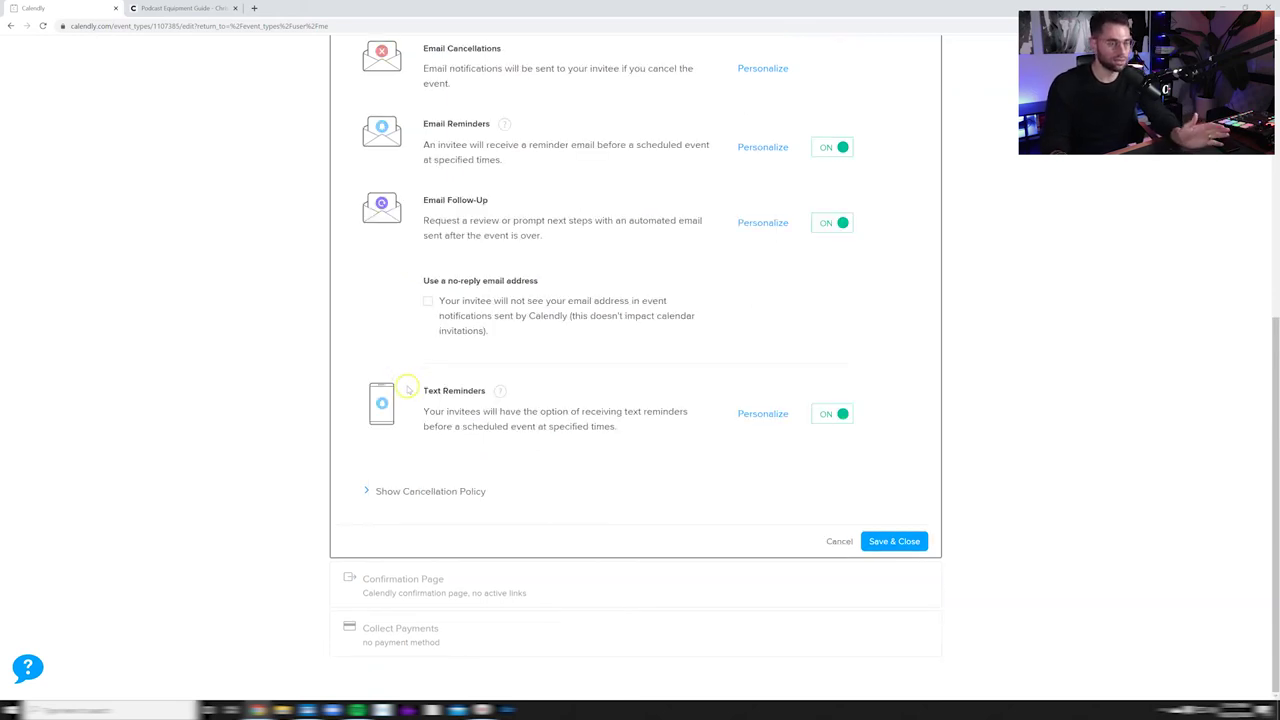
pyautogui.scroll(2, 529, 366)
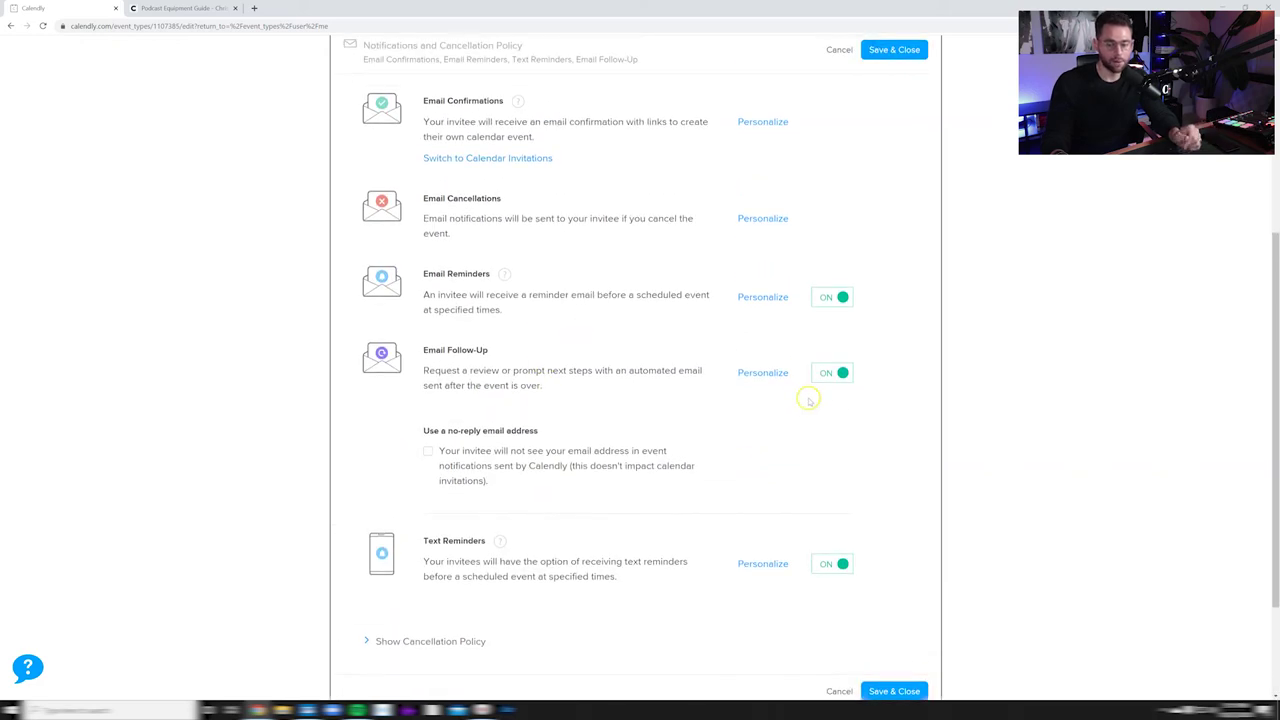
# Review the follow-up email body, its Apple Podcasts review link, and its 15 timing value
pyautogui.click(762, 374)
pyautogui.scroll(-4, 383, 523)
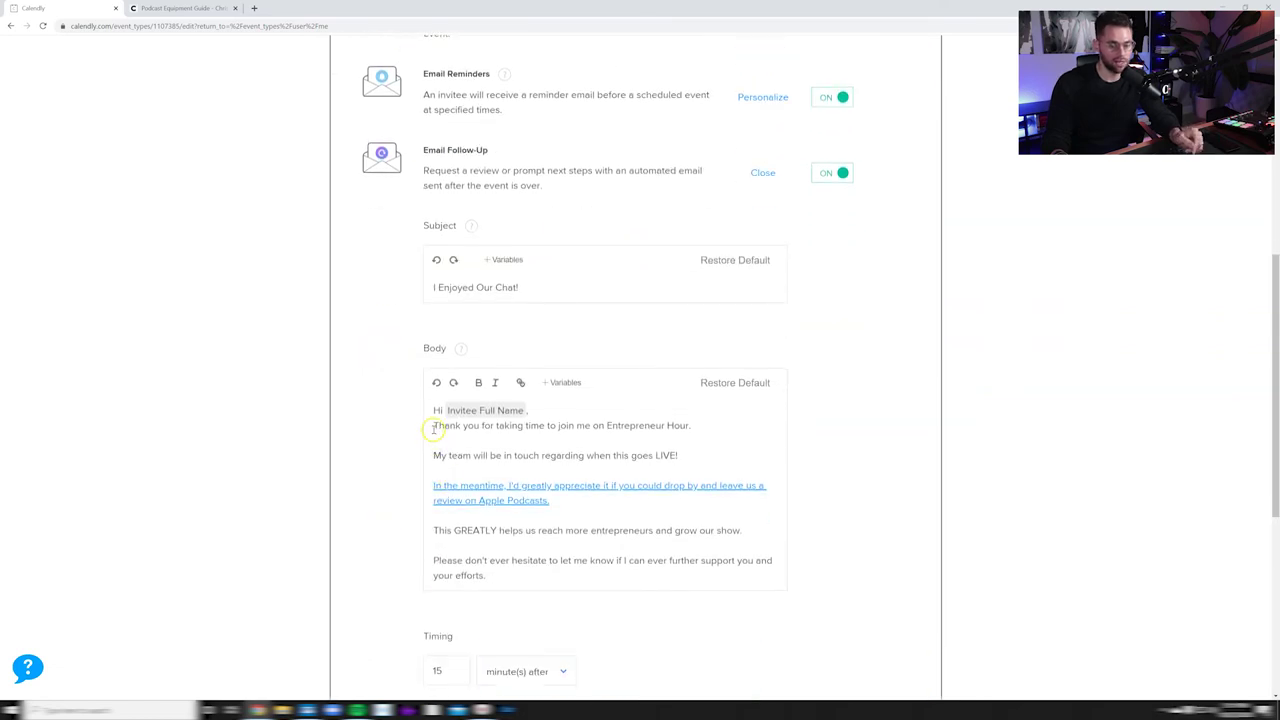
pyautogui.moveTo(432, 425); pyautogui.dragTo(766, 500)
pyautogui.click(646, 531)
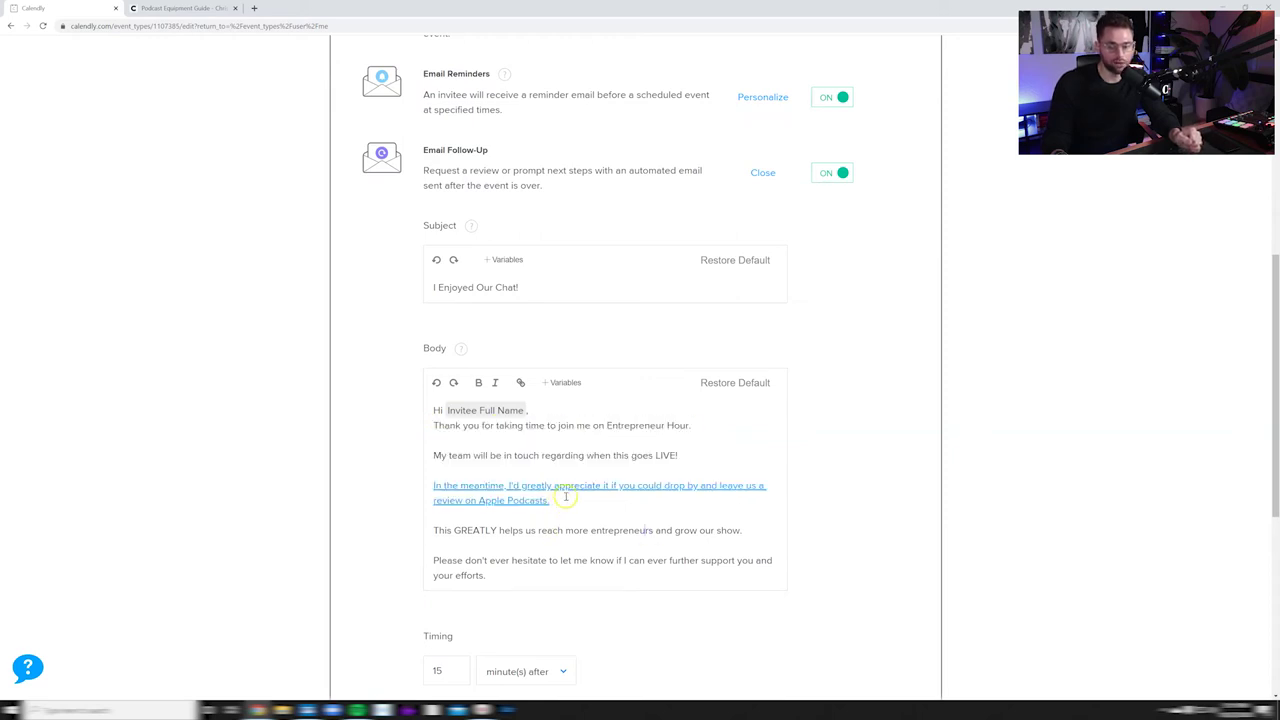
pyautogui.moveTo(550, 501); pyautogui.dragTo(431, 487)
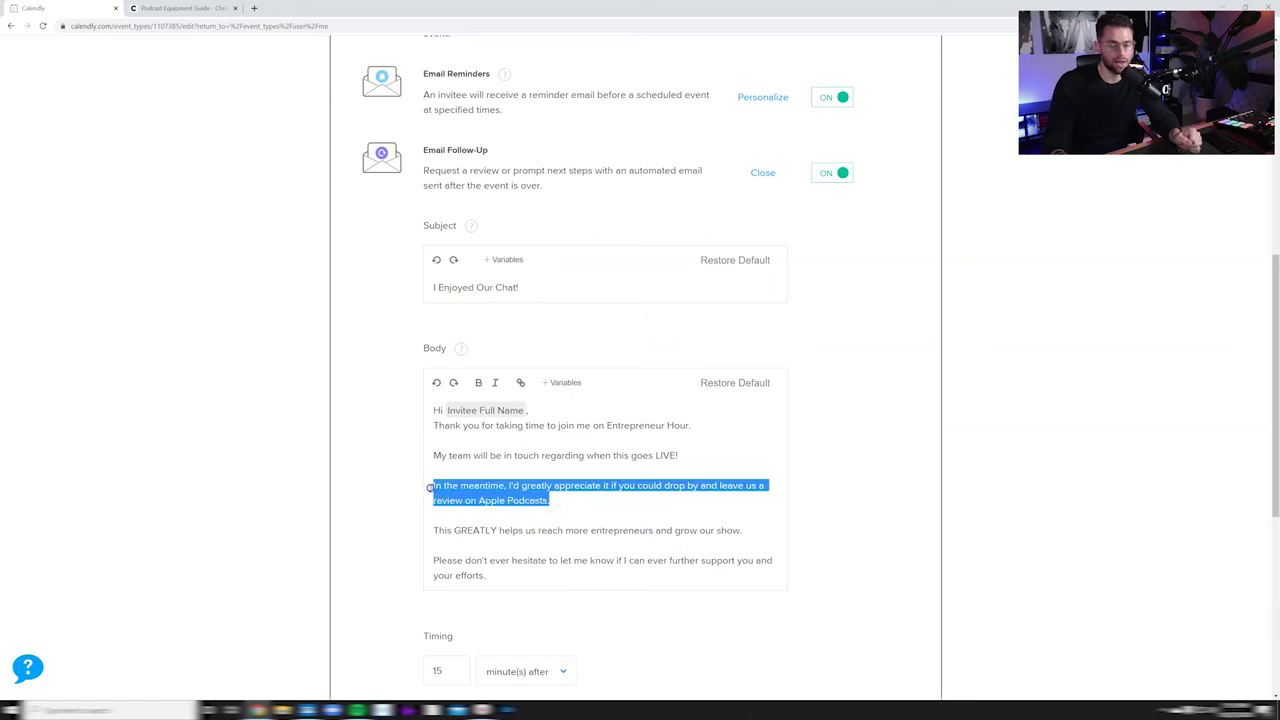
pyautogui.click(578, 508)
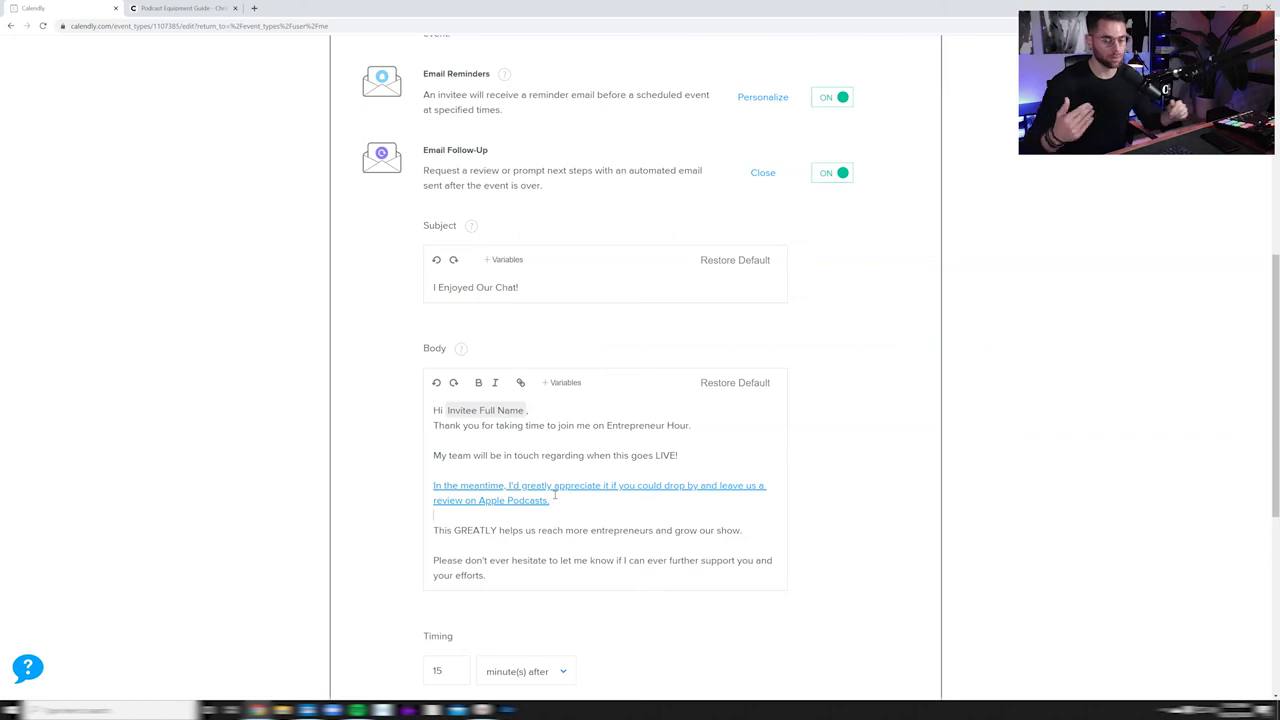
pyautogui.click(523, 517)
pyautogui.scroll(-1, 523, 517)
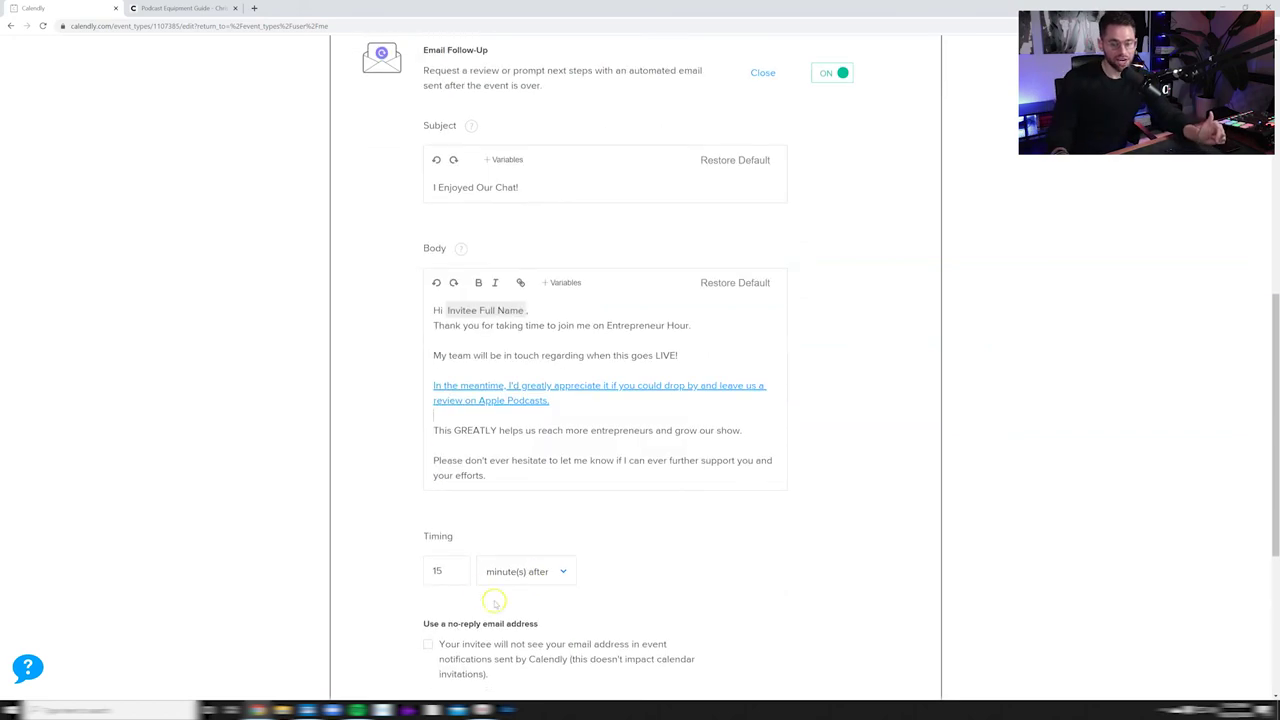
pyautogui.click(448, 570)
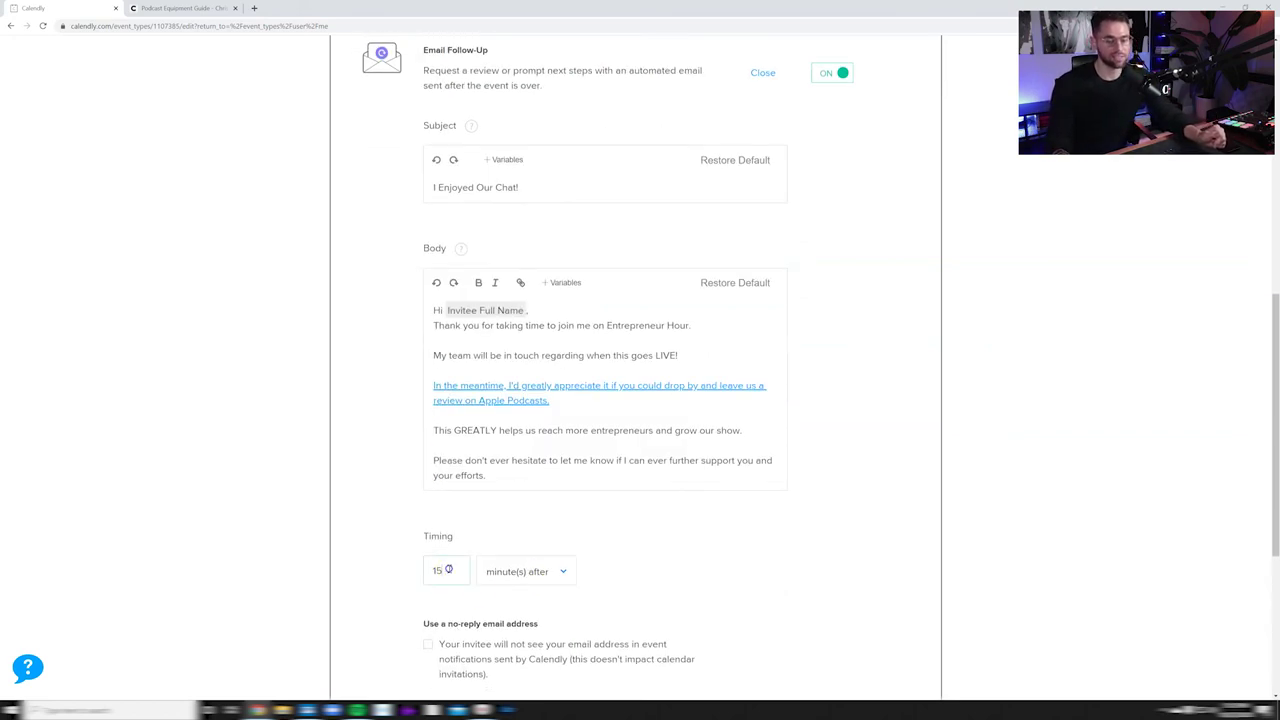
pyautogui.click(452, 572)
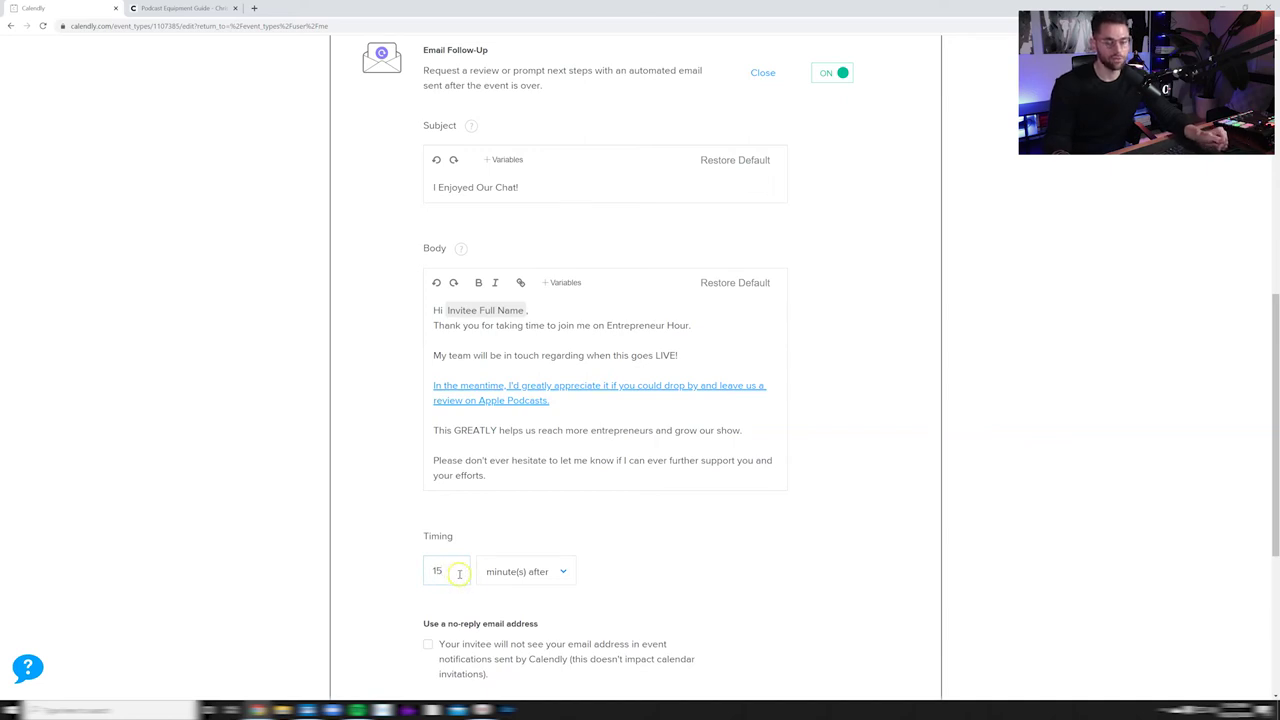
# View the 24-hours-before text reminder message, collapse it, and close notifications without saving
pyautogui.scroll(-1, 650, 470)
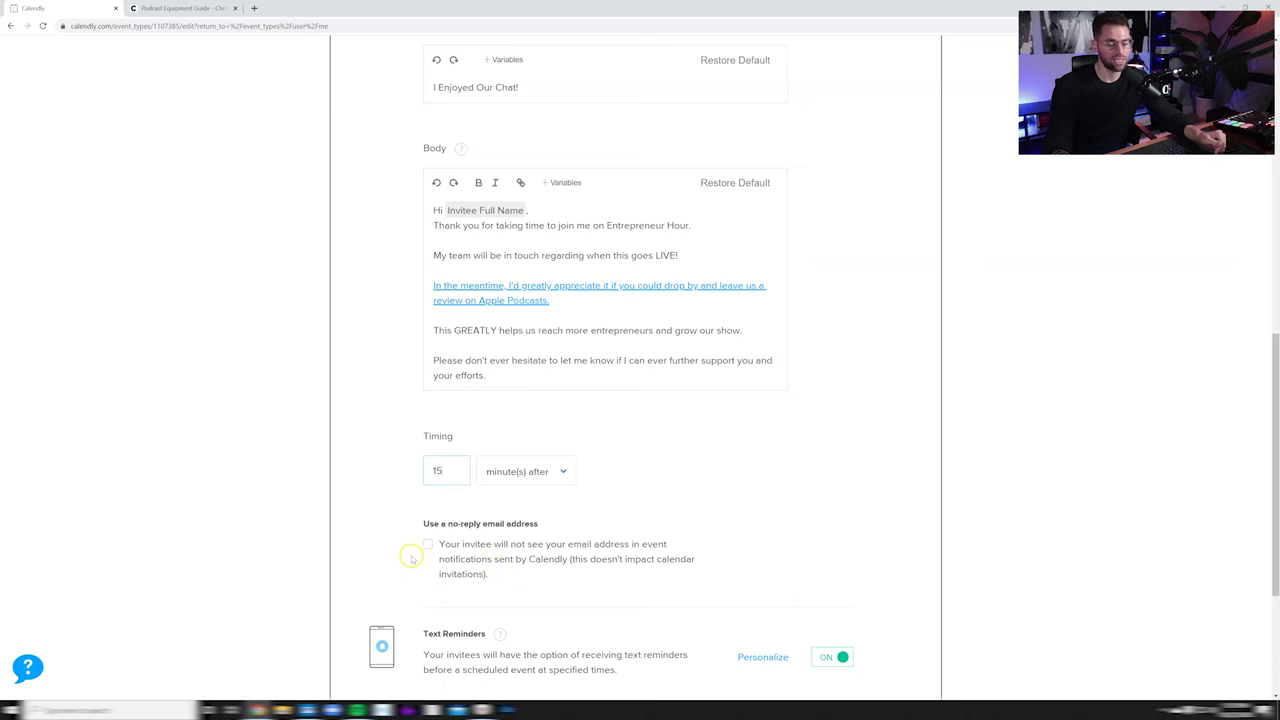
pyautogui.scroll(-1, 638, 507)
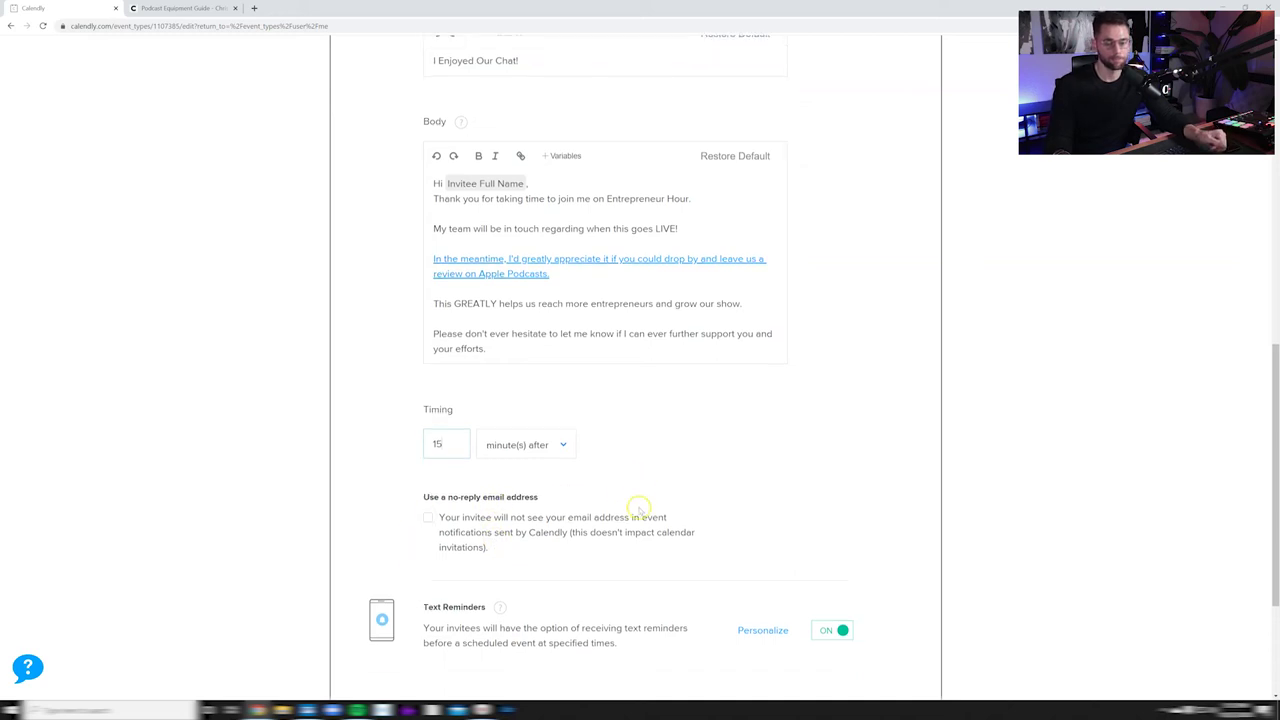
pyautogui.scroll(-2, 638, 507)
pyautogui.click(751, 458)
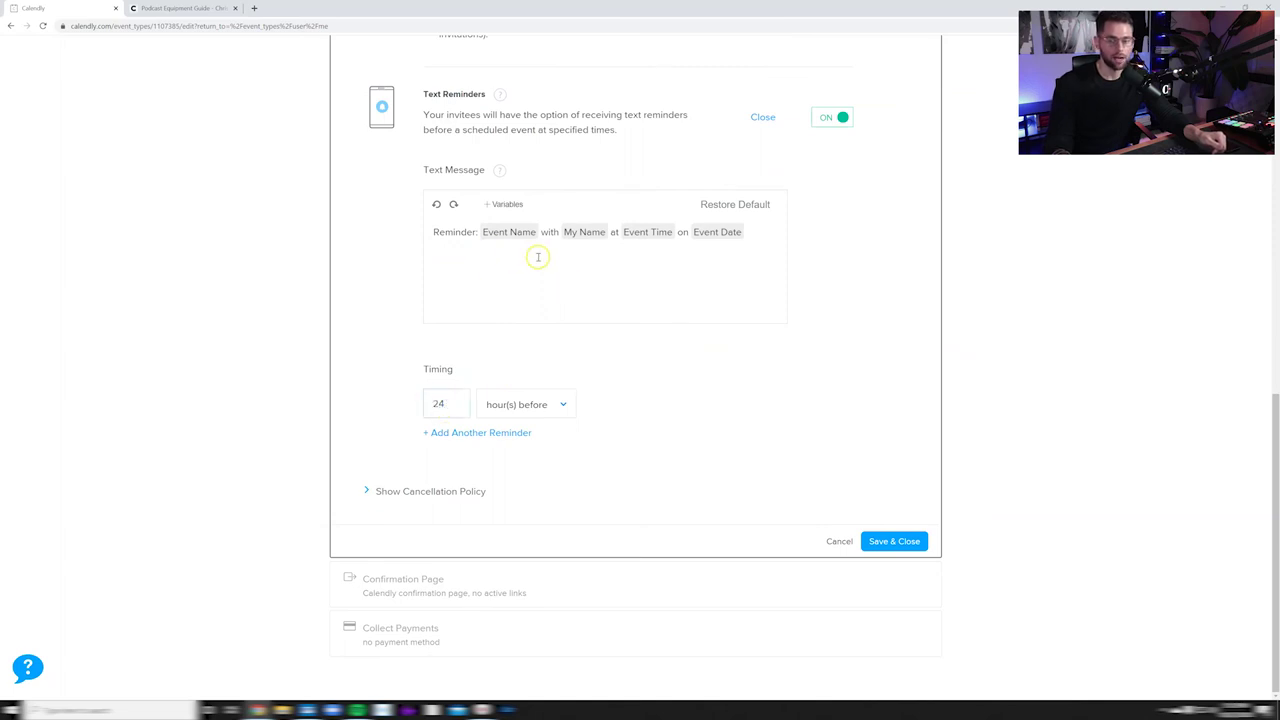
pyautogui.scroll(1, 534, 254)
pyautogui.click(762, 165)
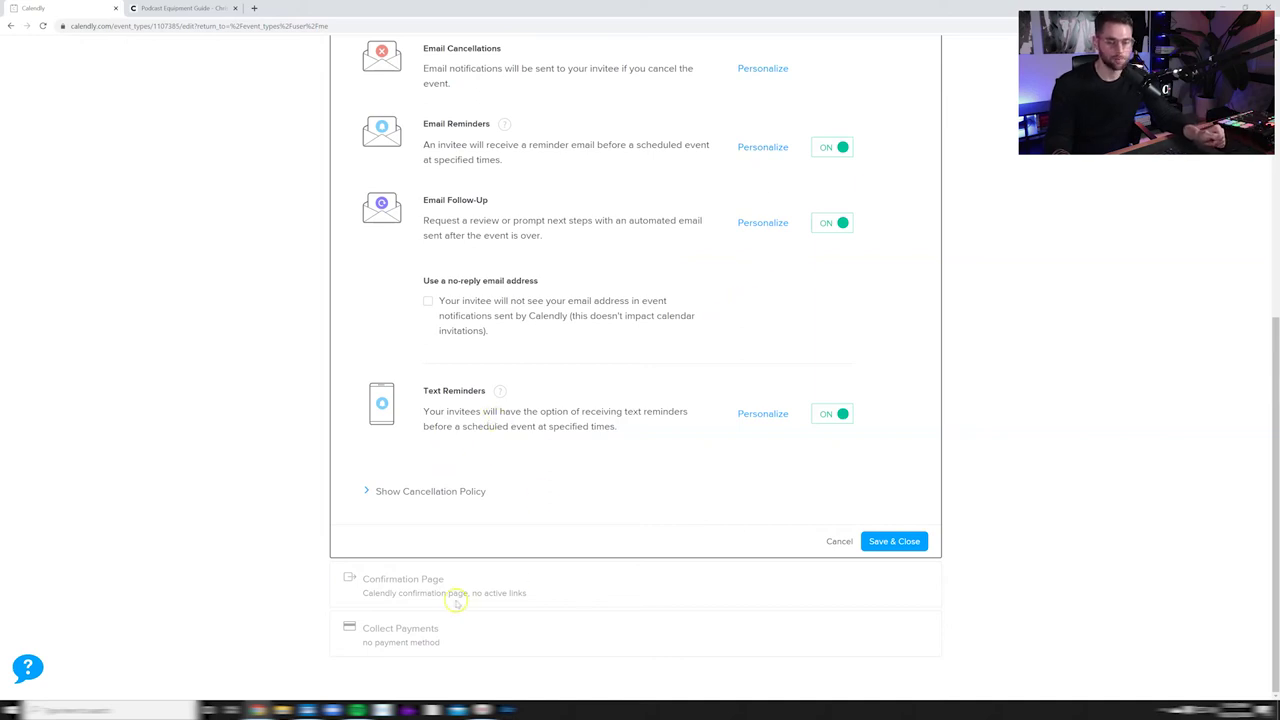
pyautogui.click(828, 541)
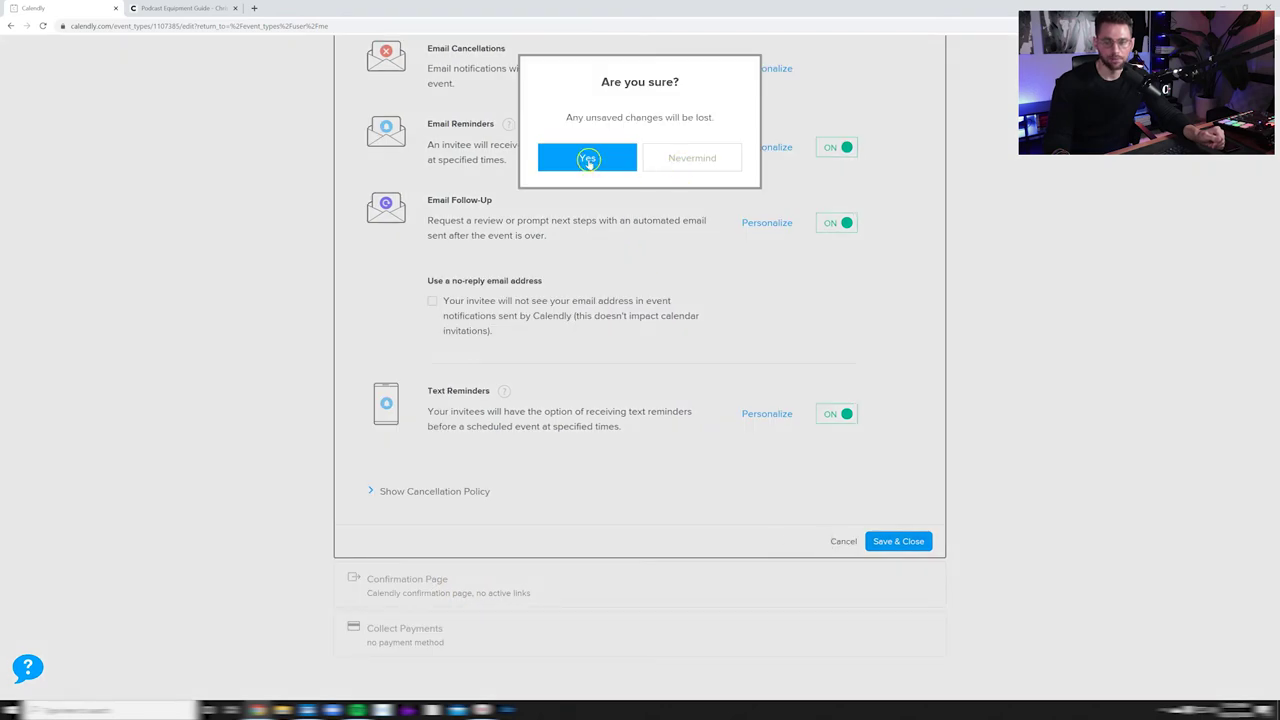
# Keep the notification changes and save, then reopen notifications to the Confirmation Page options
pyautogui.click(692, 158)
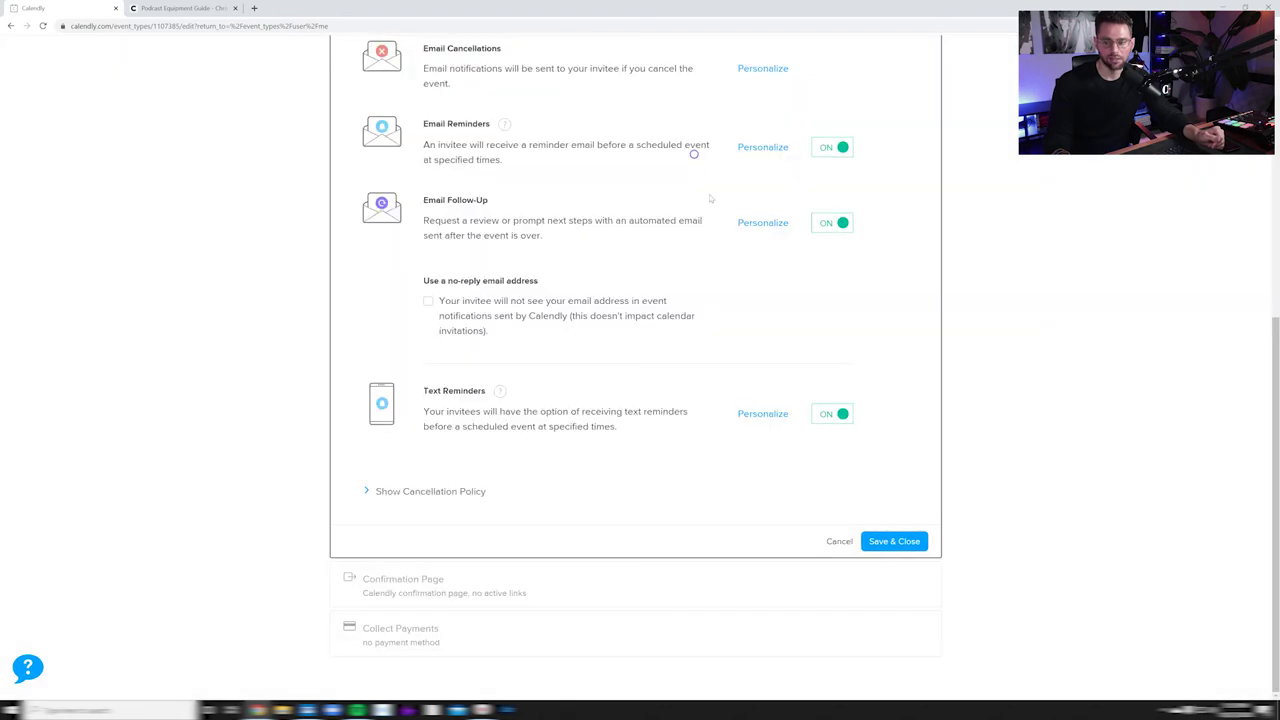
pyautogui.click(876, 540)
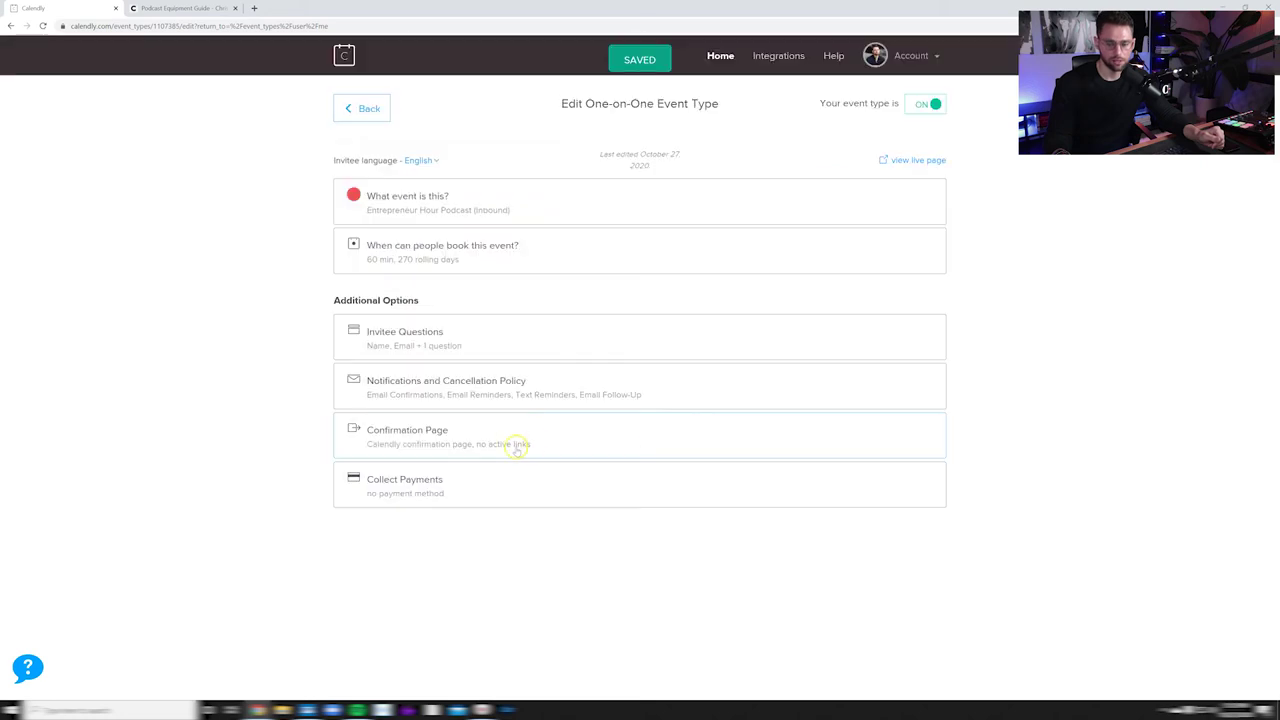
pyautogui.click(433, 392)
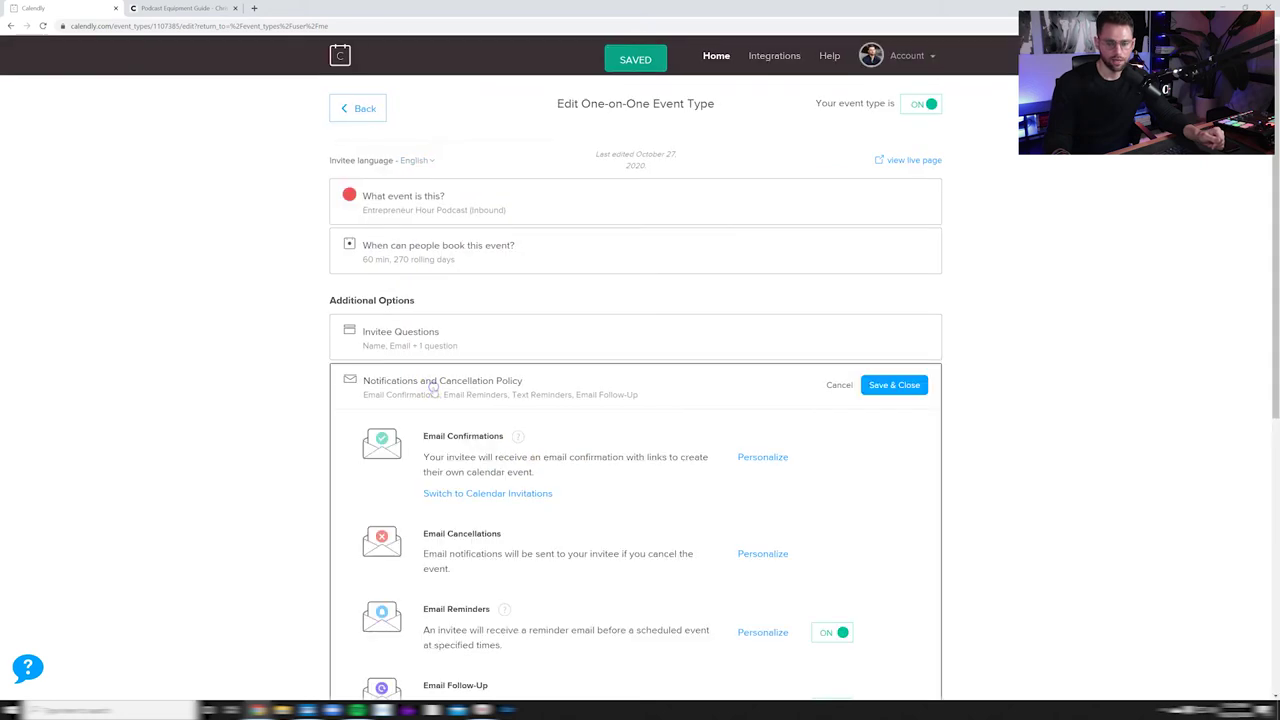
pyautogui.scroll(-5, 491, 463)
pyautogui.click(425, 590)
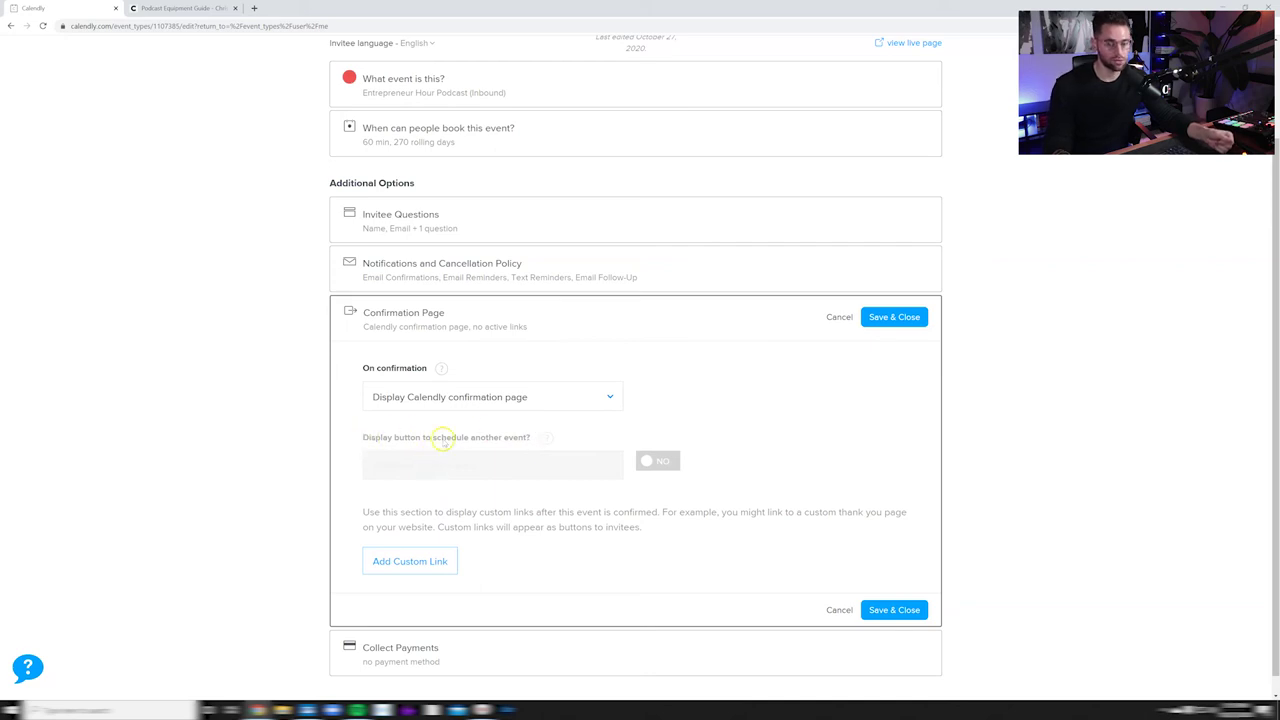
# Leave the Confirmation Page unchanged, review Collect Payments with no provider set, then open the live booking page
pyautogui.click(839, 317)
pyautogui.click(467, 487)
pyautogui.scroll(-1, 469, 487)
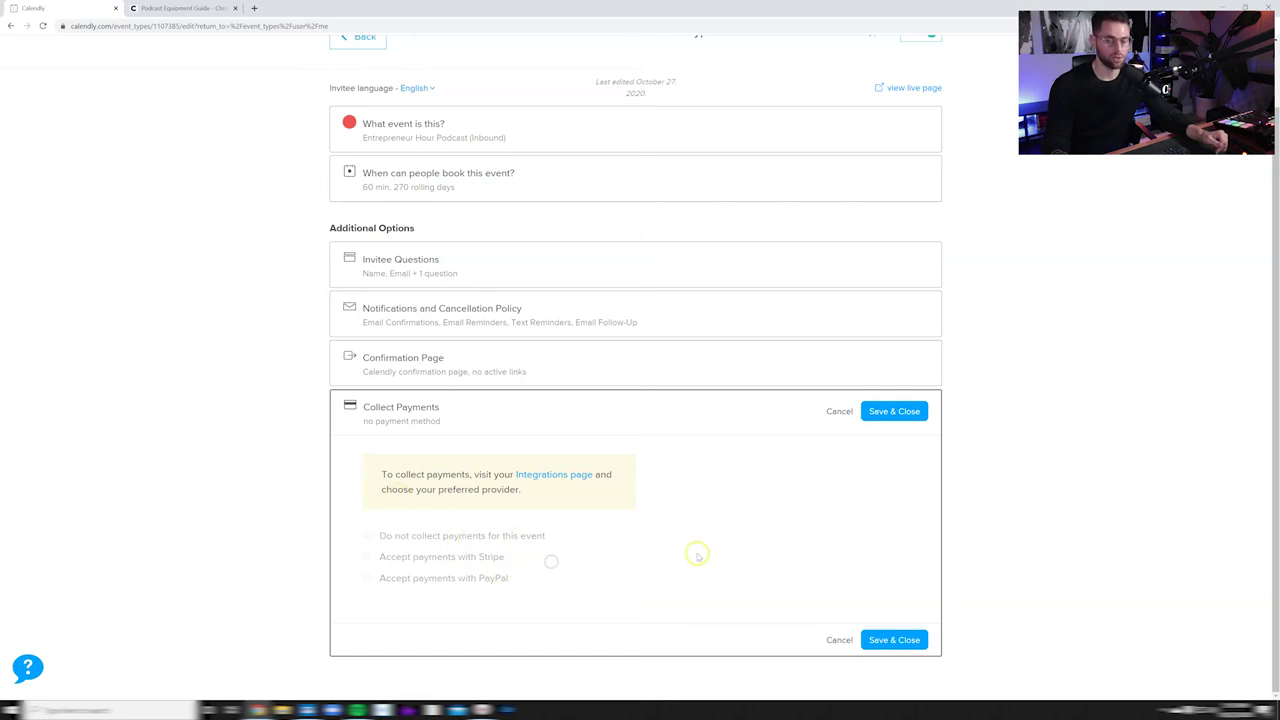
pyautogui.scroll(2, 622, 535)
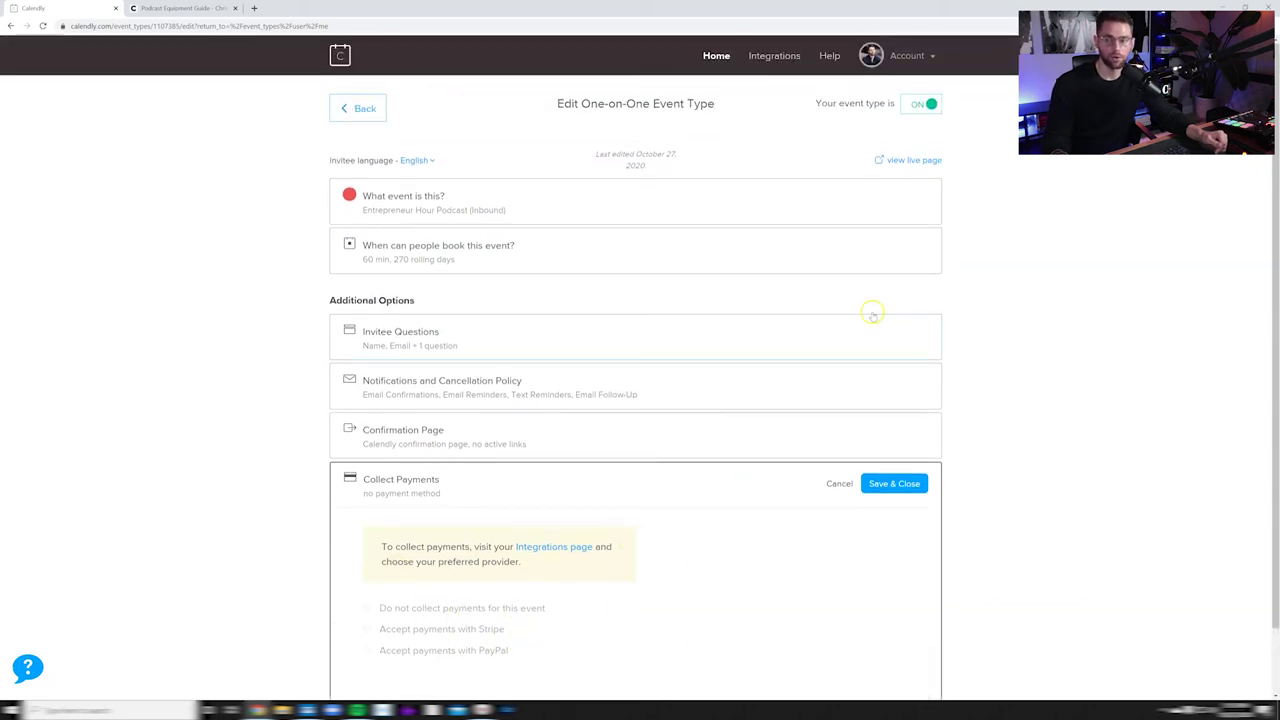
pyautogui.click(898, 161)
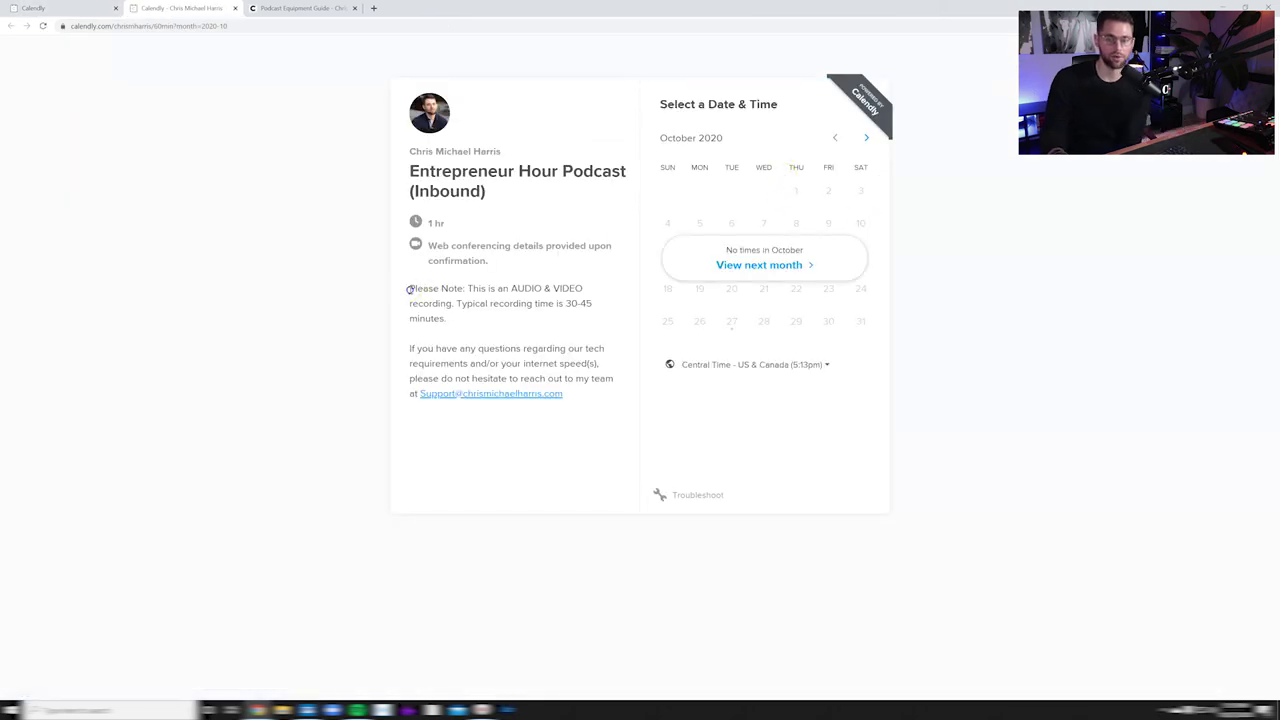
# Page the booking calendar from November 2020 to April 2021 and select April 27
pyautogui.moveTo(409, 289); pyautogui.dragTo(576, 317)
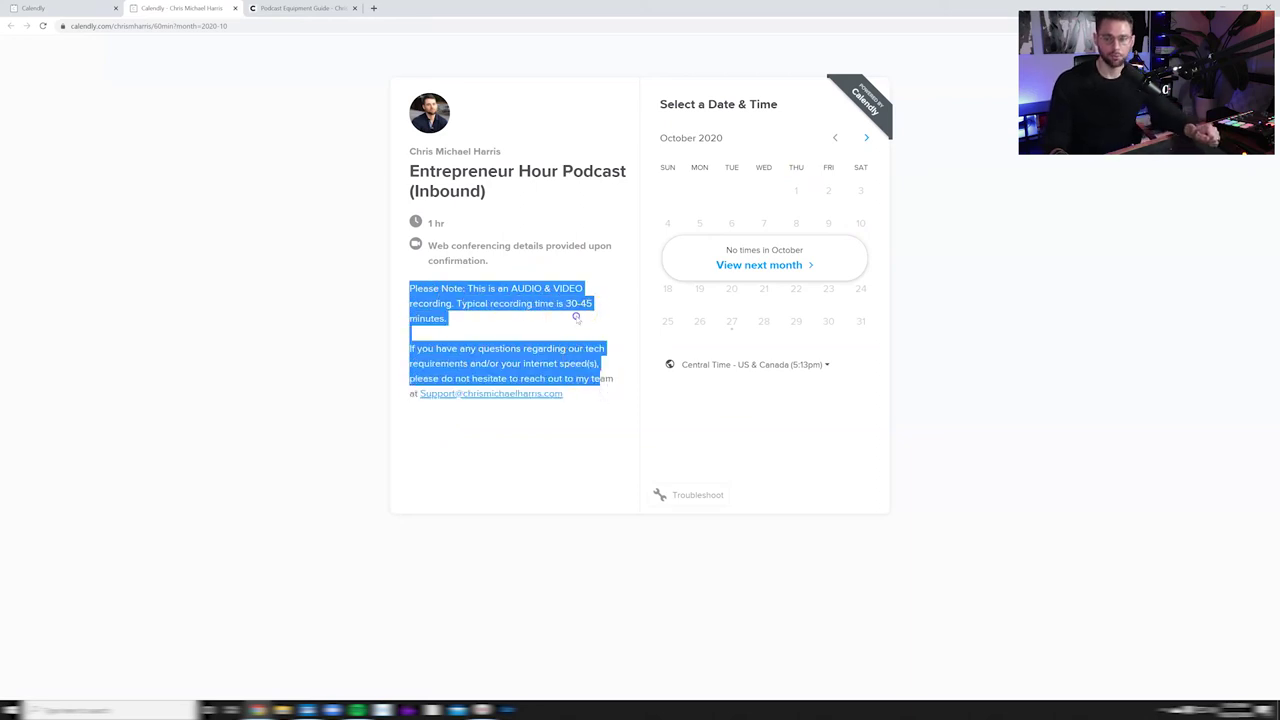
pyautogui.click(797, 266)
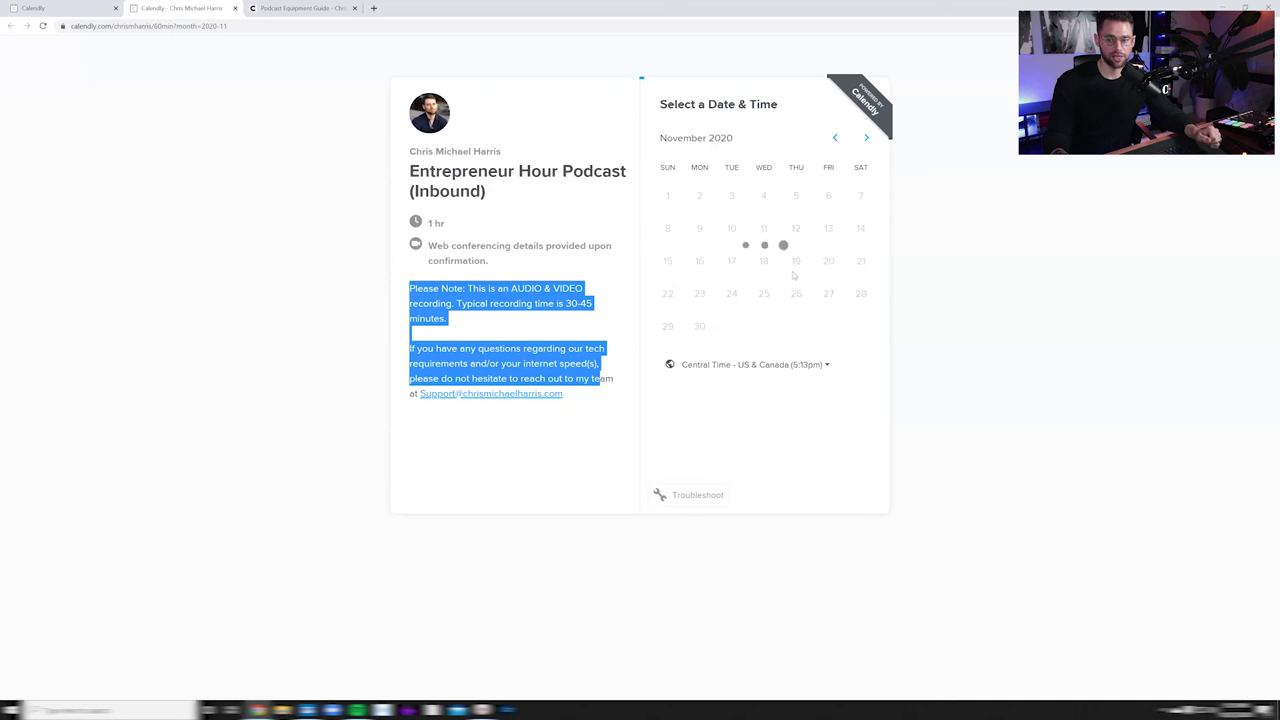
pyautogui.click(794, 264)
pyautogui.click(792, 272)
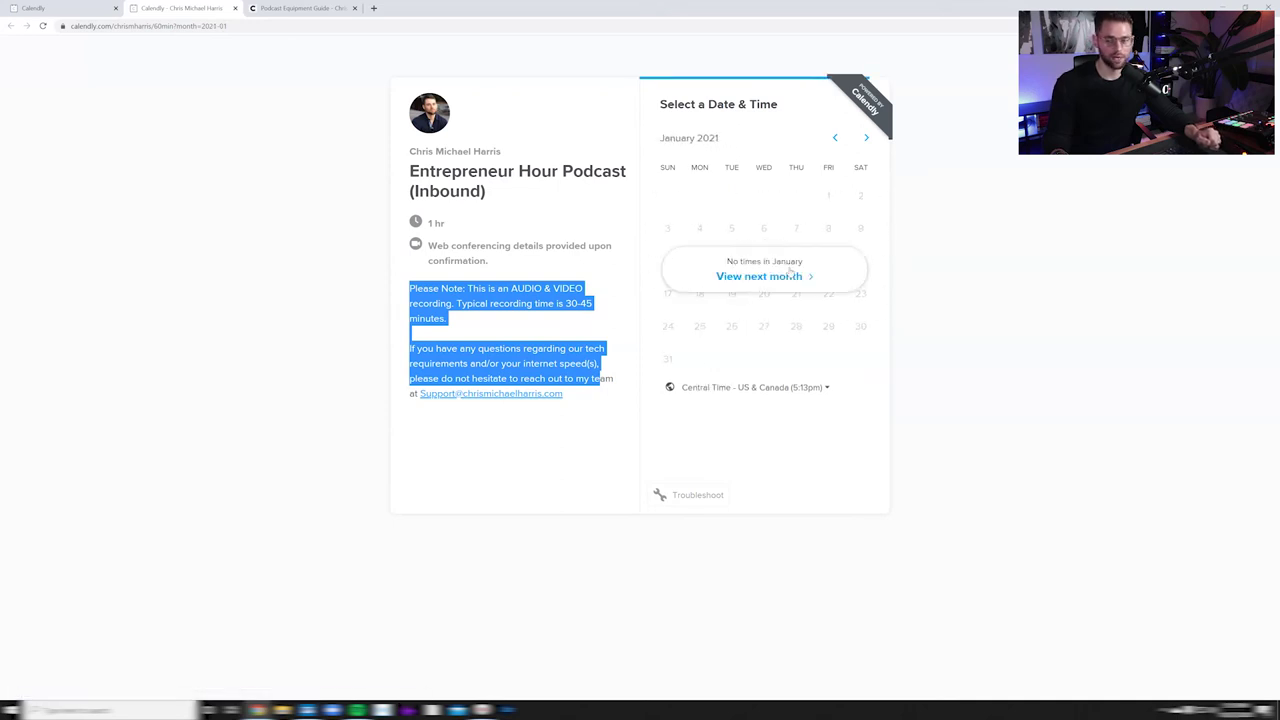
pyautogui.click(791, 276)
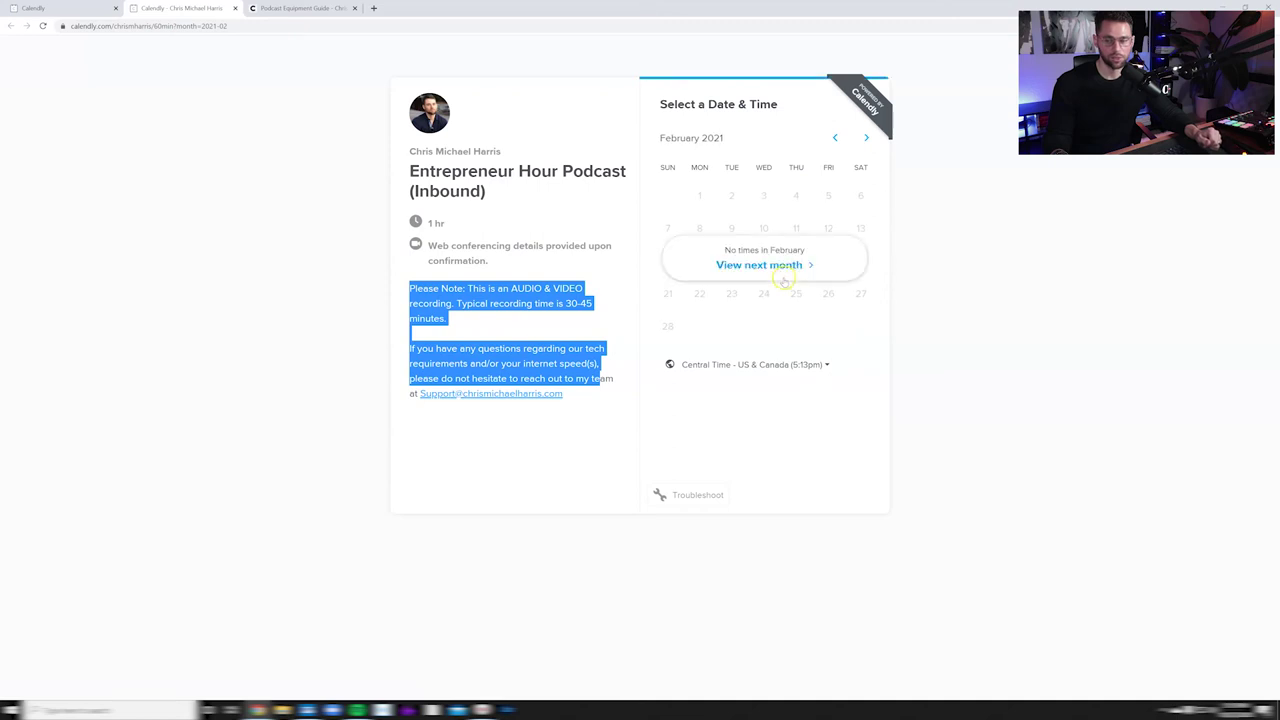
pyautogui.click(782, 268)
pyautogui.click(775, 268)
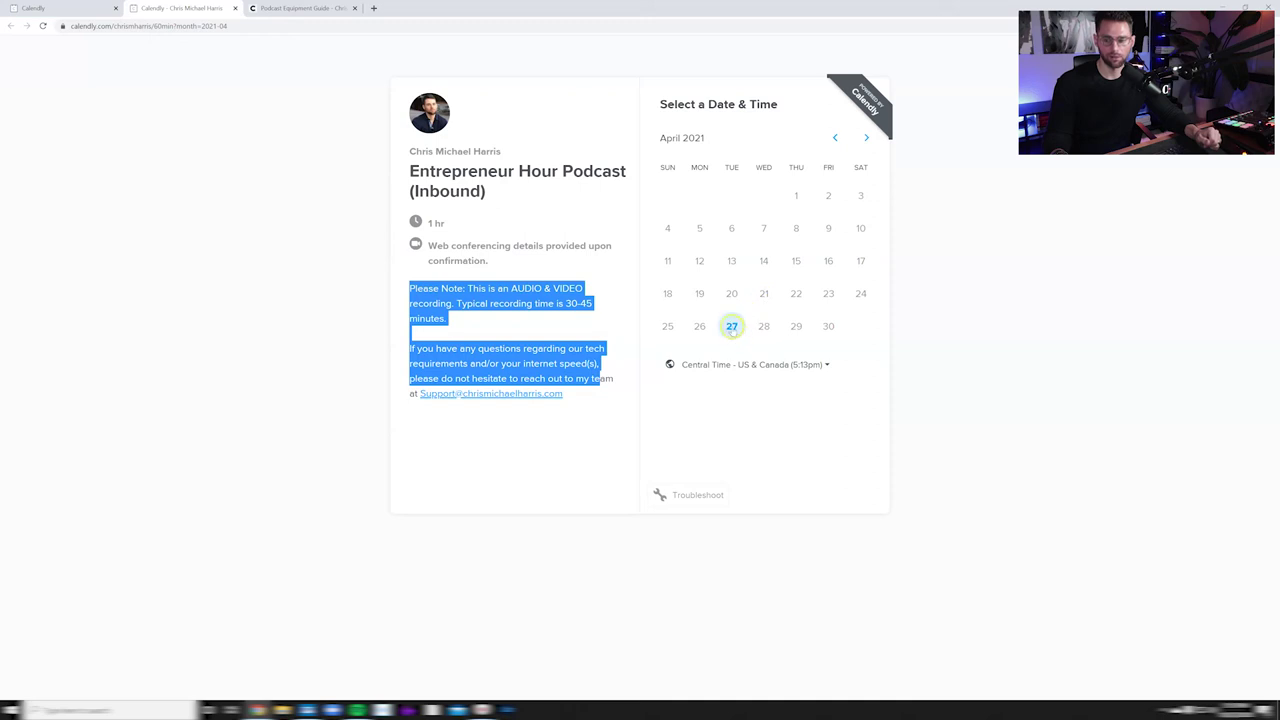
pyautogui.click(732, 327)
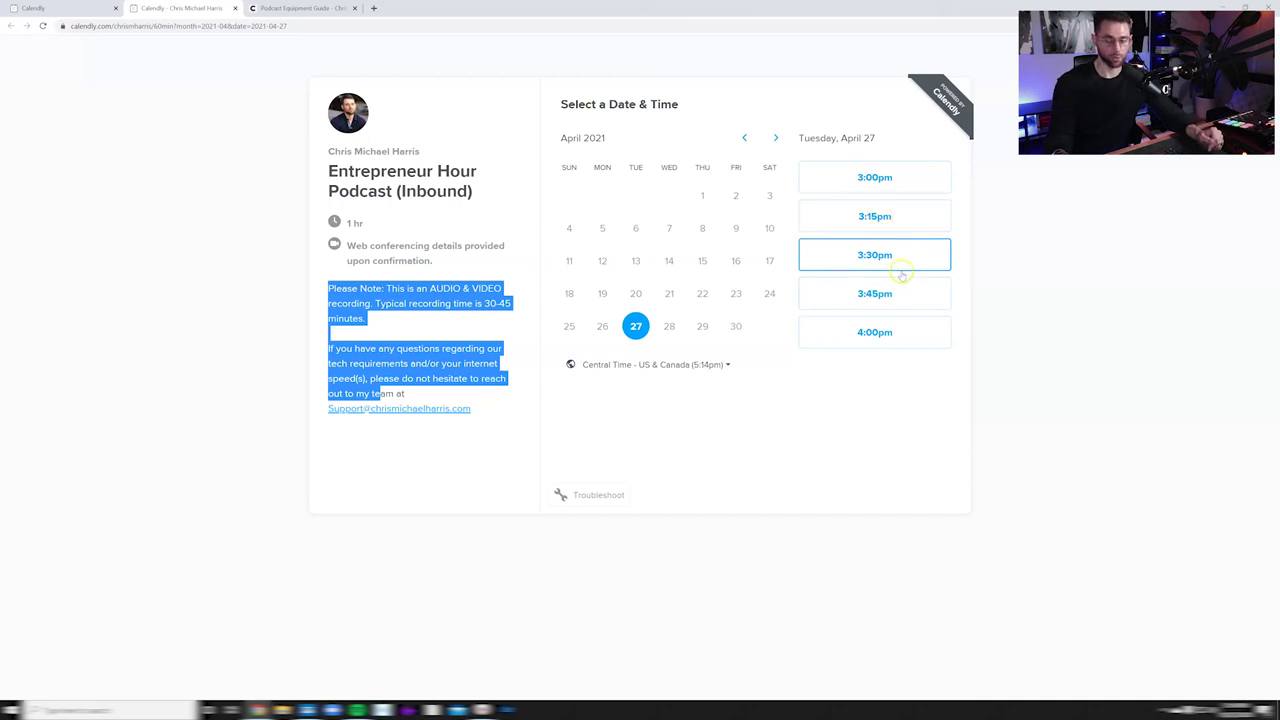
# Advance the calendar through May and June to July 2021
pyautogui.click(775, 139)
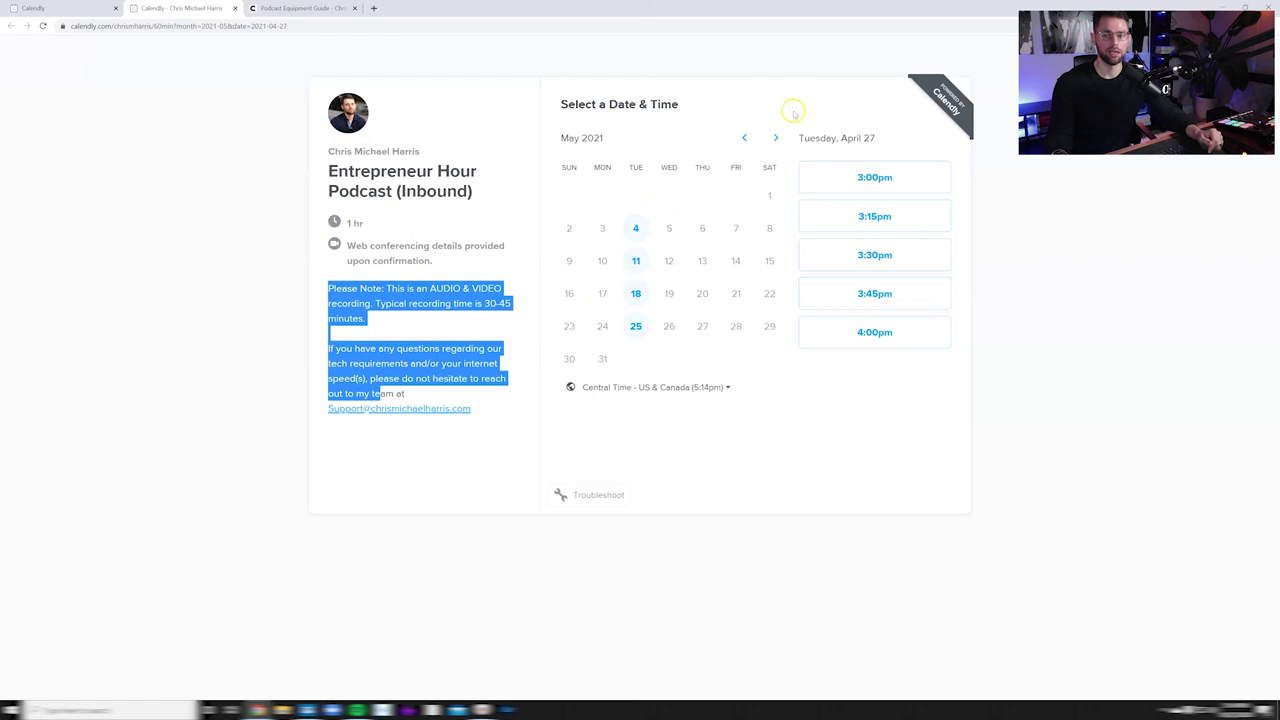
pyautogui.click(775, 138)
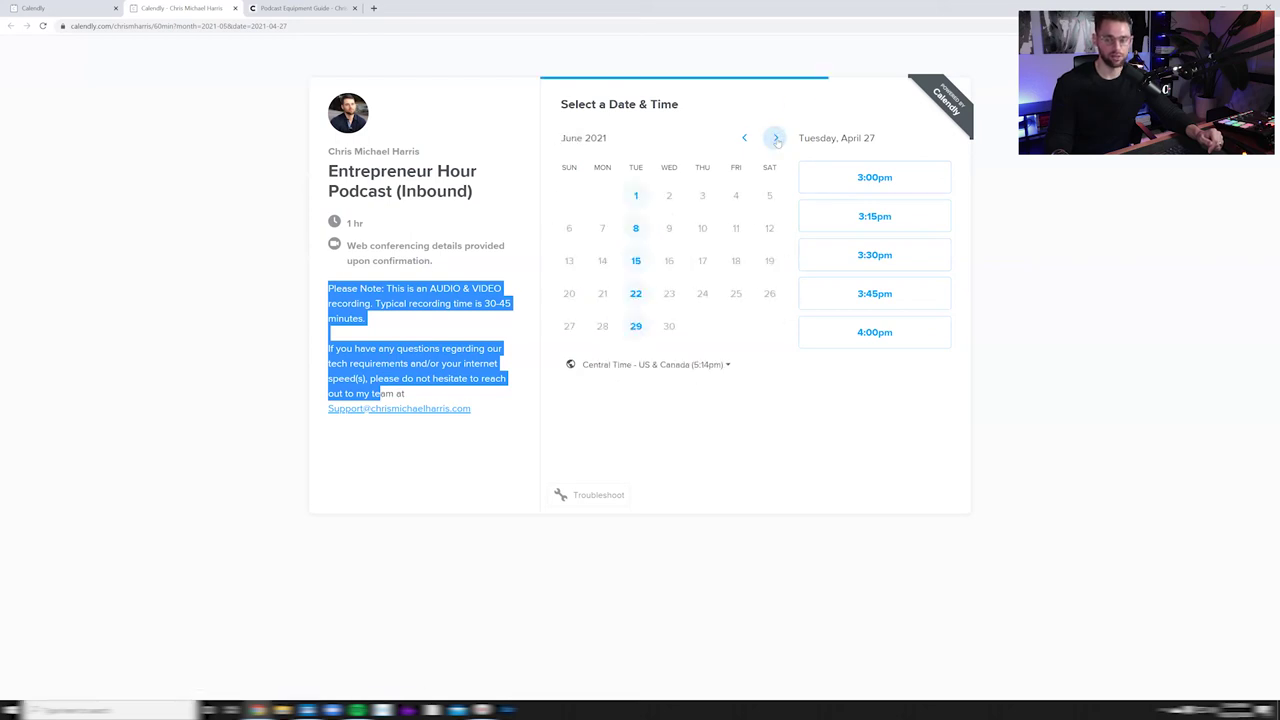
pyautogui.click(776, 139)
pyautogui.click(777, 139)
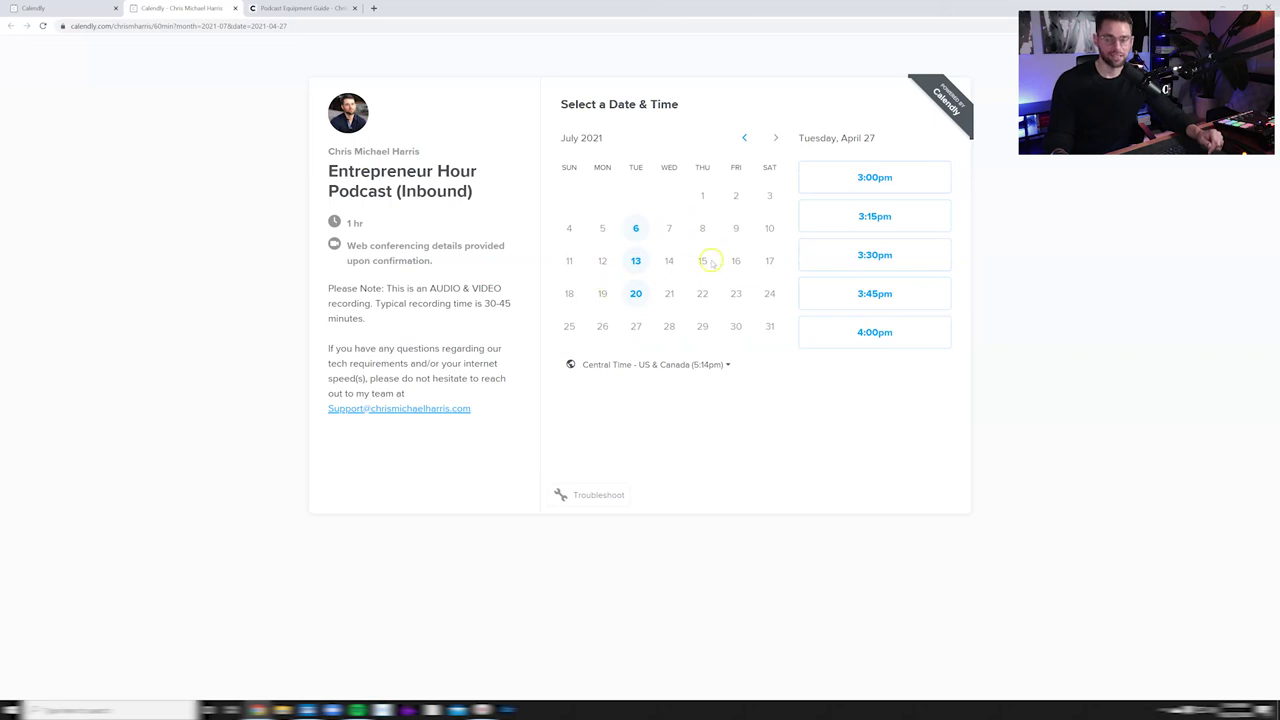
# On the Podcast Equipment Guide page, skip through the embedded video to near its end
pyautogui.click(294, 8)
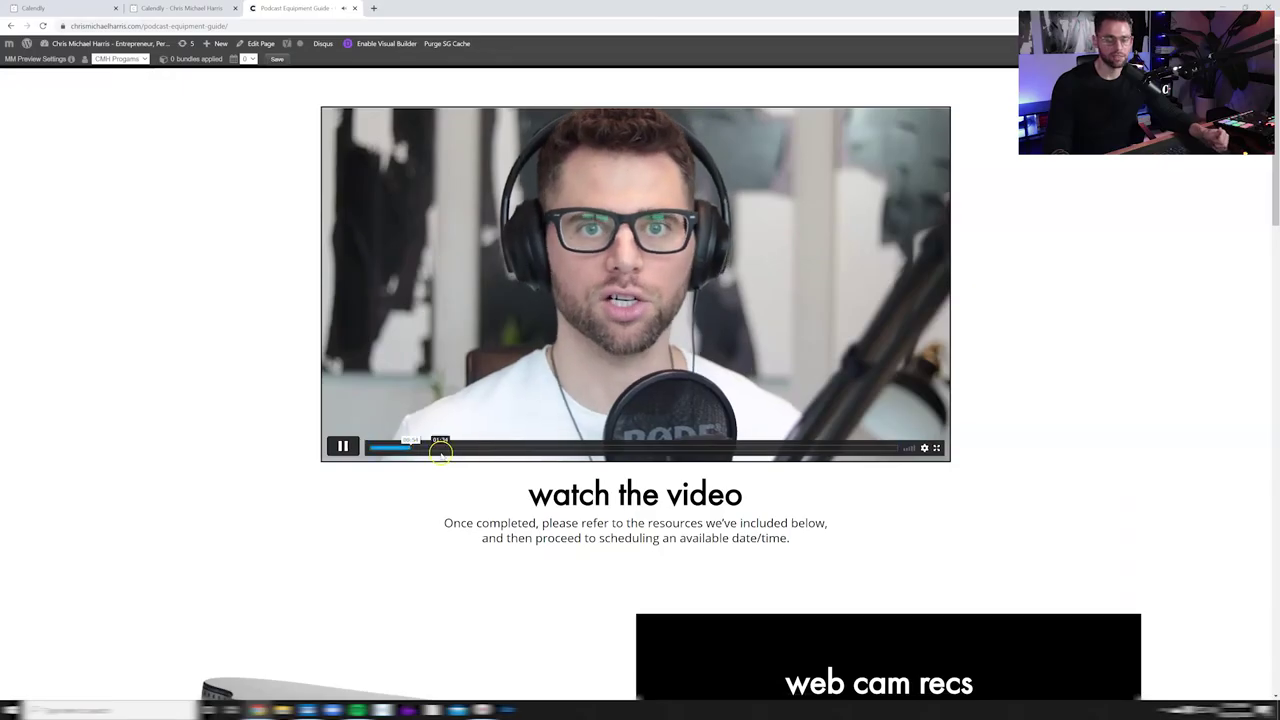
pyautogui.click(484, 450)
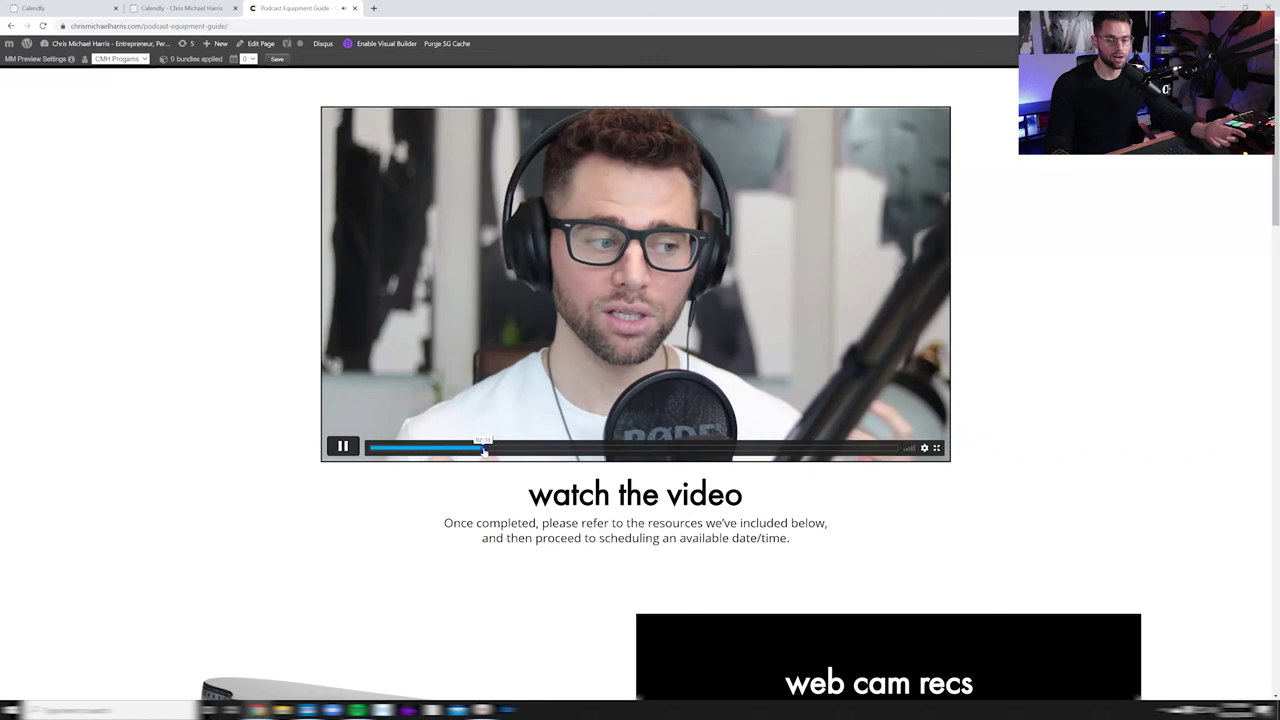
pyautogui.click(570, 455)
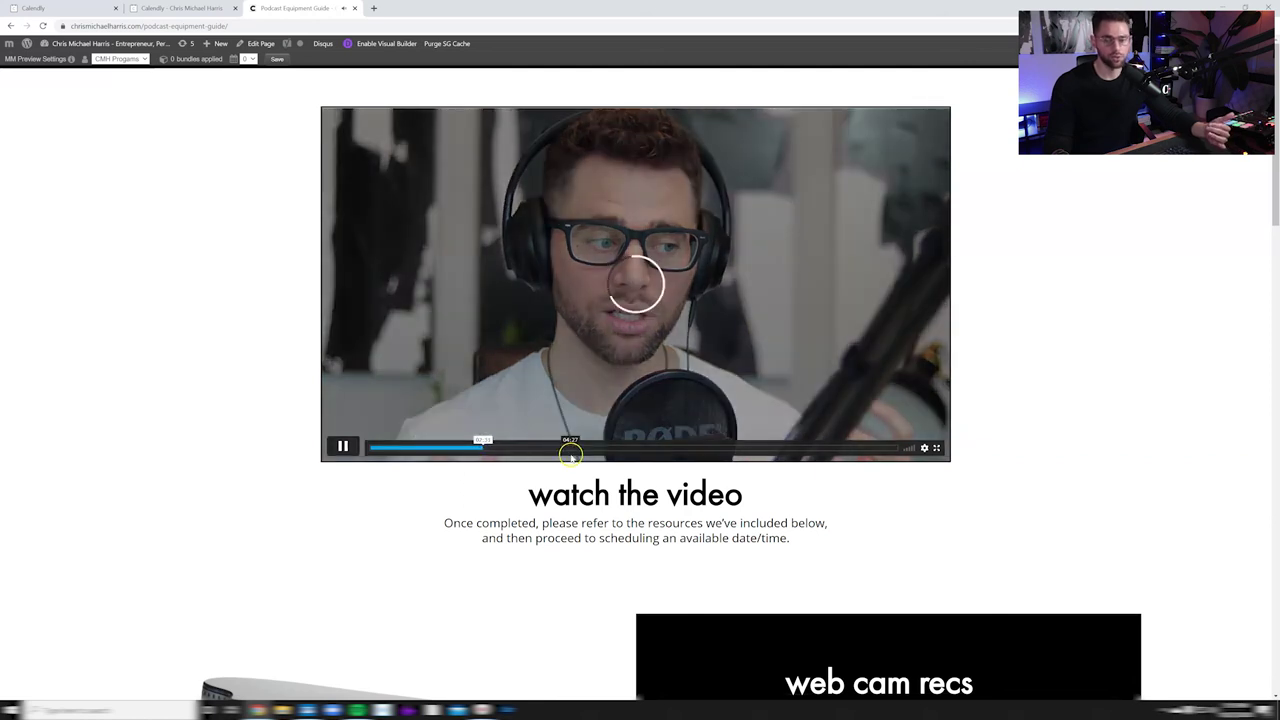
pyautogui.click(592, 451)
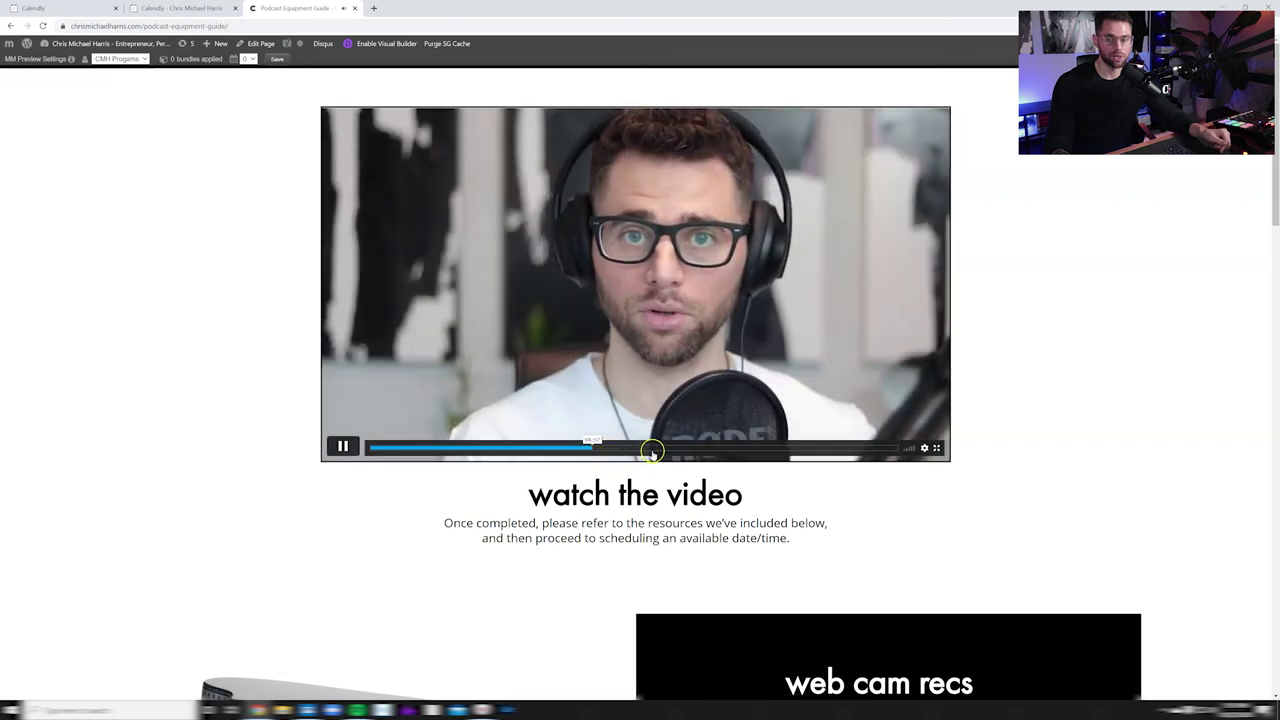
pyautogui.click(662, 448)
pyautogui.click(706, 449)
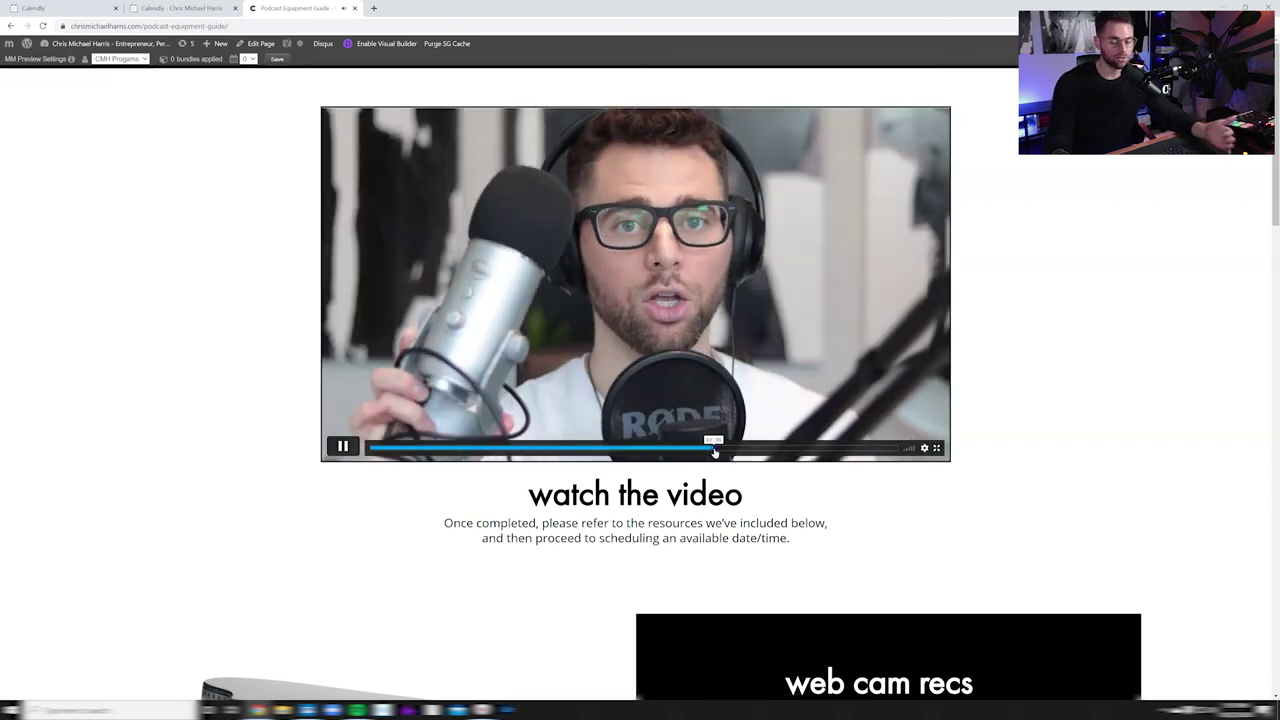
pyautogui.click(765, 449)
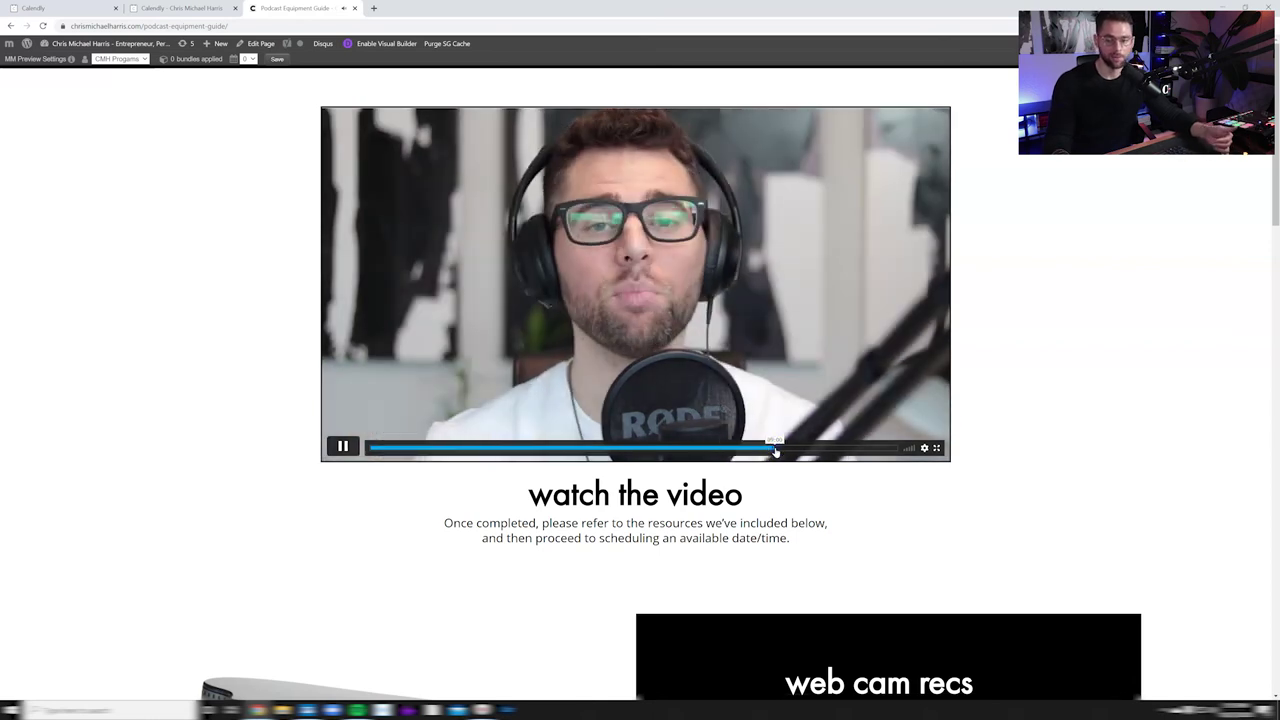
pyautogui.click(800, 449)
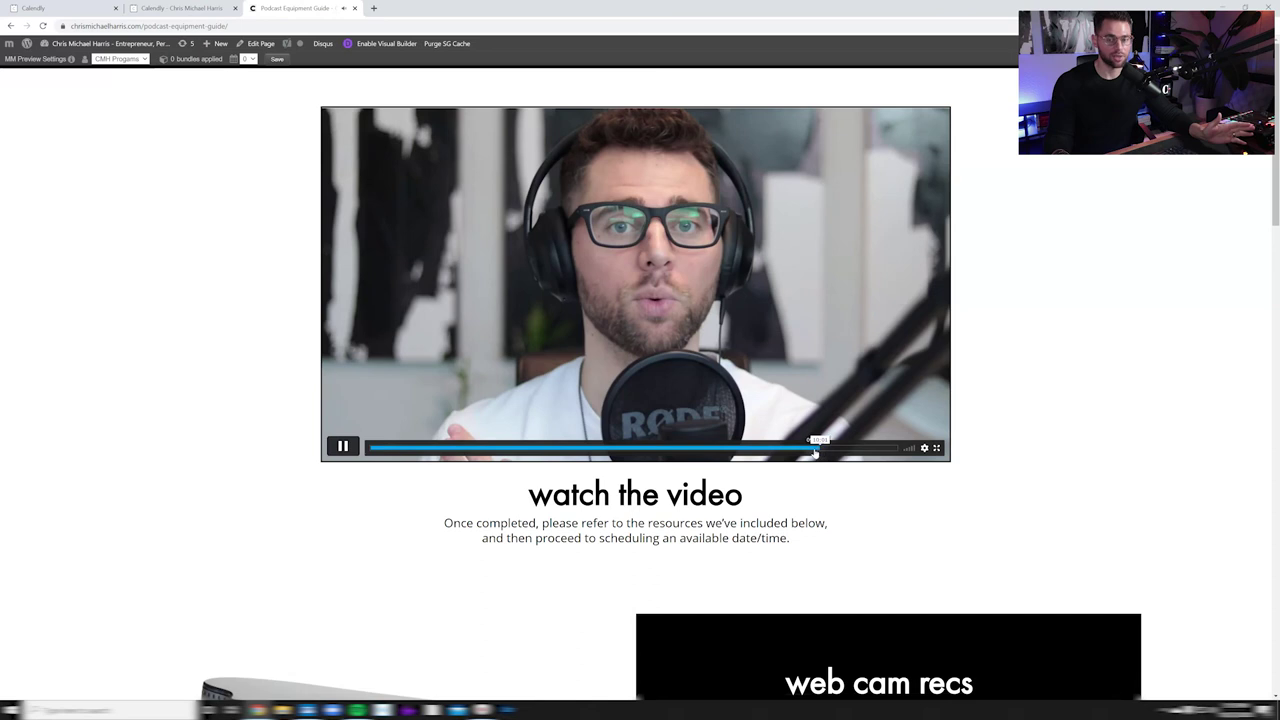
pyautogui.click(816, 449)
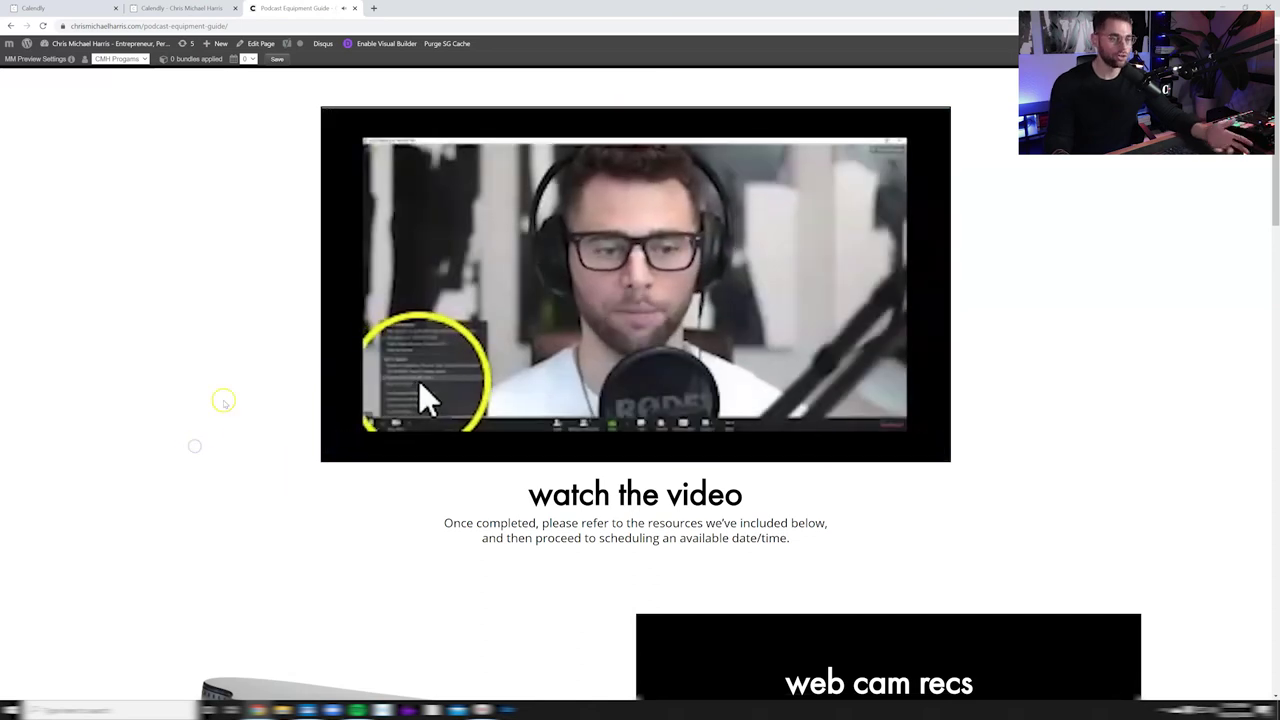
# Scroll past the web cam recs and testing your internet sections to the sign-here form
pyautogui.scroll(-4, 225, 405)
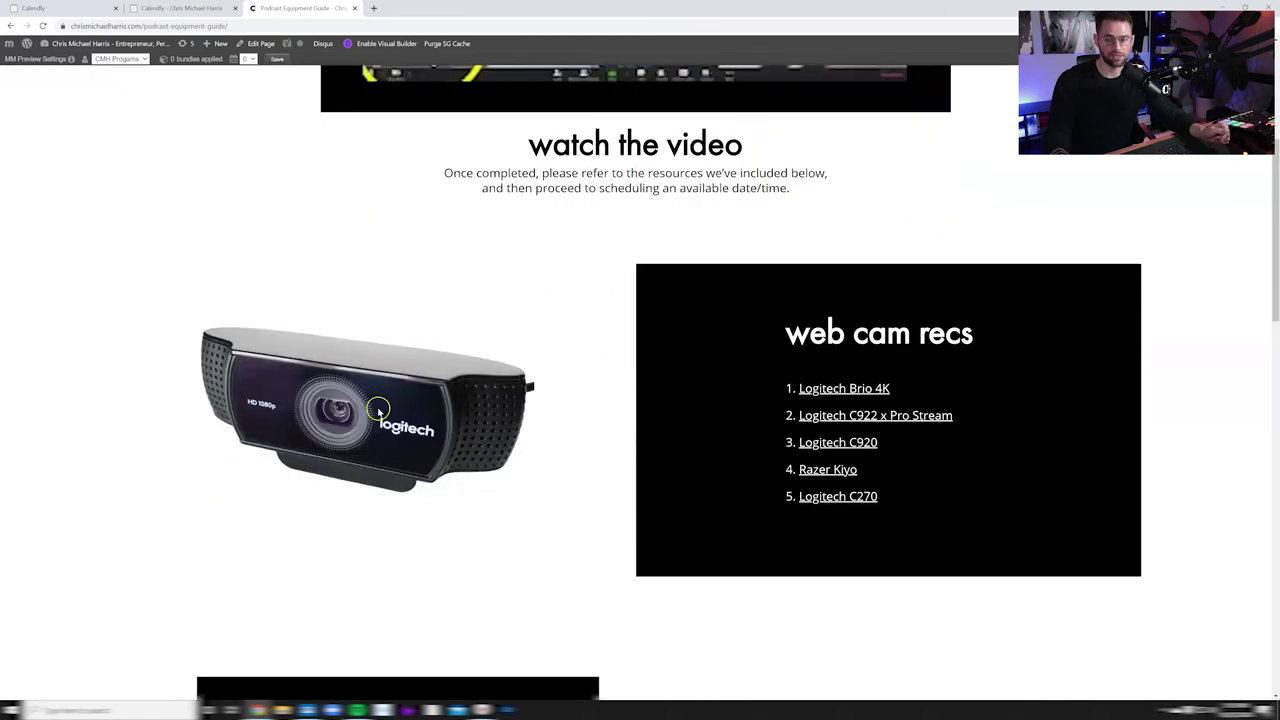
pyautogui.tripleClick(845, 334)
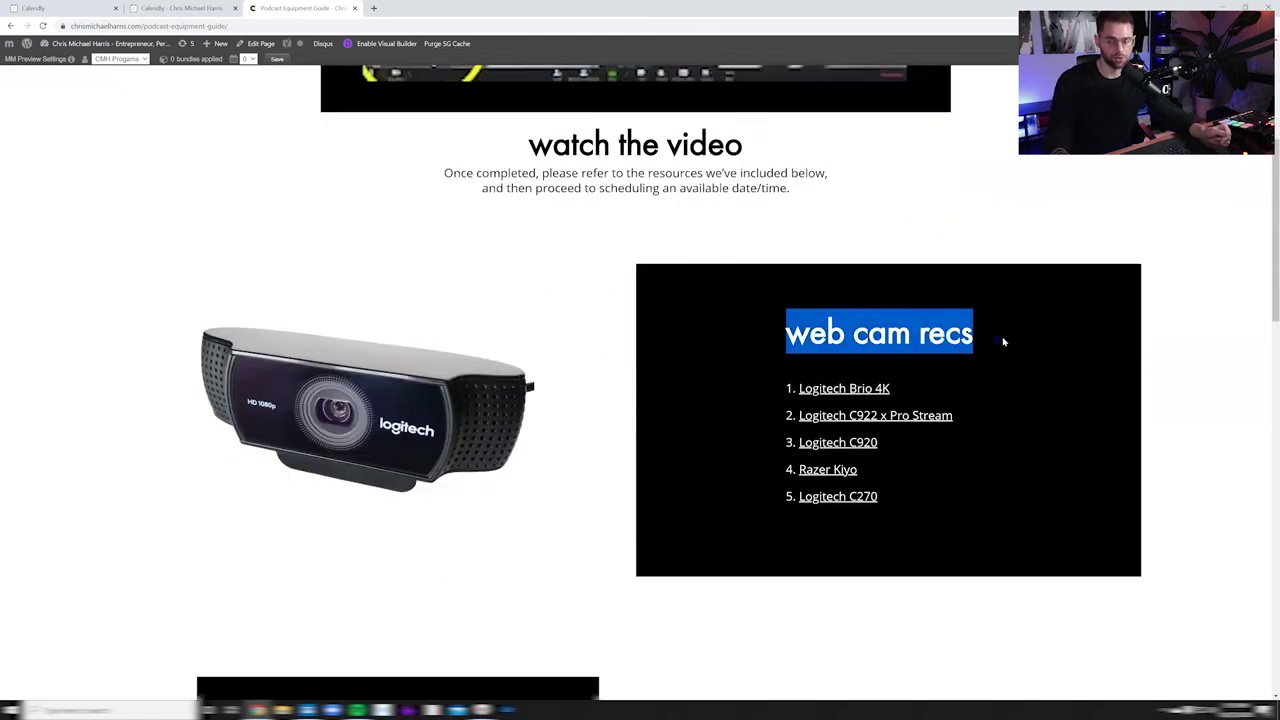
pyautogui.click(694, 371)
pyautogui.scroll(-5, 671, 366)
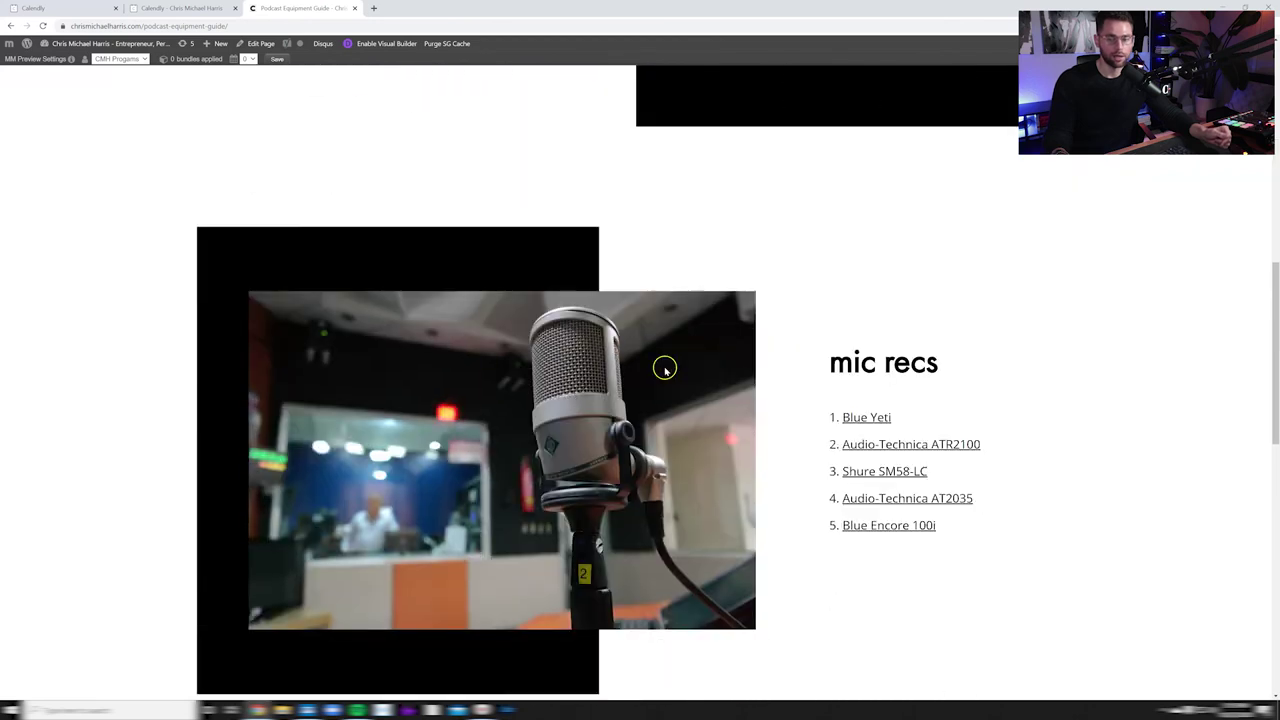
pyautogui.scroll(-1, 774, 474)
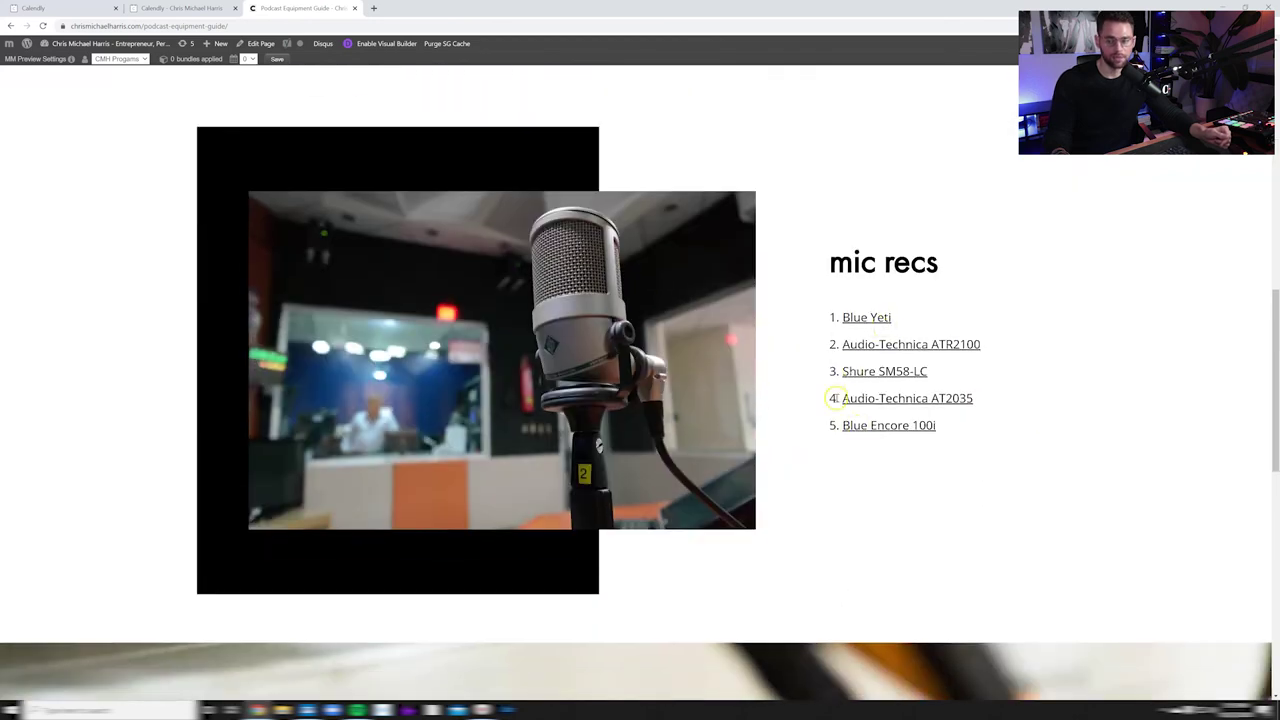
pyautogui.scroll(-3, 773, 405)
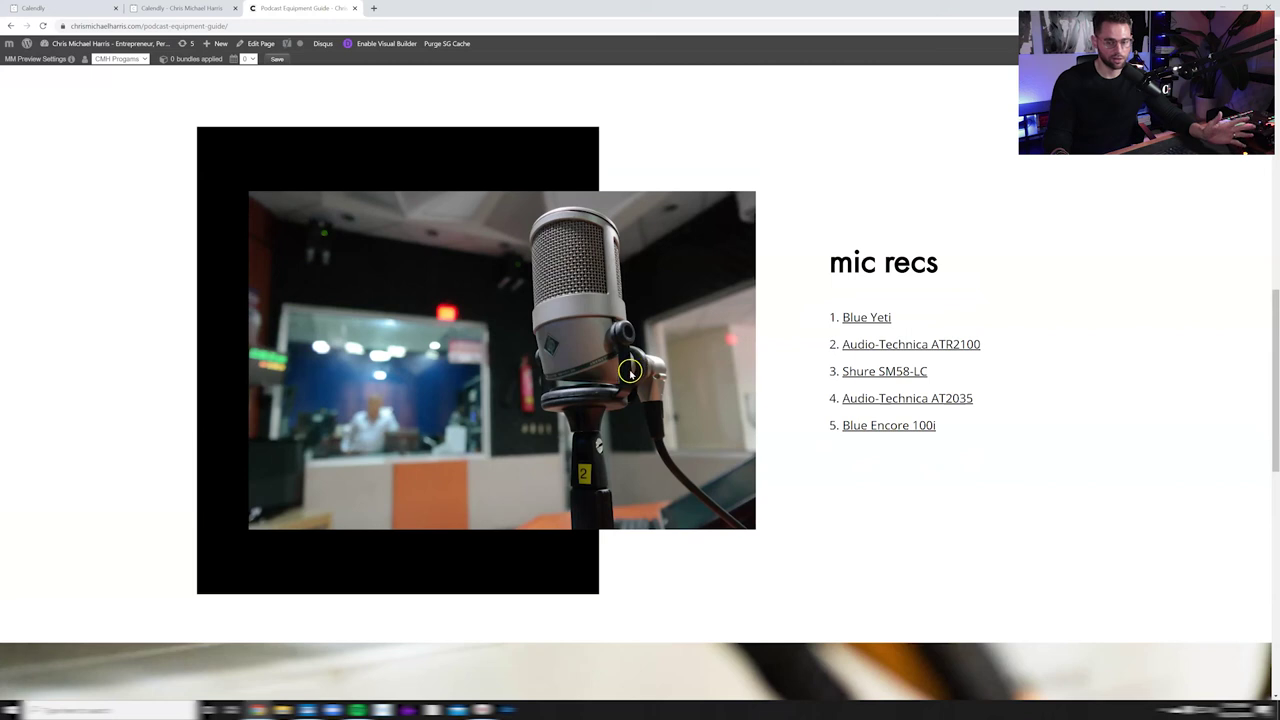
pyautogui.scroll(-4, 623, 378)
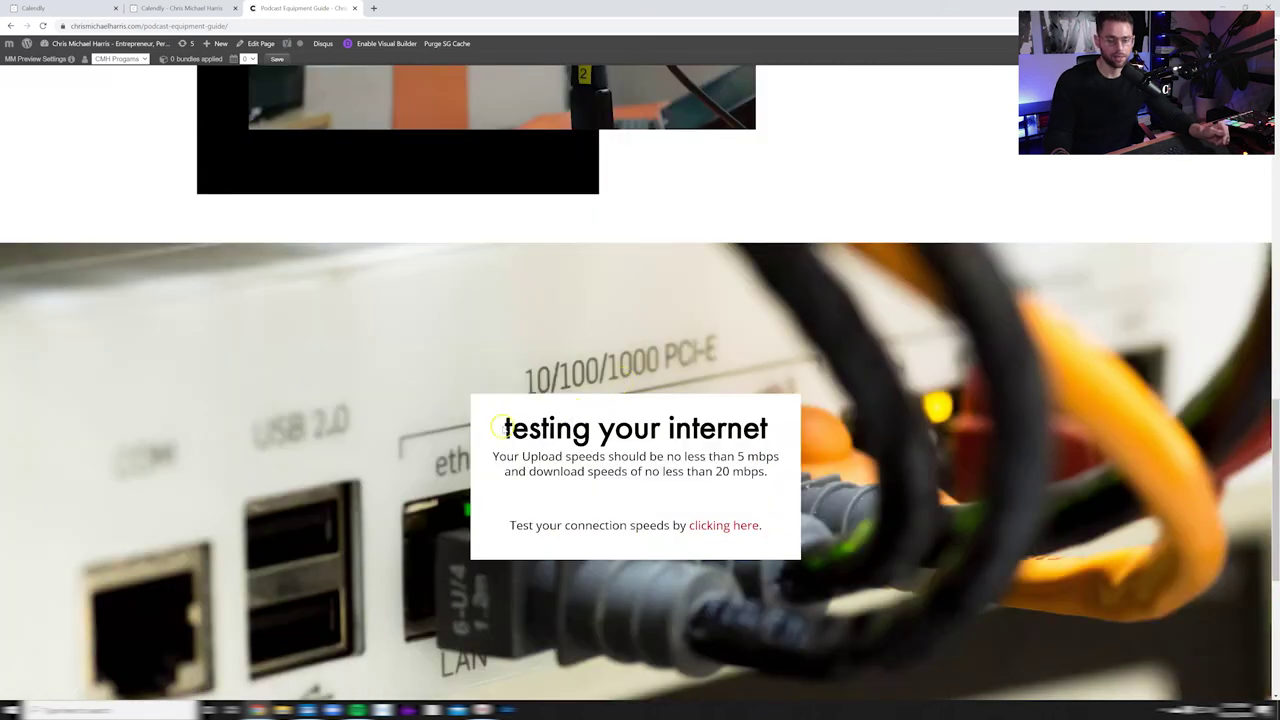
pyautogui.moveTo(496, 428); pyautogui.dragTo(768, 430)
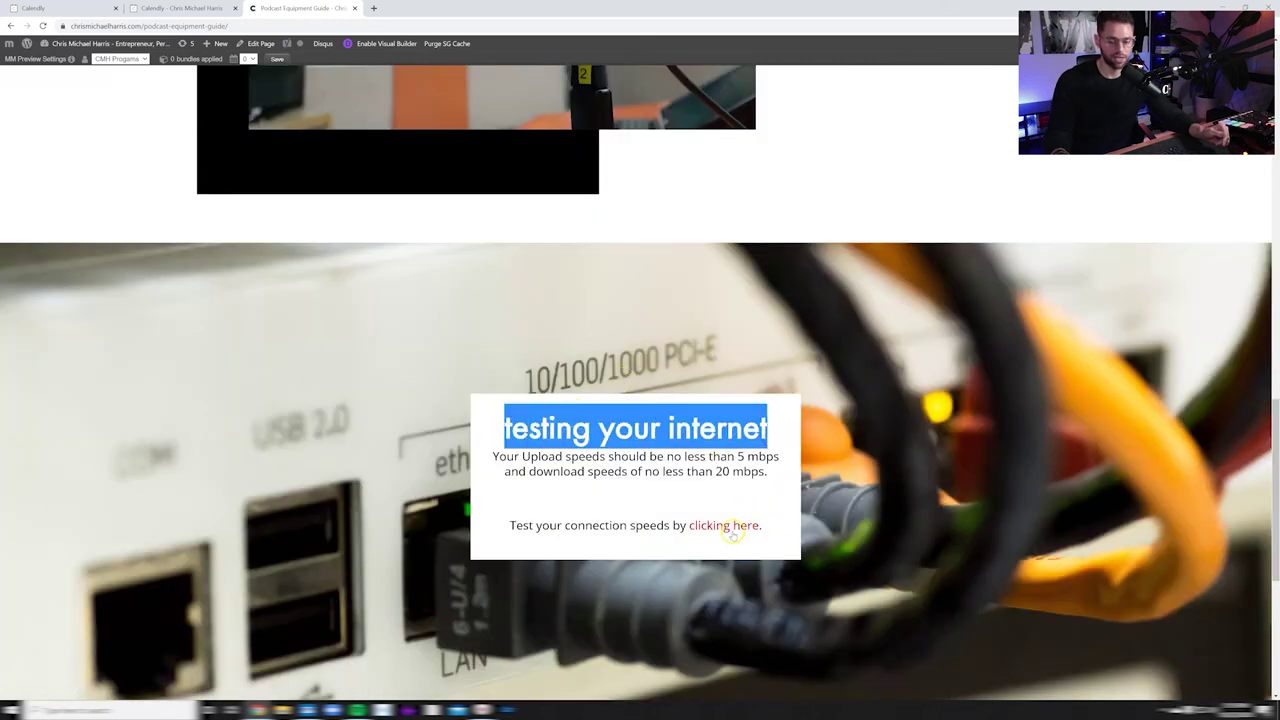
pyautogui.click(661, 467)
pyautogui.scroll(-4, 600, 450)
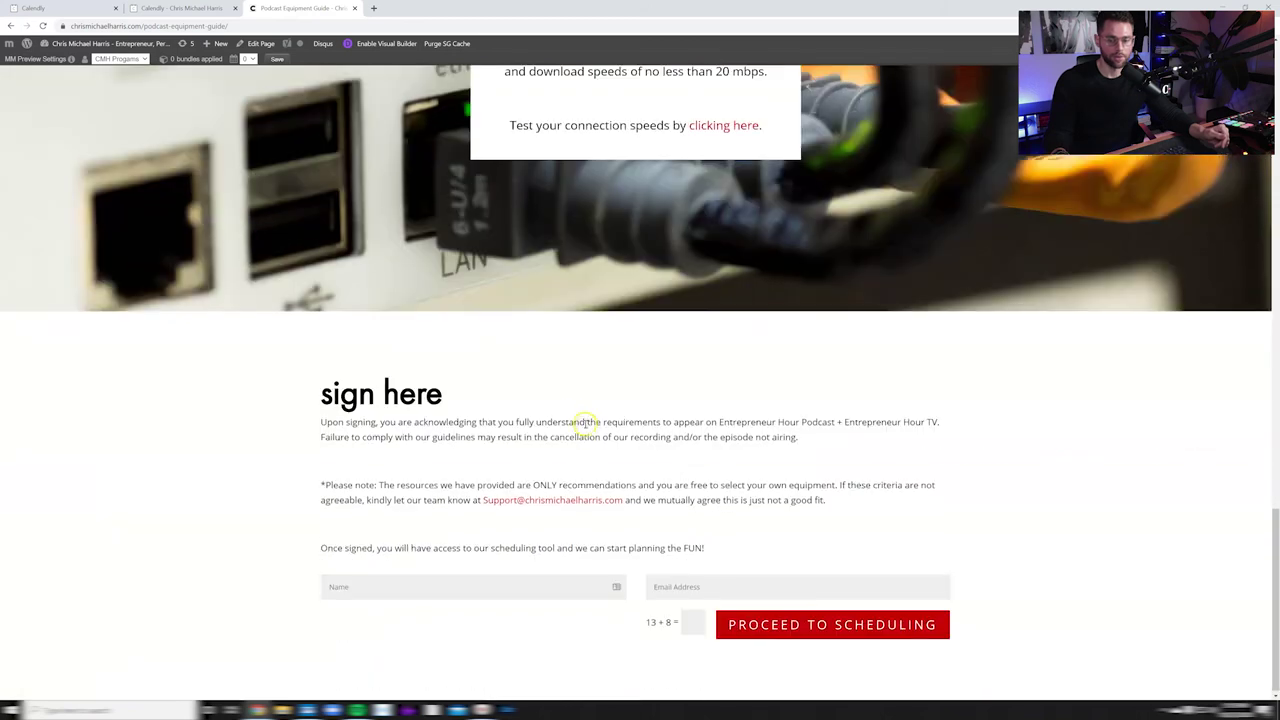
# Click into the sign-here Name field and compare the guide with the Calendly booking page
pyautogui.click(428, 580)
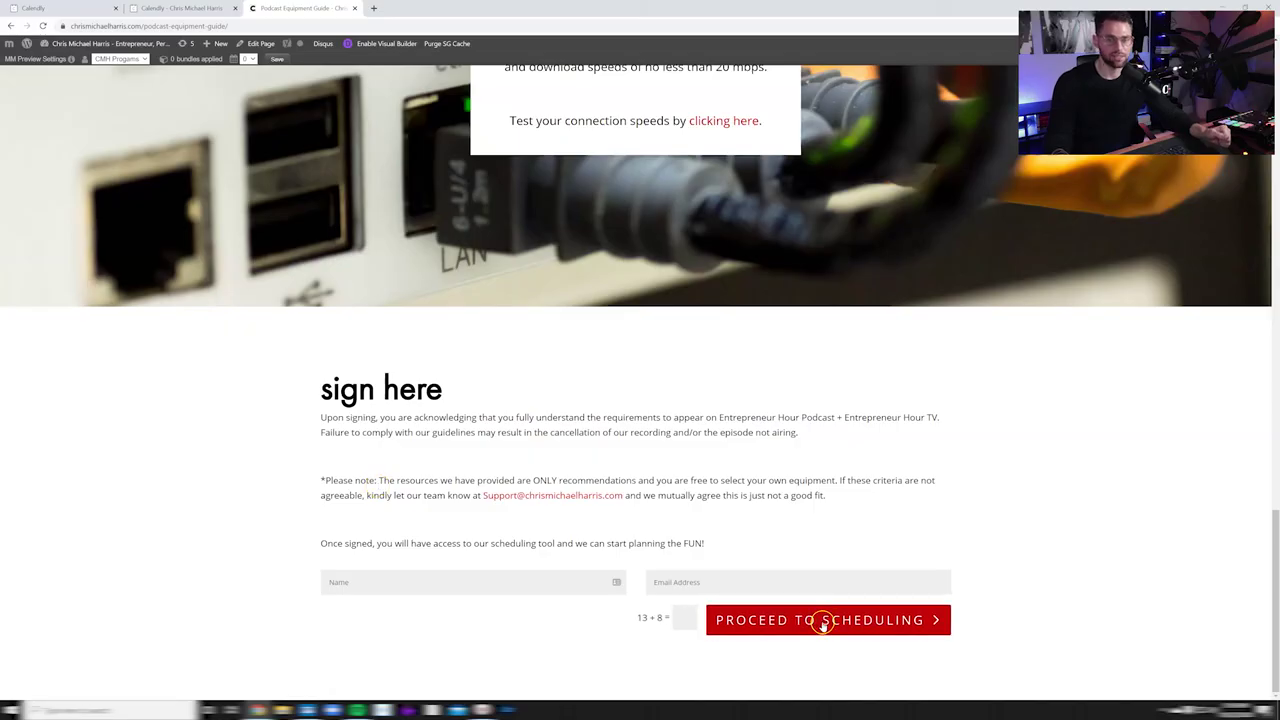
pyautogui.click(180, 8)
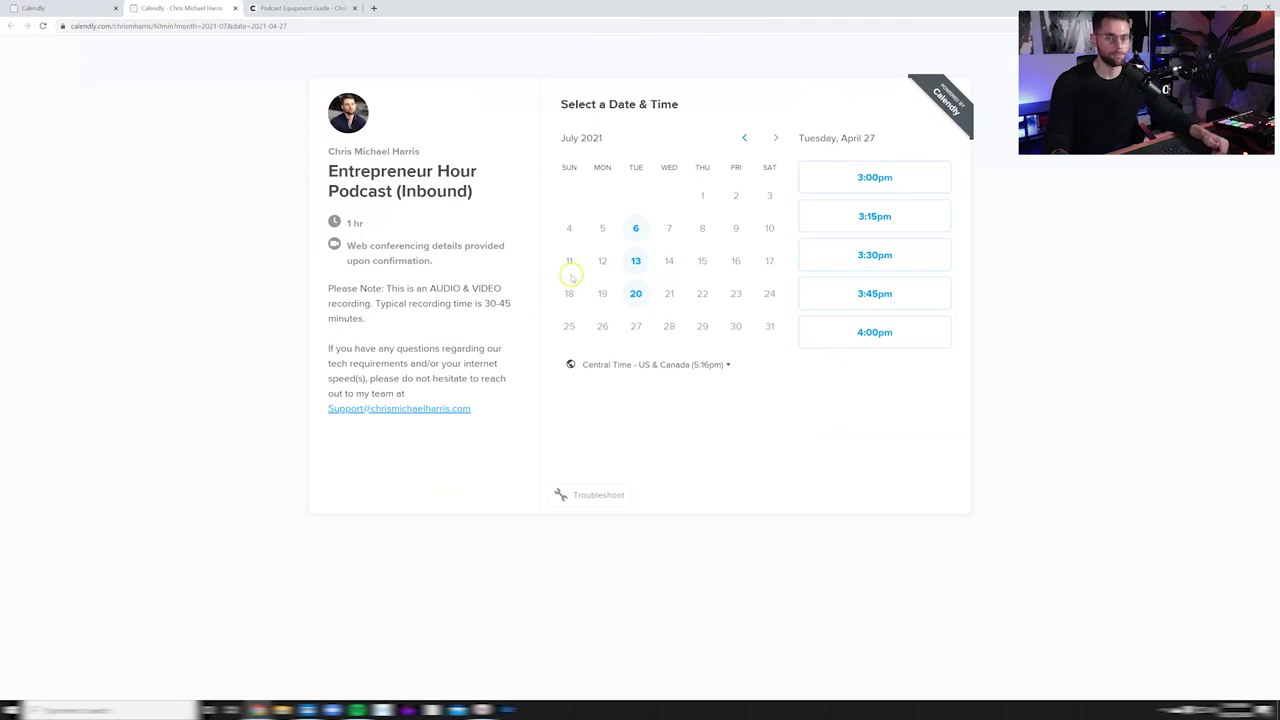
pyautogui.hotkey('ctrl', 'Tab')
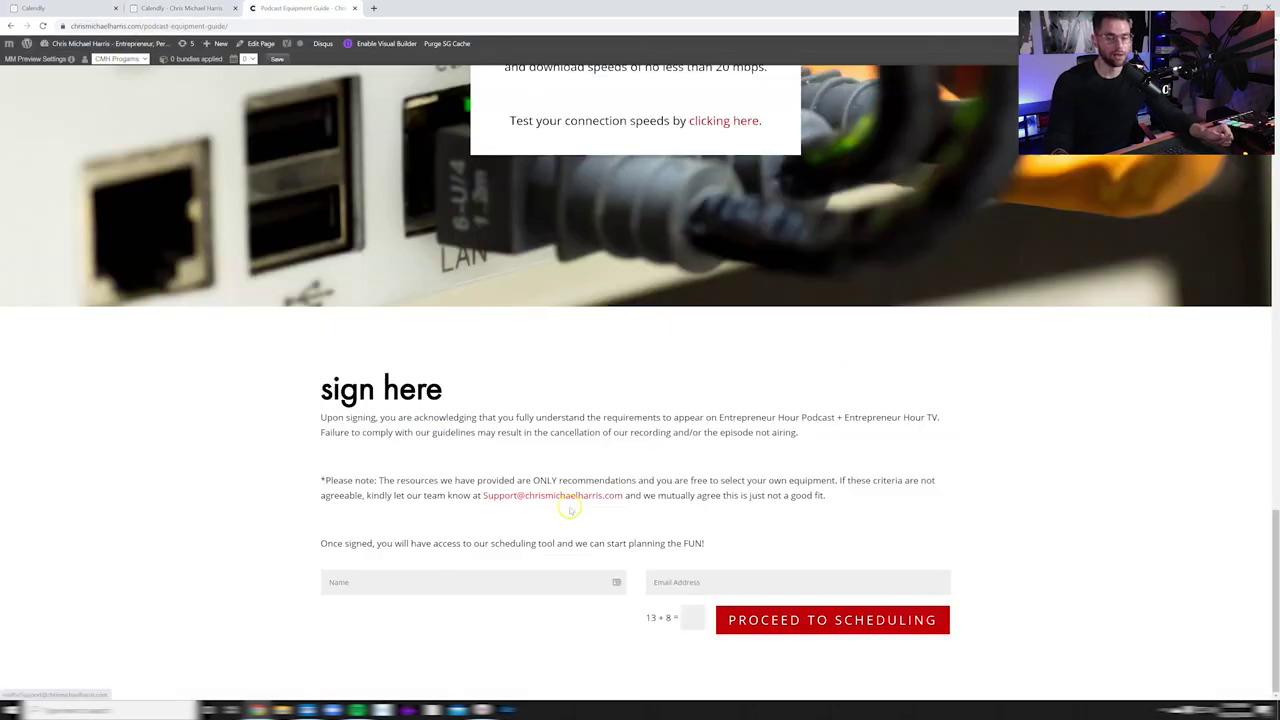
pyautogui.scroll(10, 599, 453)
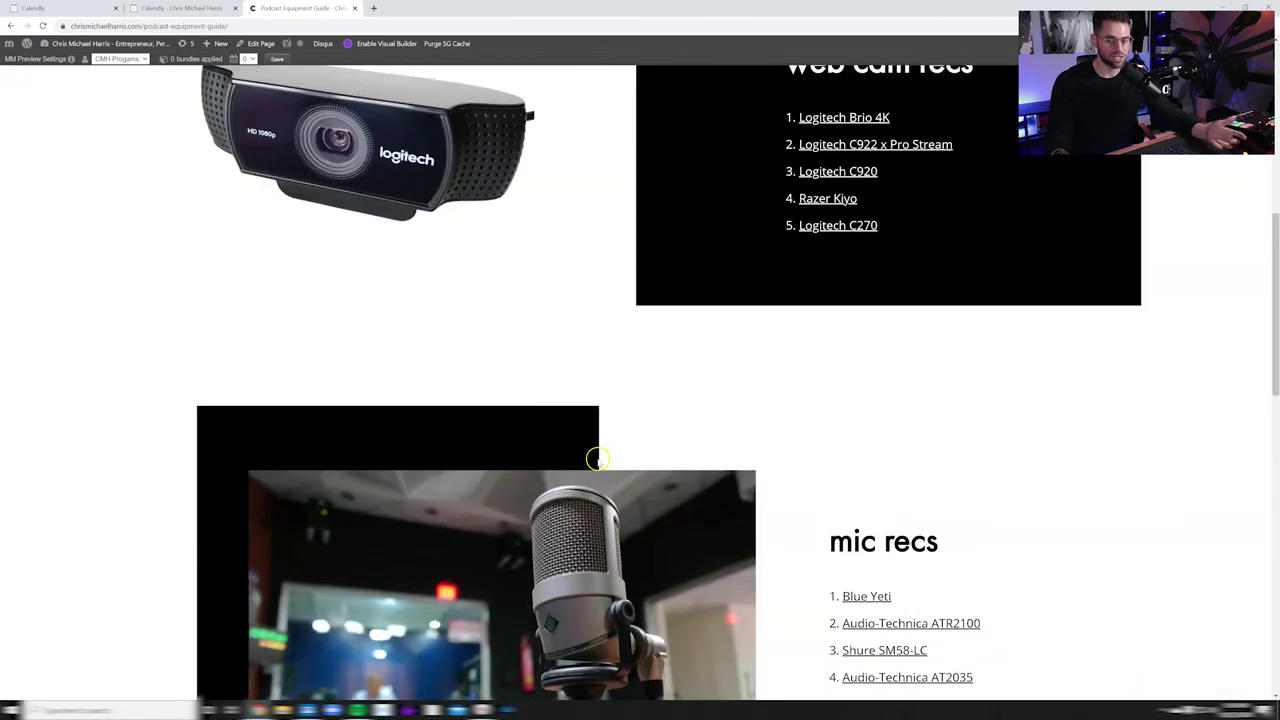
pyautogui.scroll(-10, 597, 457)
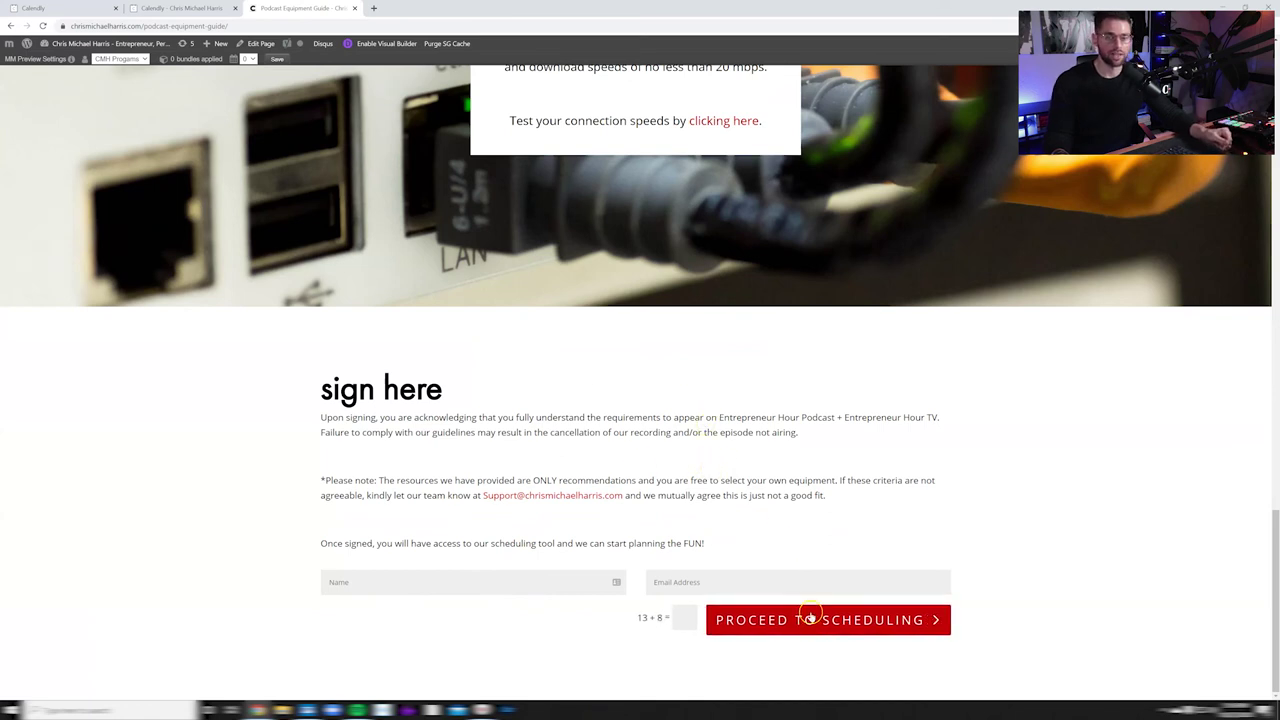
pyautogui.hotkey('ctrl', 'shift', 'Tab')
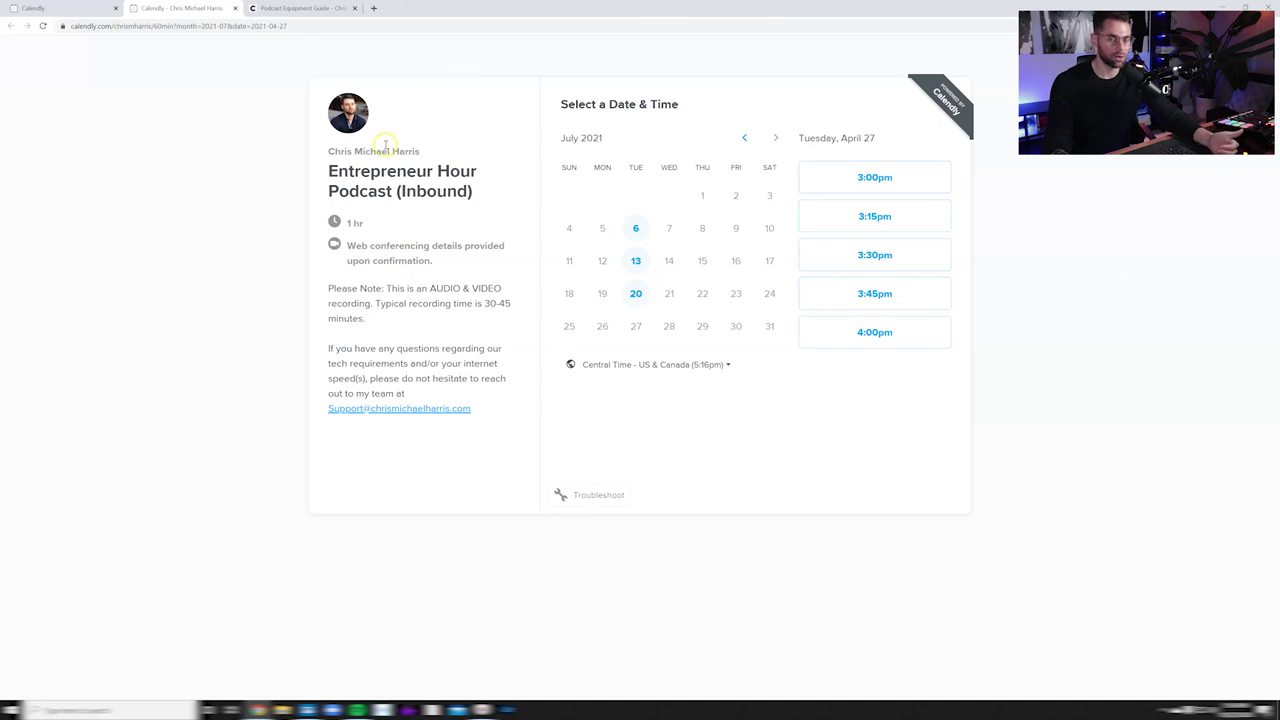
pyautogui.click(305, 8)
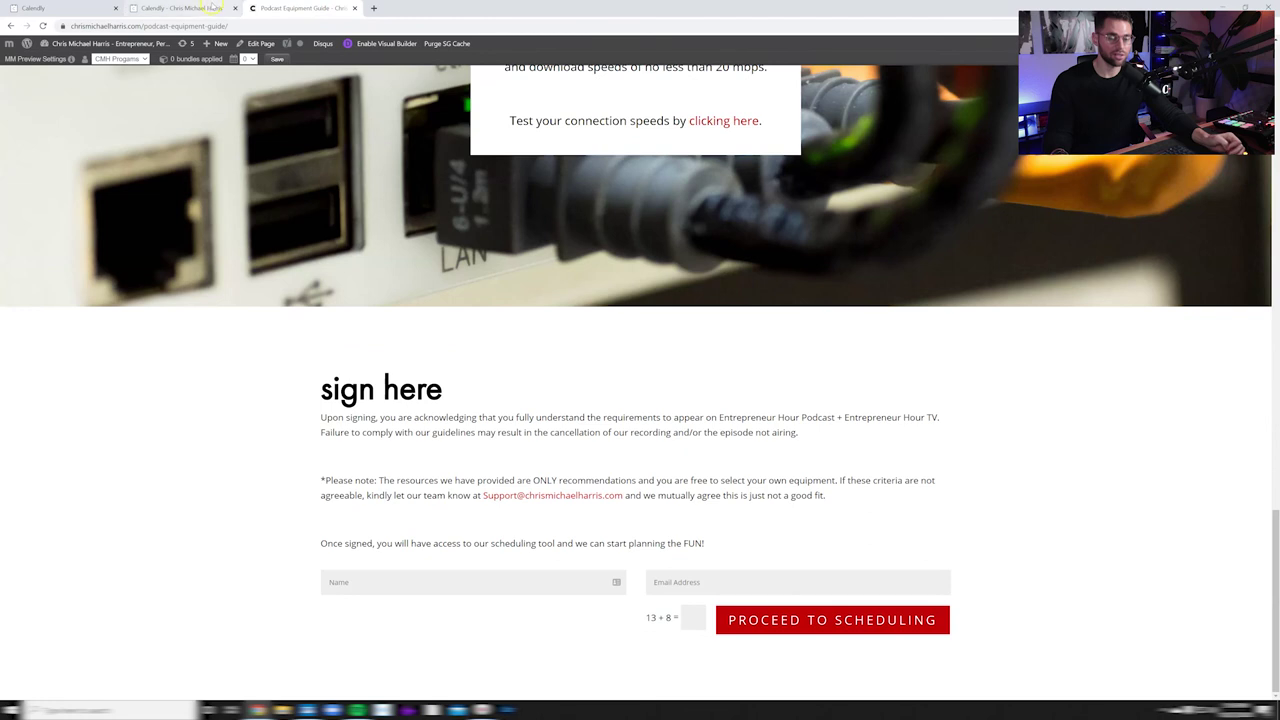
# Move the Calendly booking tab to sit right after the guide tab, then show its calendar
pyautogui.click(189, 8)
pyautogui.moveTo(189, 8); pyautogui.dragTo(300, 8)
pyautogui.click(157, 8)
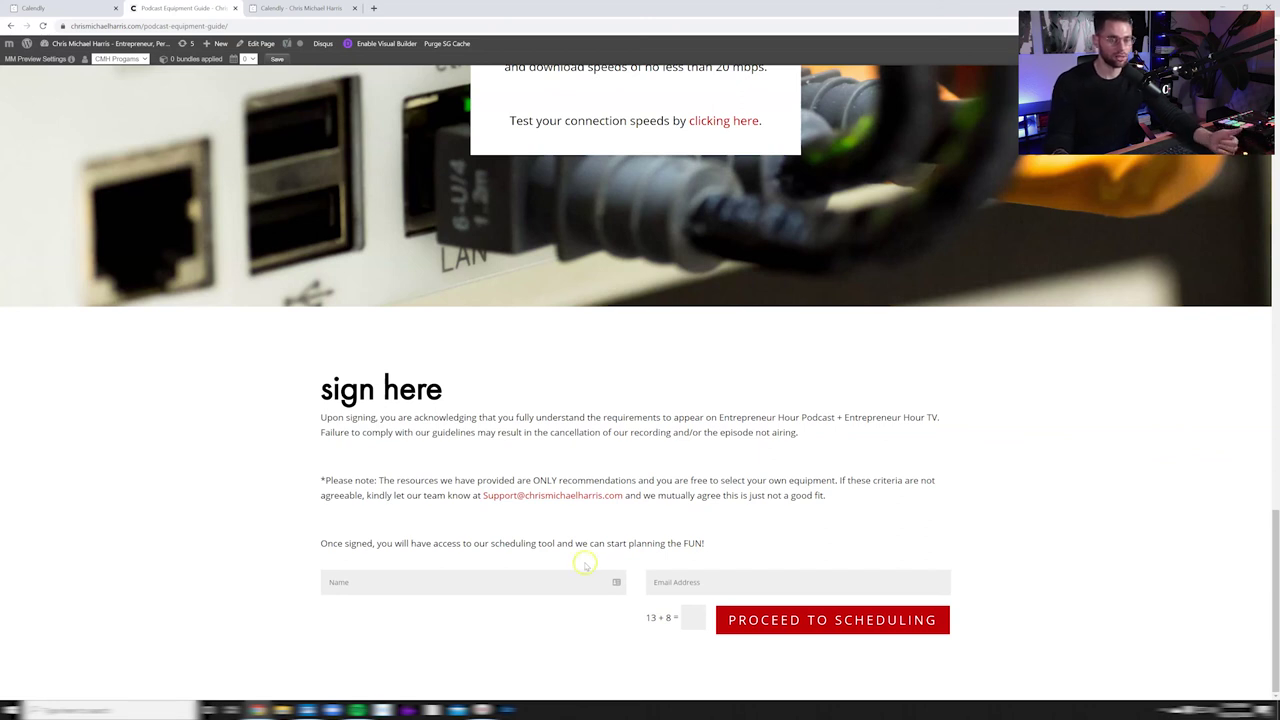
pyautogui.click(564, 516)
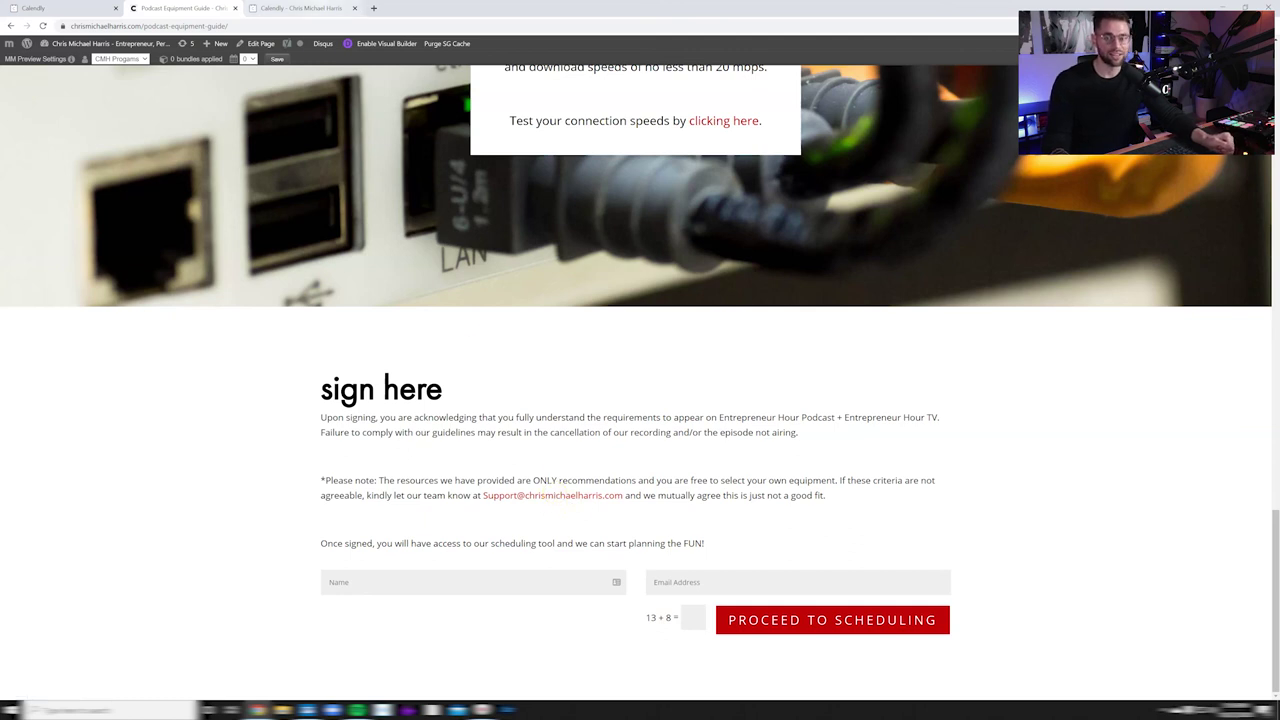
pyautogui.click(300, 8)
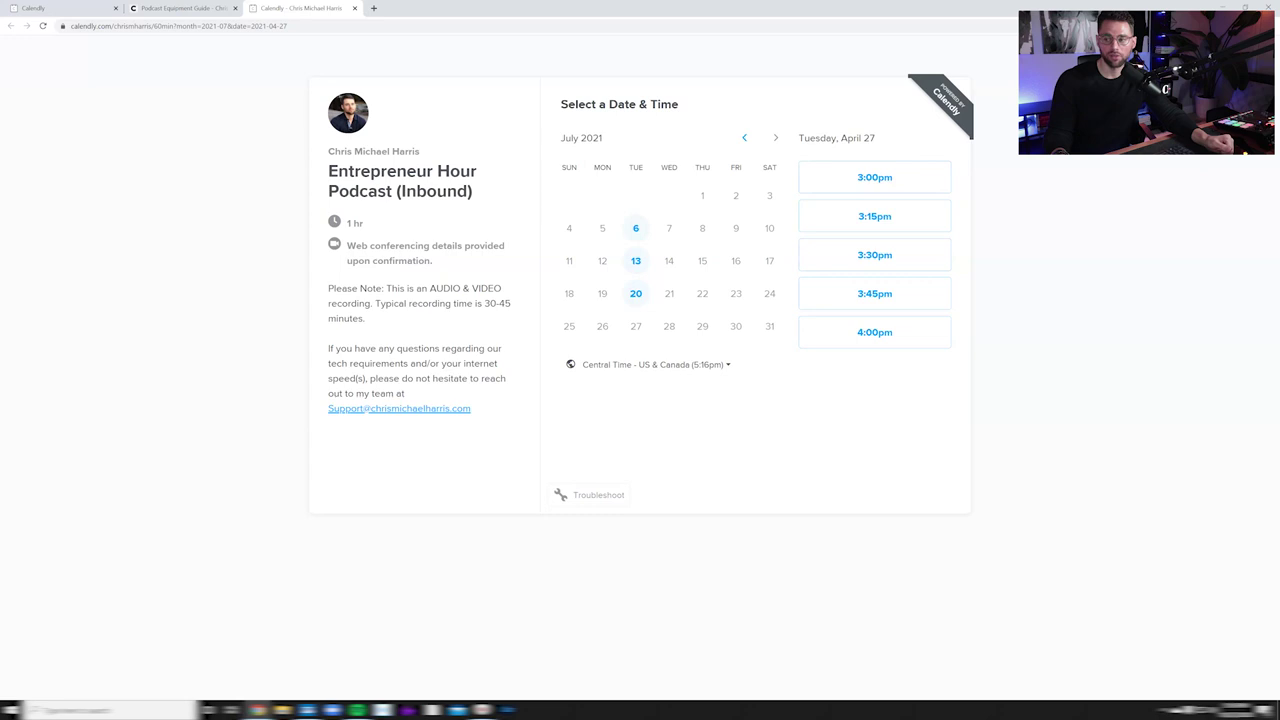
pyautogui.hotkey('alt', 'Left')
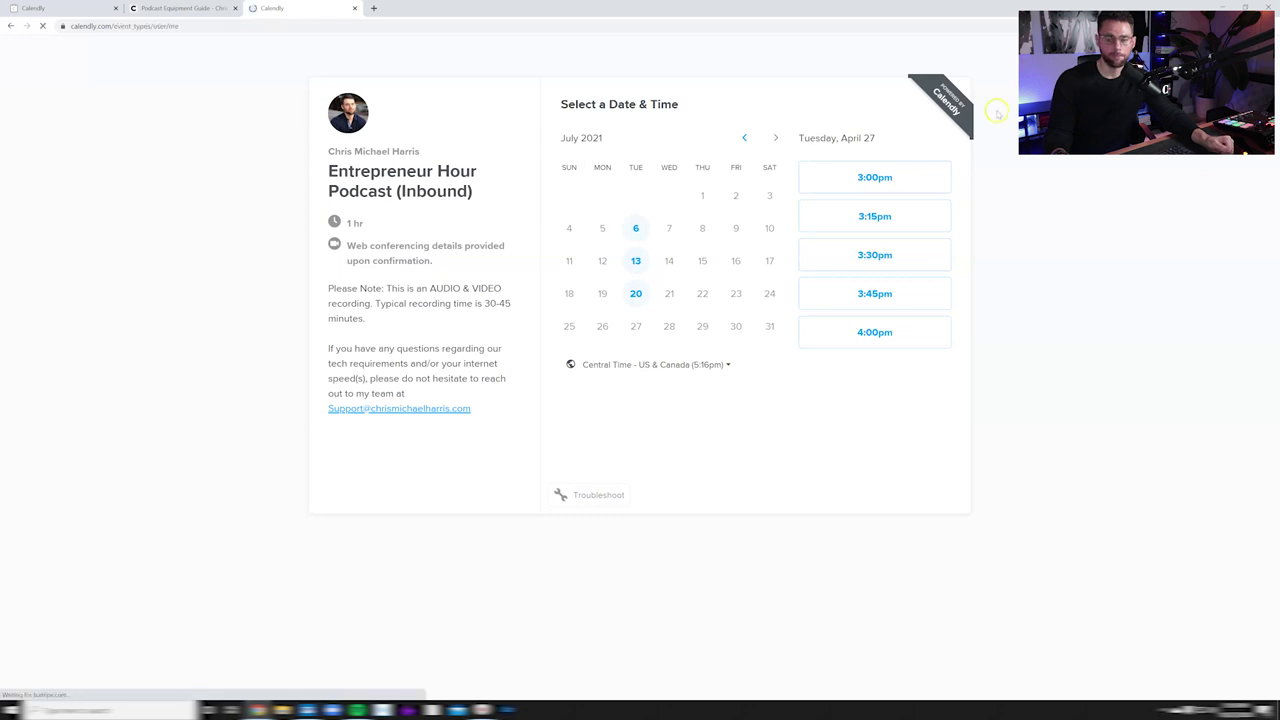
# From the account menu, open Apps and scroll through the mobile, browser and desktop app listings
pyautogui.click(929, 54)
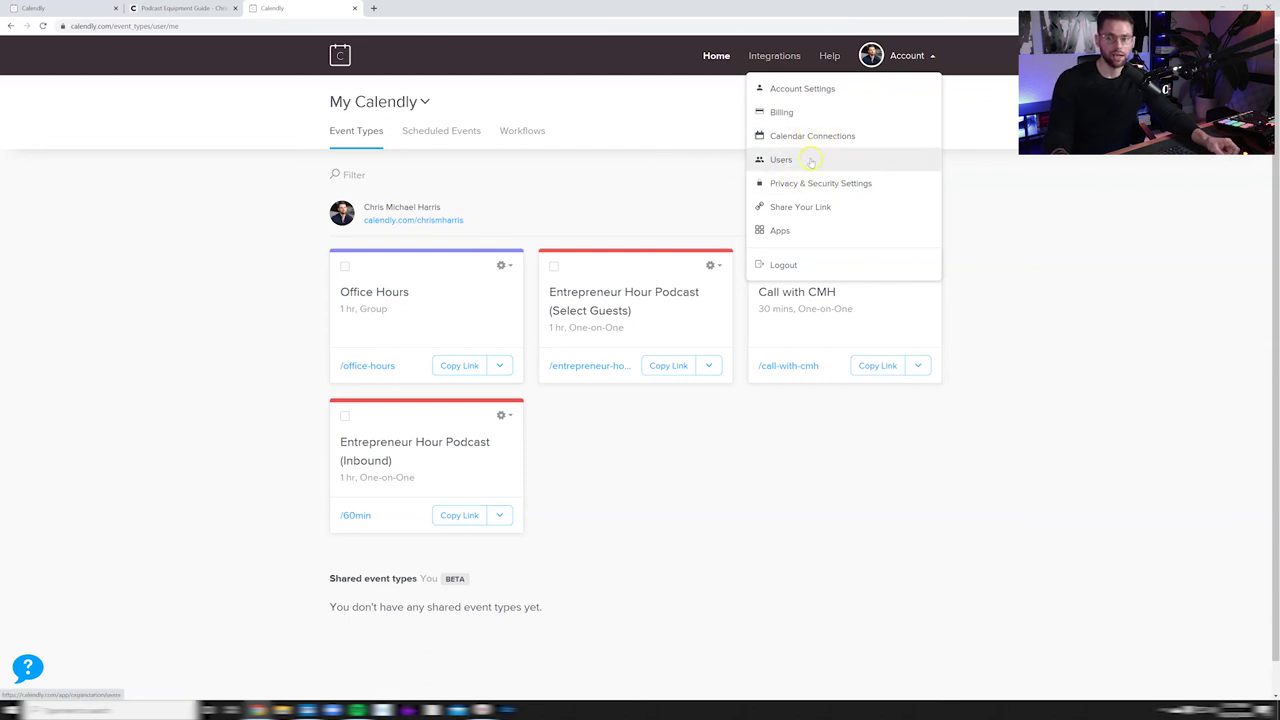
pyautogui.click(782, 231)
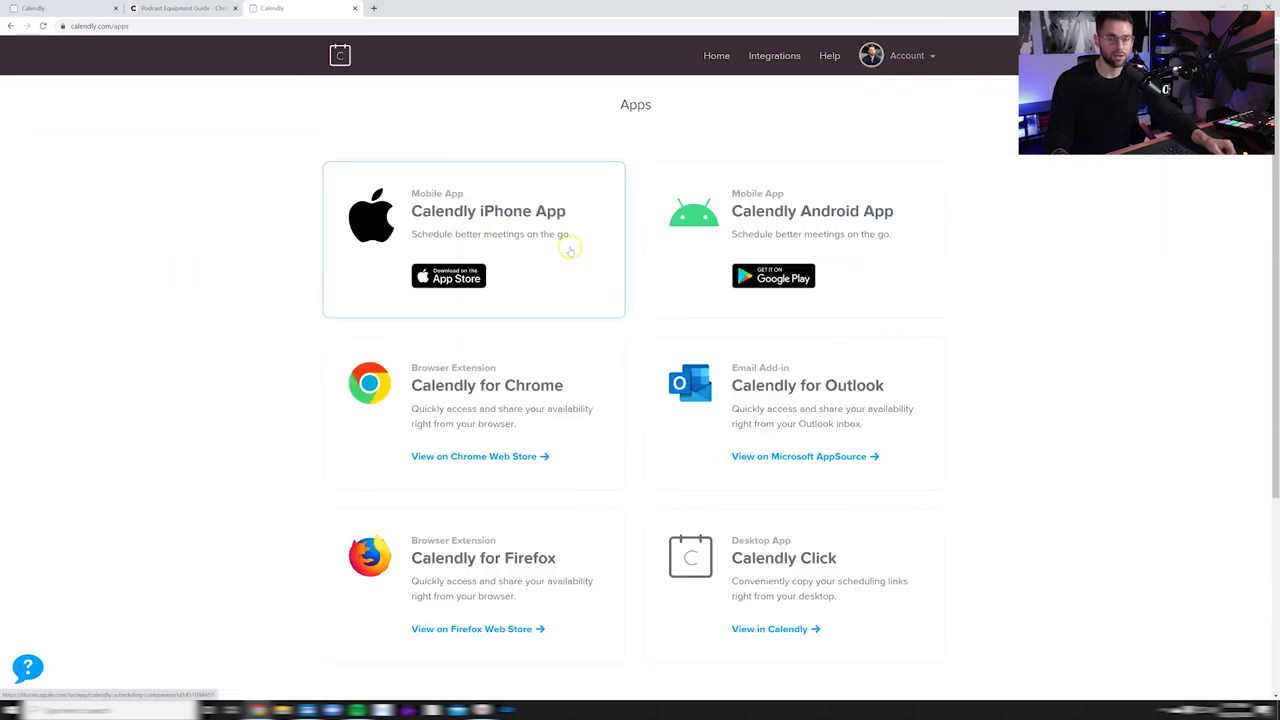
pyautogui.scroll(-3, 656, 258)
pyautogui.scroll(3, 656, 258)
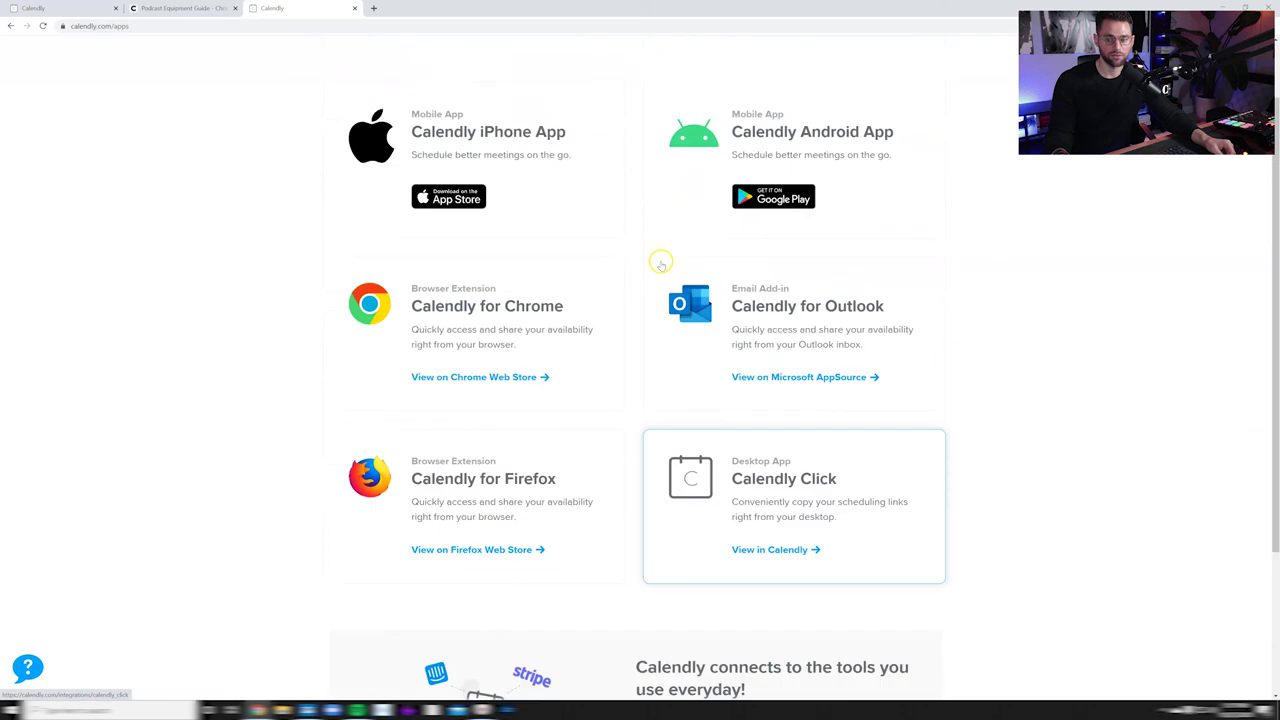